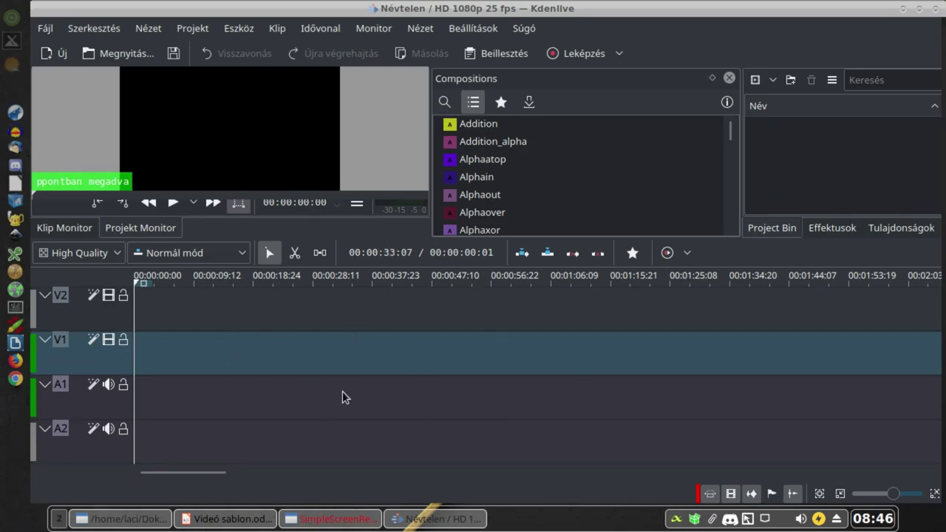
Step: Look through the Project Bin, Effektusok and Tulajdonságok panels
left_click(658, 176)
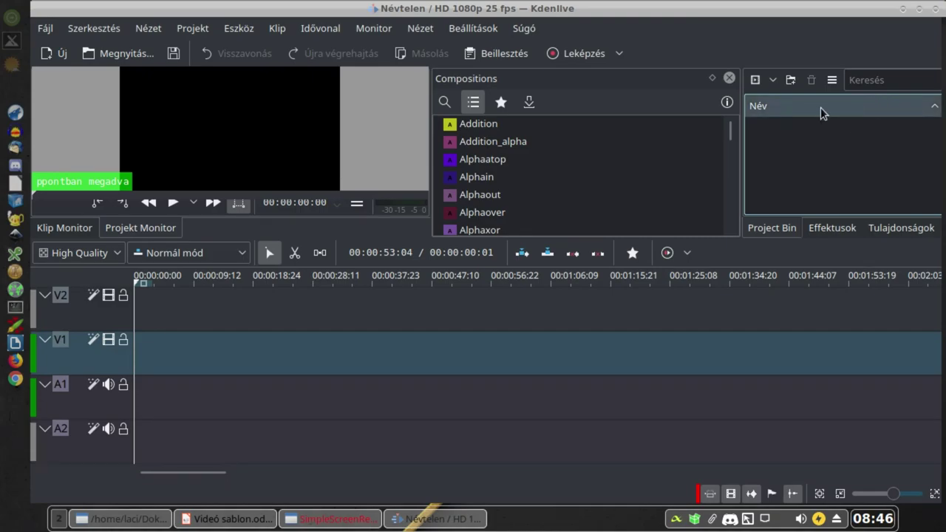
left_click(834, 230)
left_click(883, 229)
left_click(828, 229)
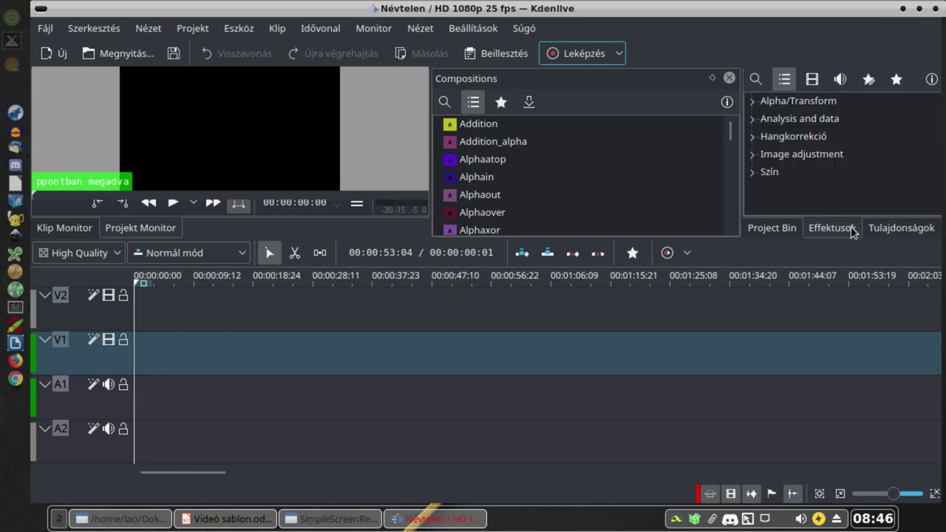
left_click(769, 229)
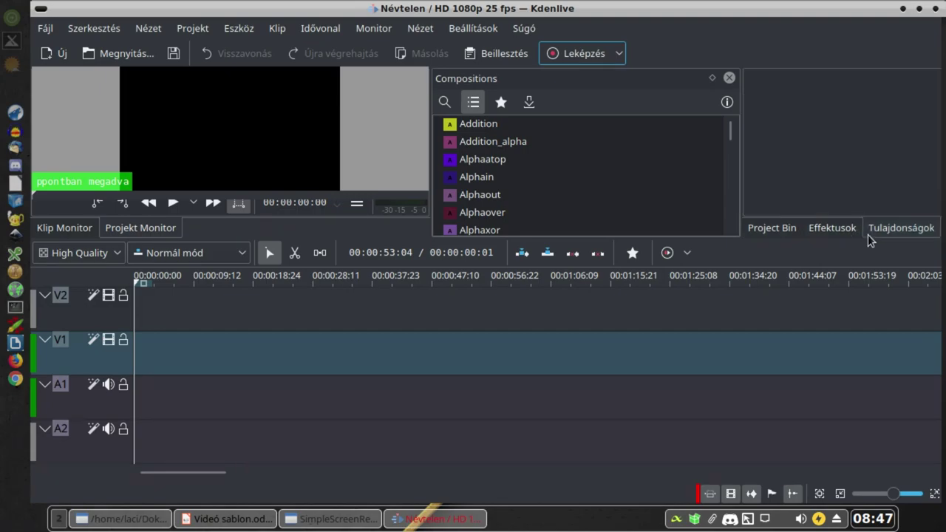
left_click(842, 232)
left_click(794, 233)
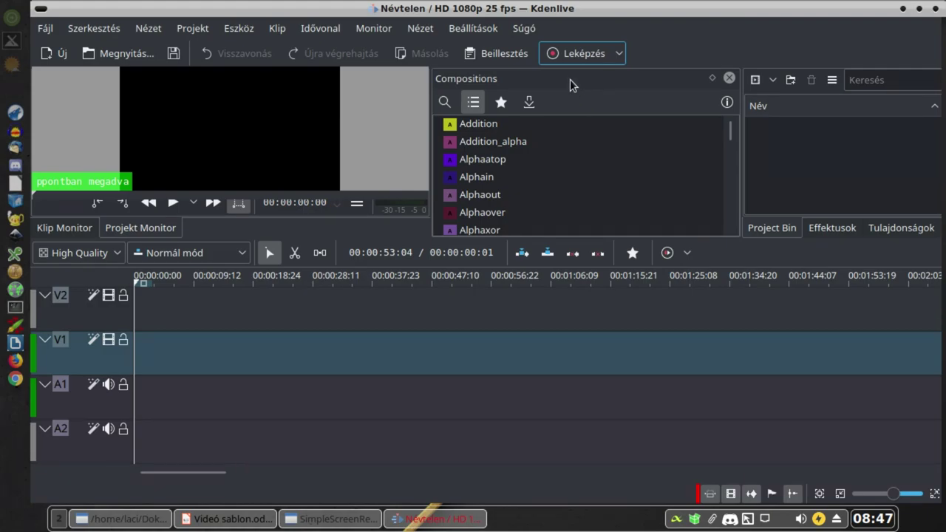
Step: Dock the Compositions and Project Bin panels into one tabbed group with Effektusok and Tulajdonságok, and look through the group's panels
left_click_drag(570, 78, 779, 101)
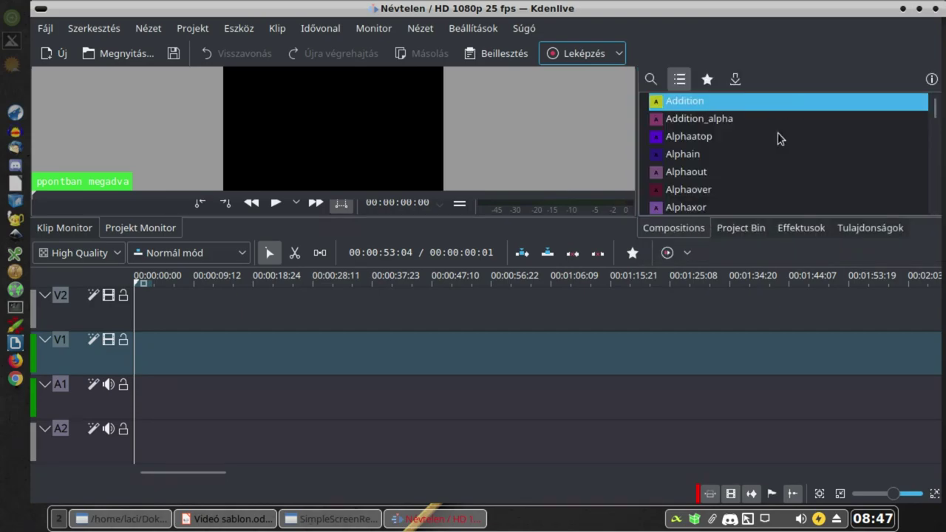
left_click_drag(751, 228, 620, 90)
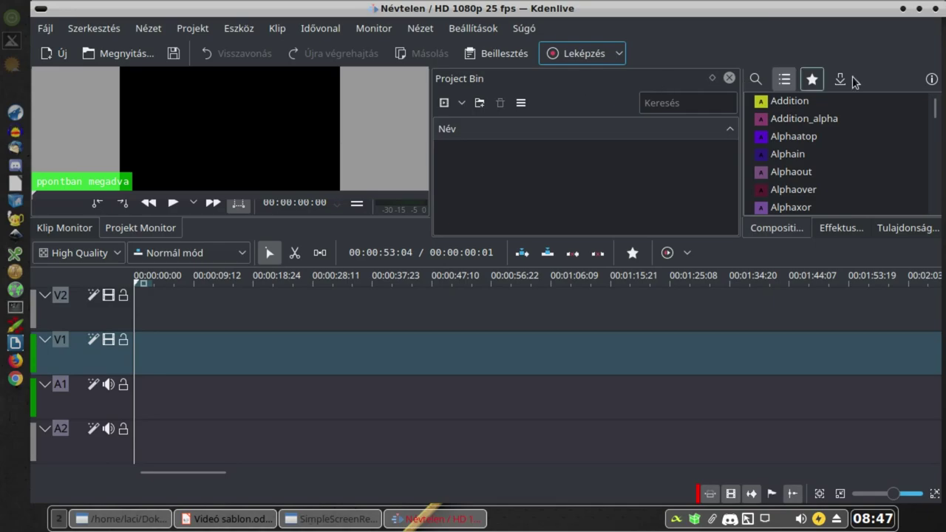
left_click_drag(618, 81, 828, 95)
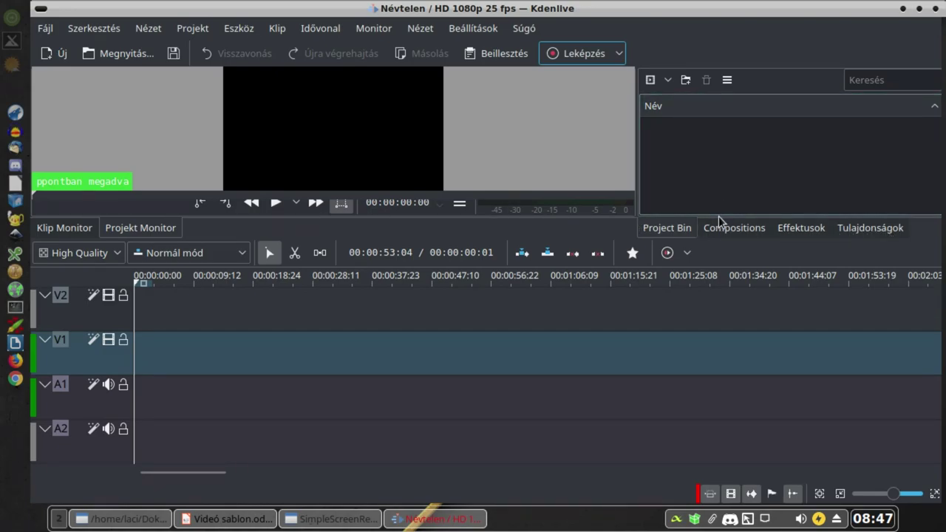
left_click(759, 235)
left_click(801, 229)
left_click(868, 229)
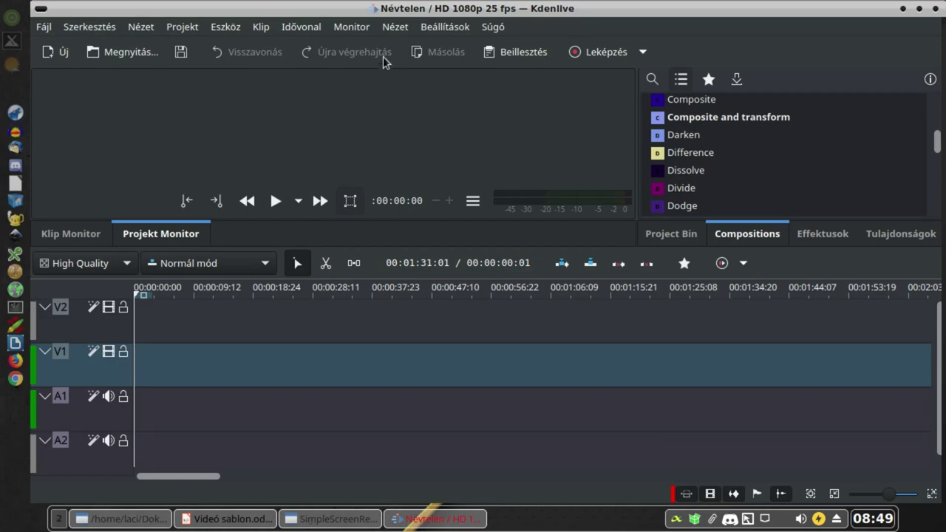
Step: Try the Breeze Light color theme and restore the Breeze Dark theme
left_click(447, 30)
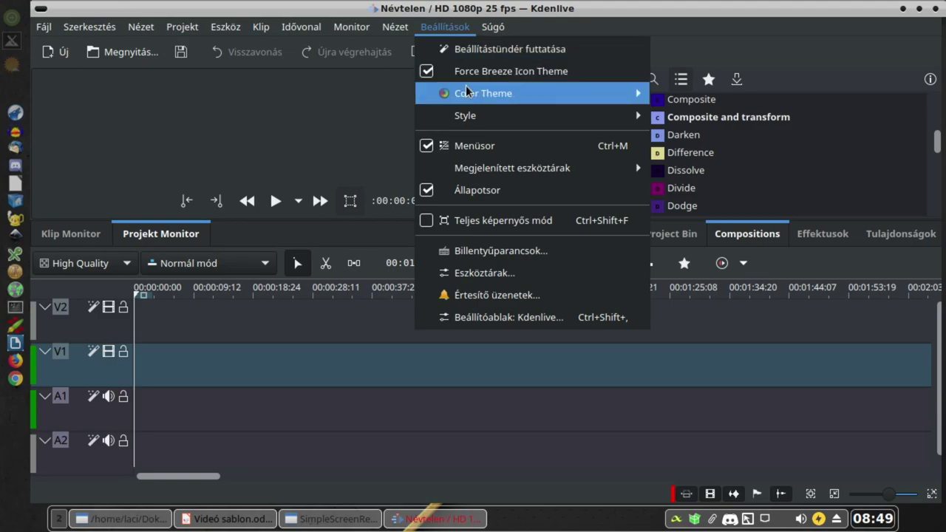
mouse_move(468, 93)
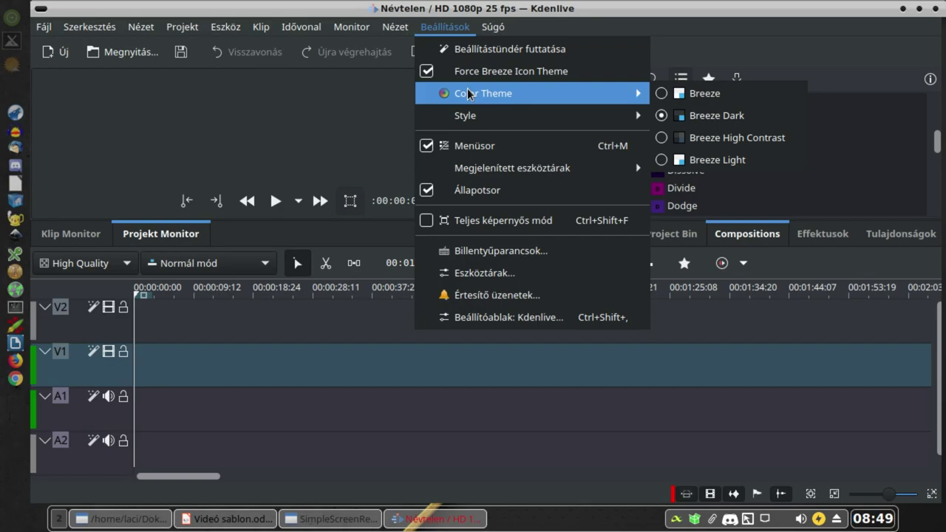
left_click(717, 160)
mouse_move(510, 100)
left_click(738, 116)
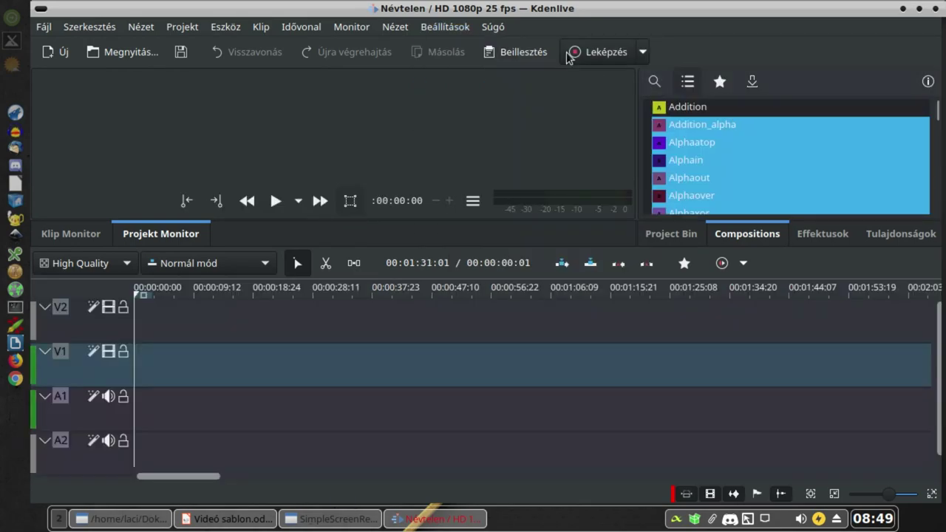
Step: Check the available application styles and the Proxy Clips page of the Kdenlive configuration, accepting the existing settings
left_click(444, 28)
mouse_move(486, 119)
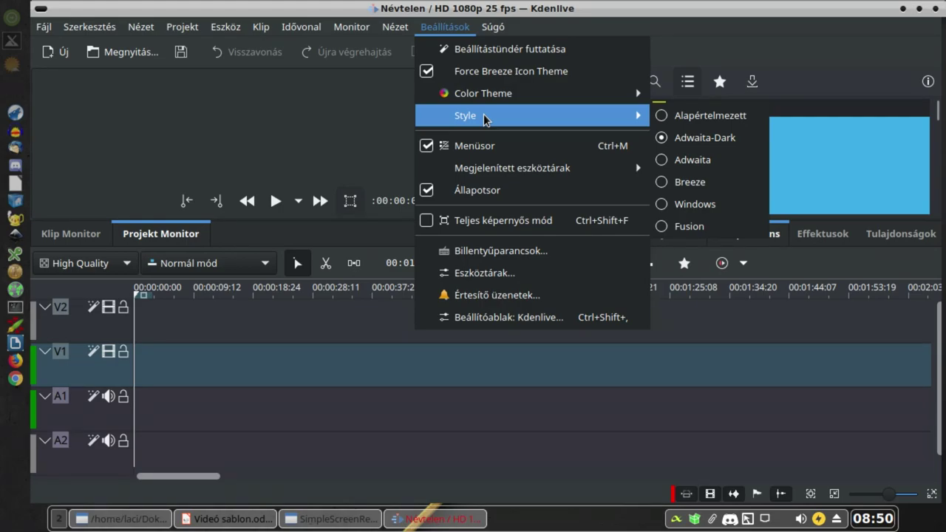
left_click(501, 316)
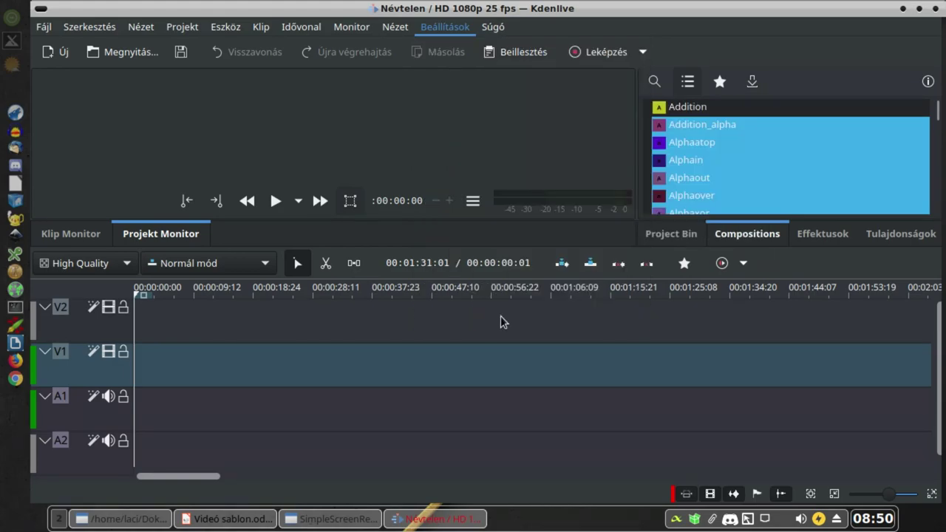
left_click(160, 163)
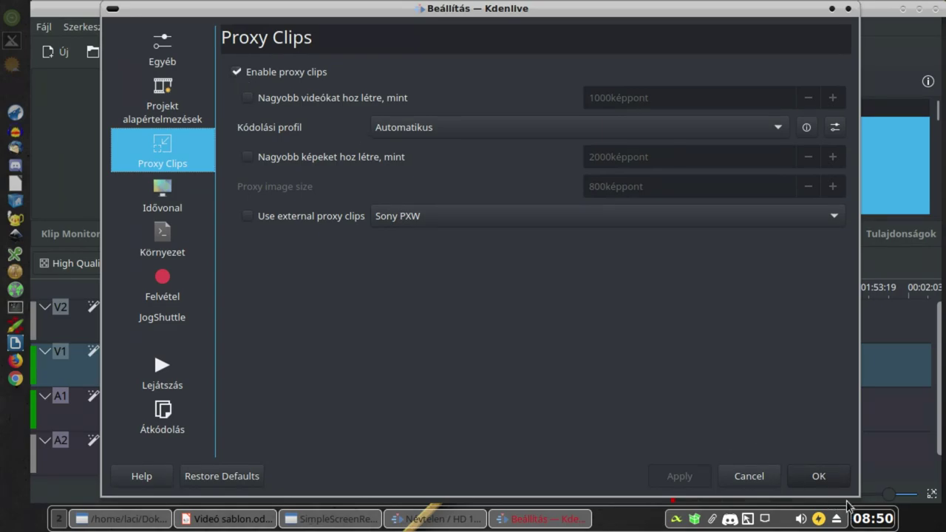
left_click(832, 479)
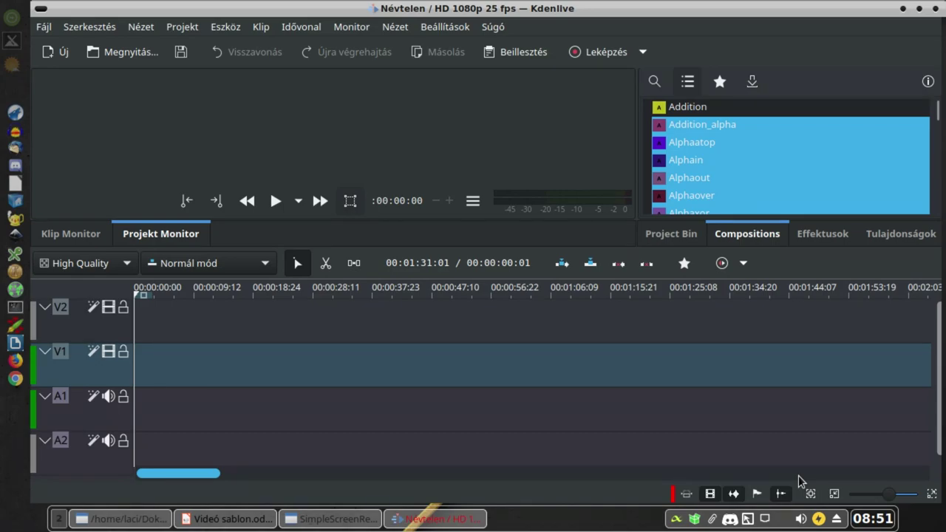
Step: Import MLV_kdenlive_002_vágandó.mkv from the file manager into the Project Bin
left_click(666, 235)
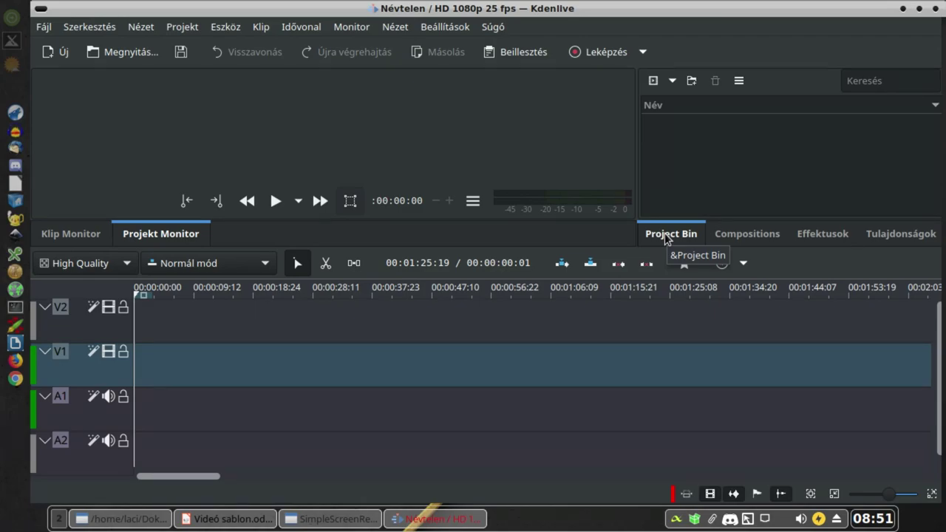
key("alt+Tab")
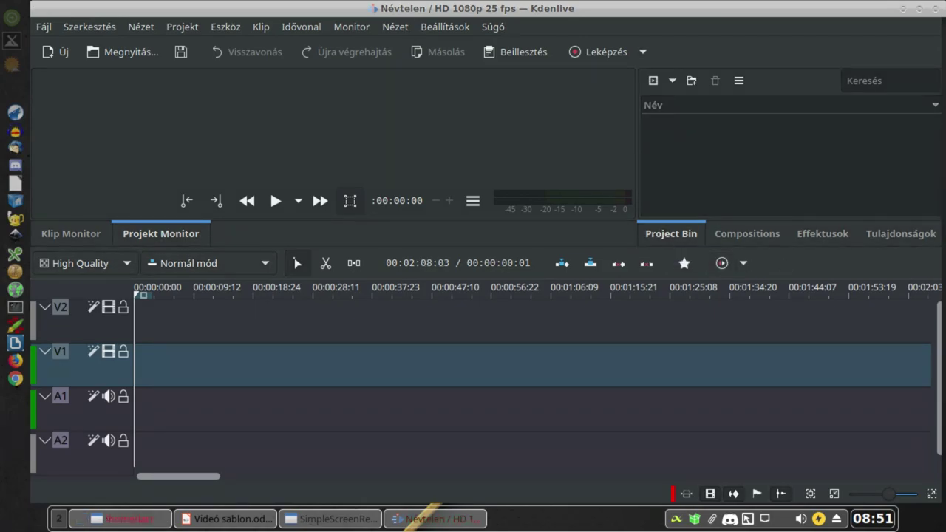
left_click_drag(945, 214, 749, 176)
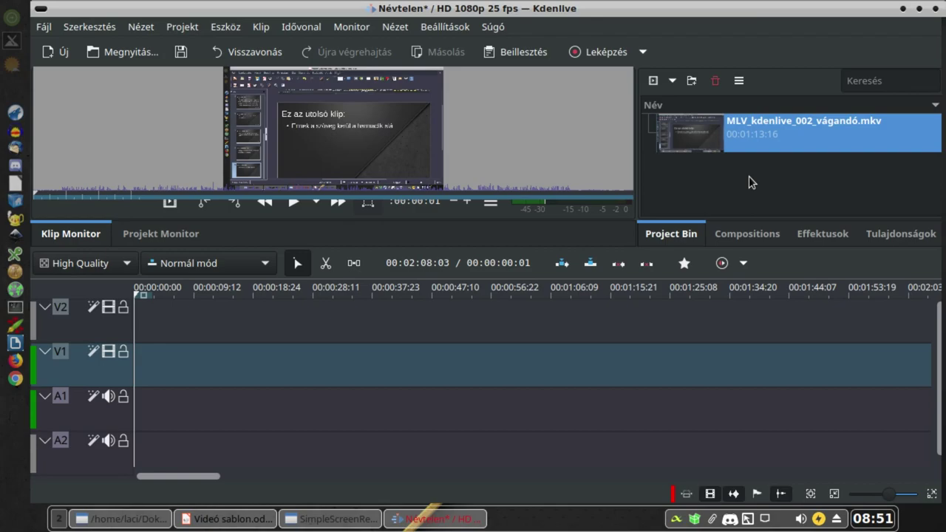
Step: Enable the proxy for the imported MLV_kdenlive_002_vágandó.mkv clip and place it at the start of tracks V1 and A1
right_click(700, 128)
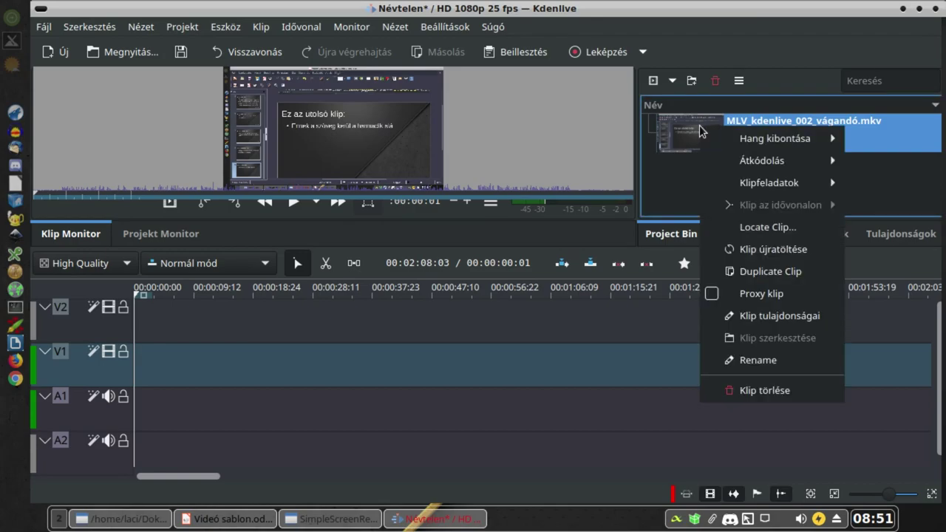
left_click(714, 296)
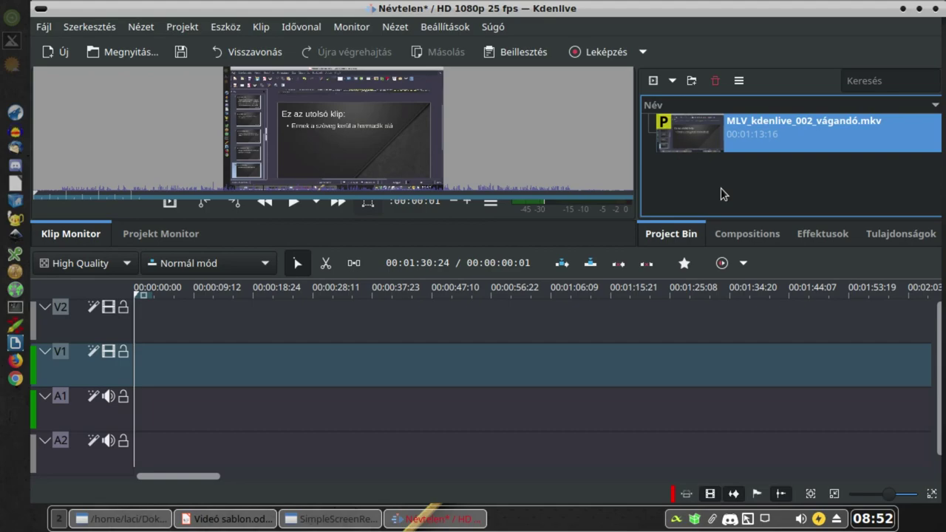
left_click_drag(743, 148, 137, 353)
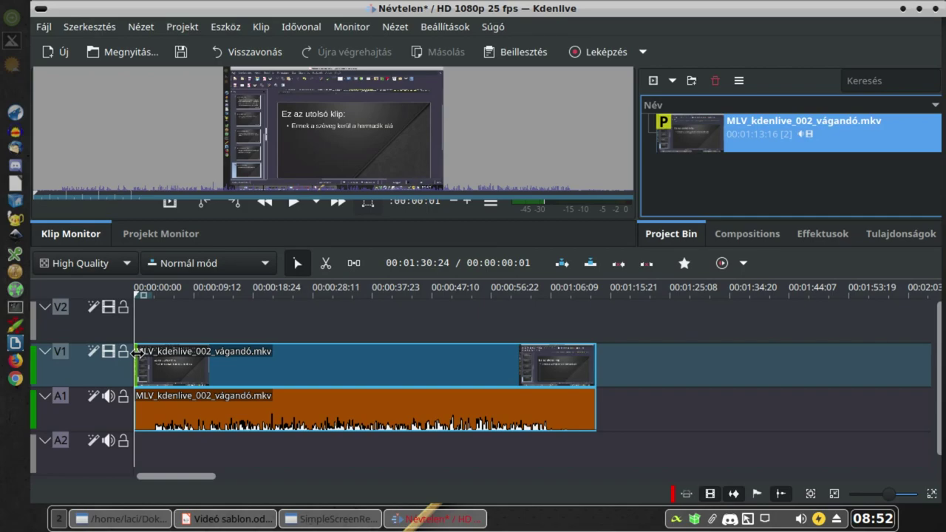
Step: Select the clip on the timeline and look through its properties and the Effektusok, Compositions and Project Bin panels
left_click(287, 380)
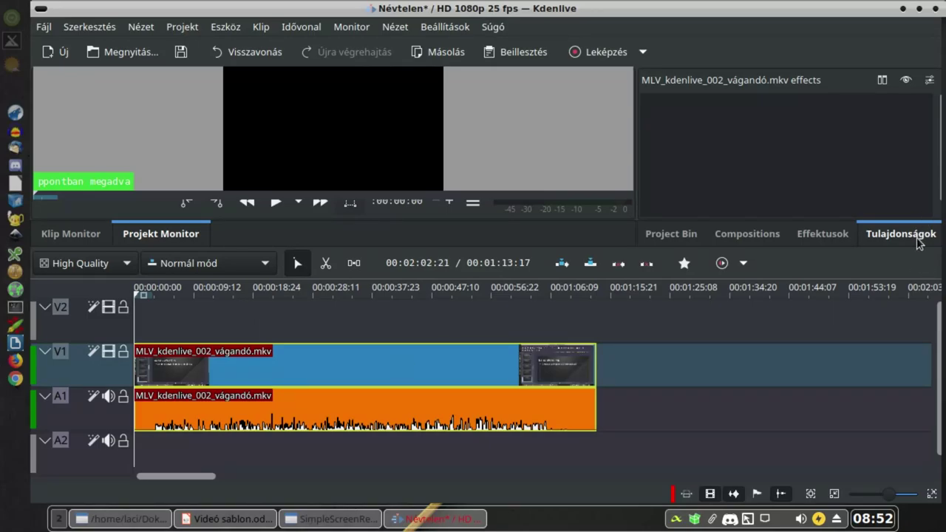
left_click(808, 237)
left_click(735, 235)
left_click(679, 236)
left_click(777, 236)
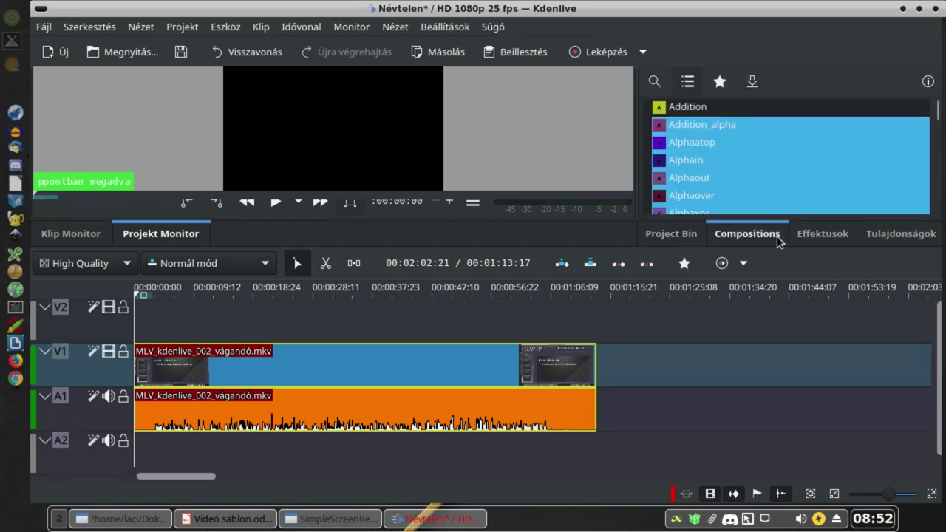
left_click(804, 236)
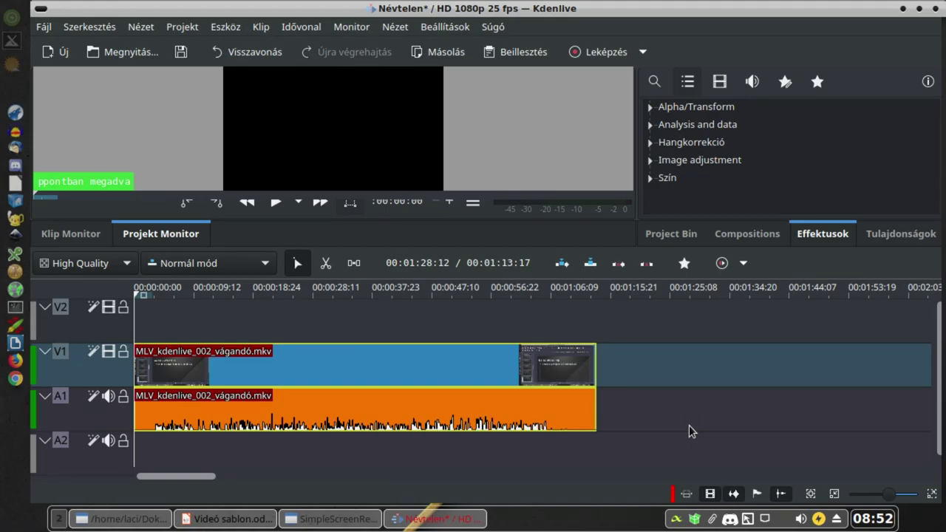
Step: Set the timeline's compositing quality to Előnézet and check the edit modes, keeping Normál mode
left_click(72, 266)
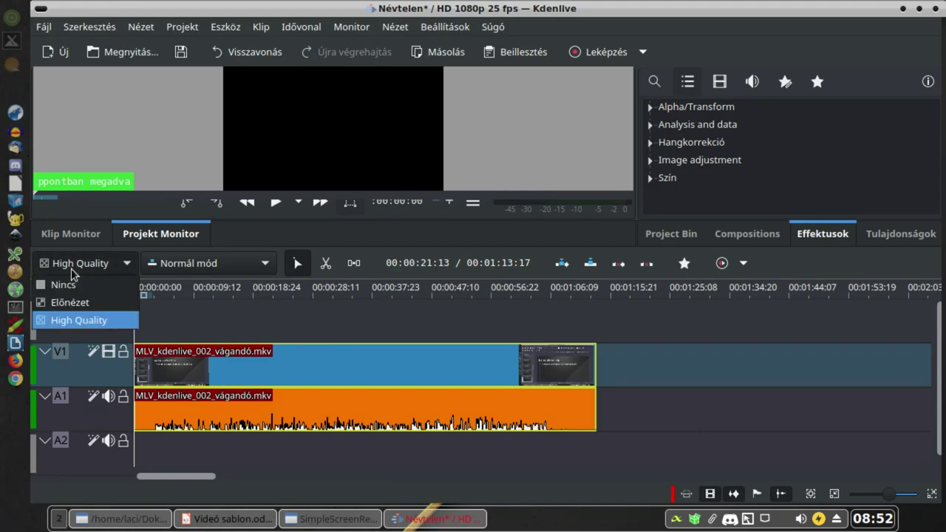
left_click(81, 303)
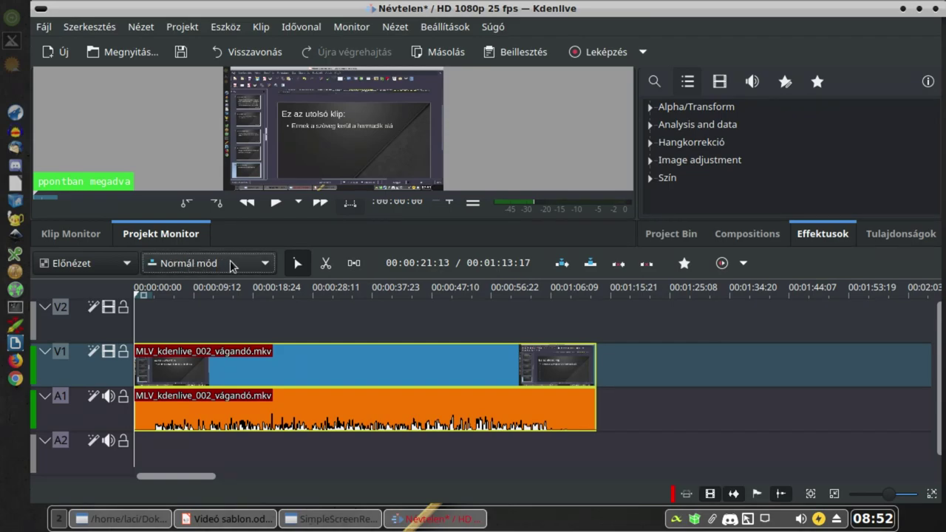
left_click(266, 266)
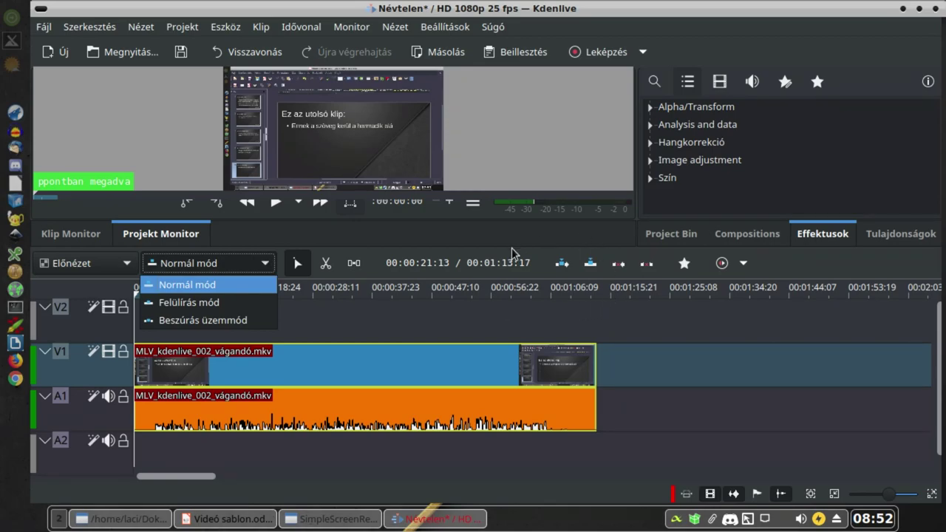
left_click(226, 264)
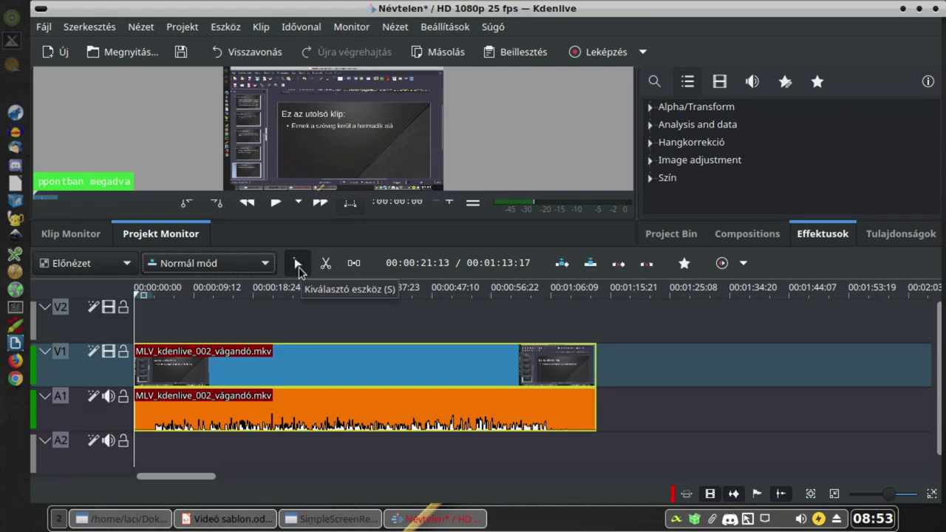
Step: Select the V1 clip, activate the razor tool, and play the project from 00:00:27:01 to about 00:00:29:12
left_click_drag(325, 370, 241, 352)
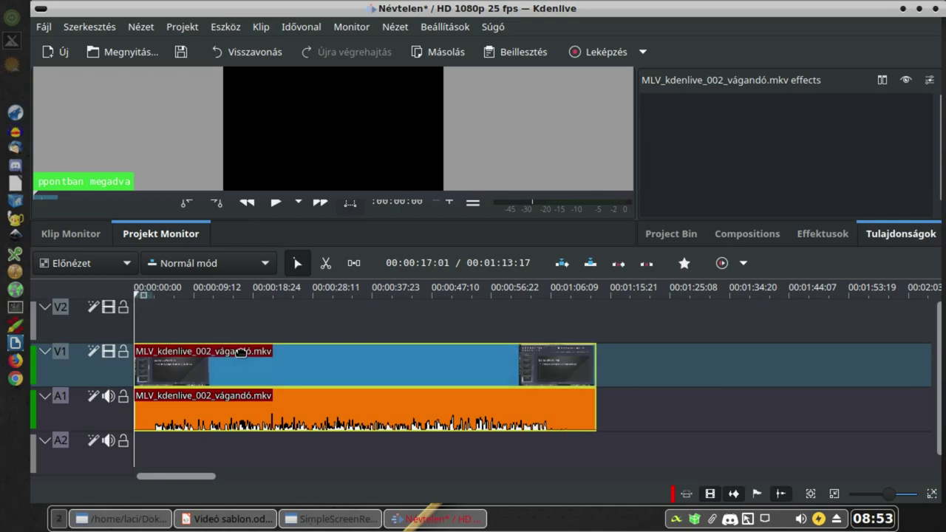
left_click(320, 268)
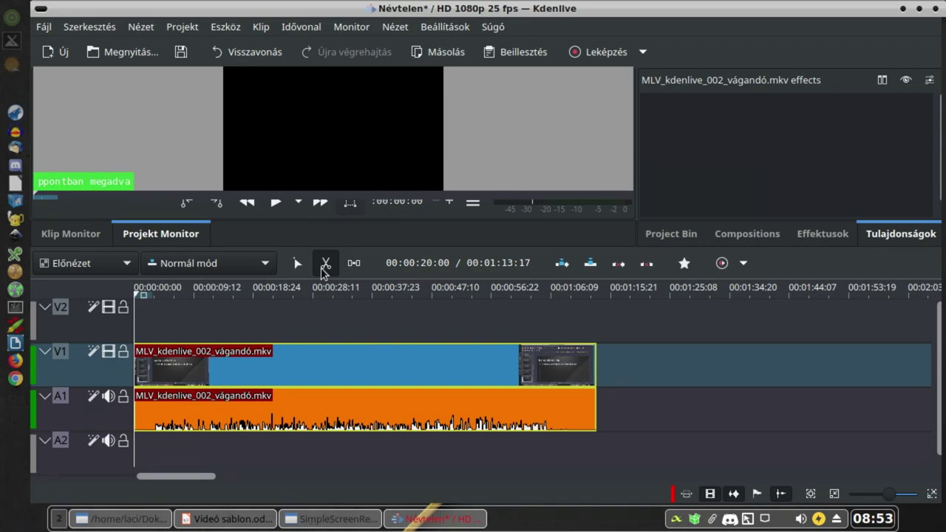
left_click(304, 297)
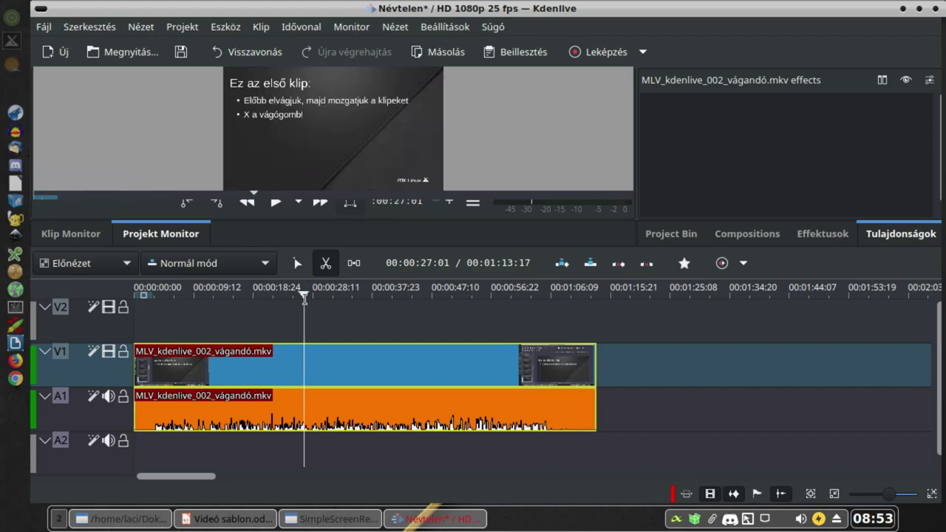
key("space")
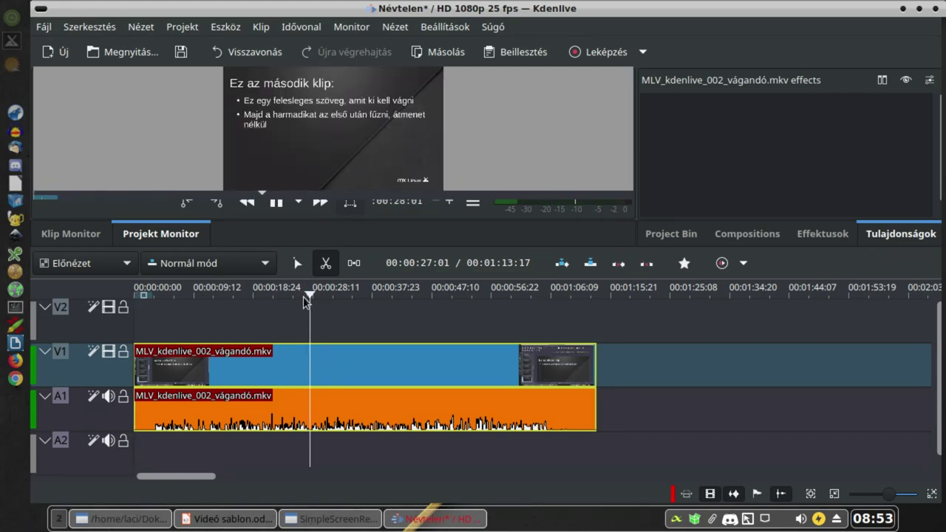
key("space")
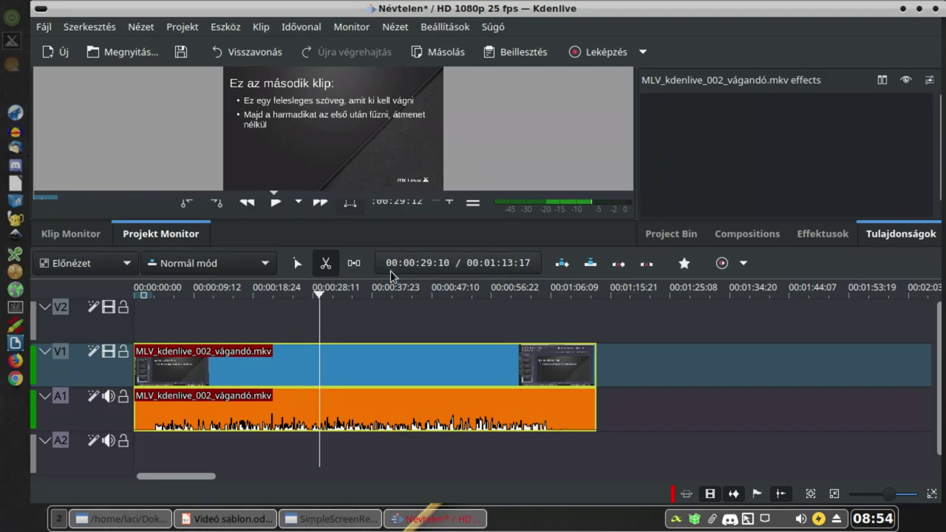
Step: Activate the spacer tool and turn off video thumbnails for the timeline clips
left_click(361, 271)
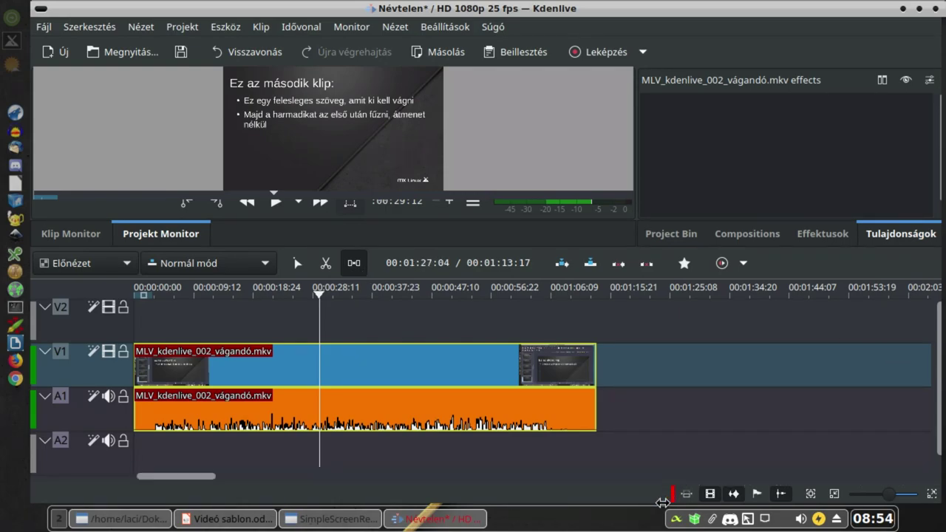
left_click(710, 495)
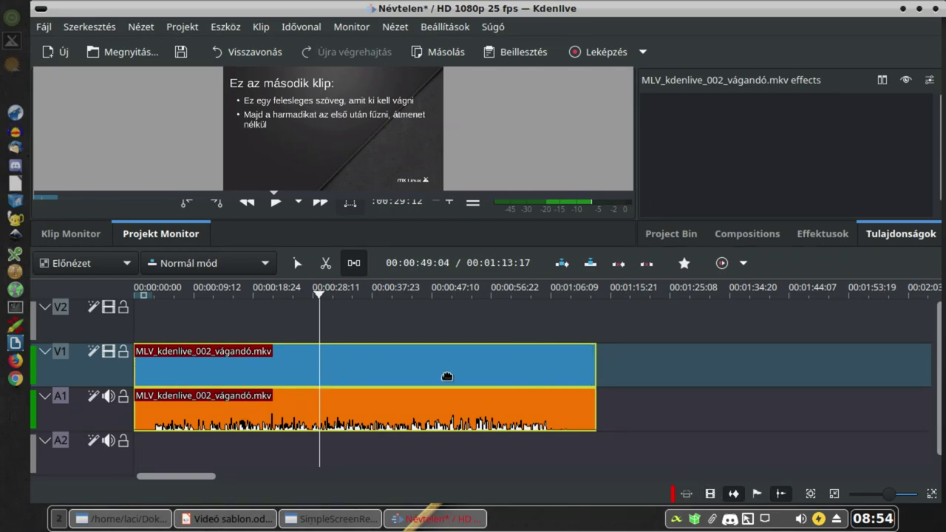
Step: Turn the timeline's video thumbnails back on, and switch the audio thumbnails off and on again
left_click(705, 494)
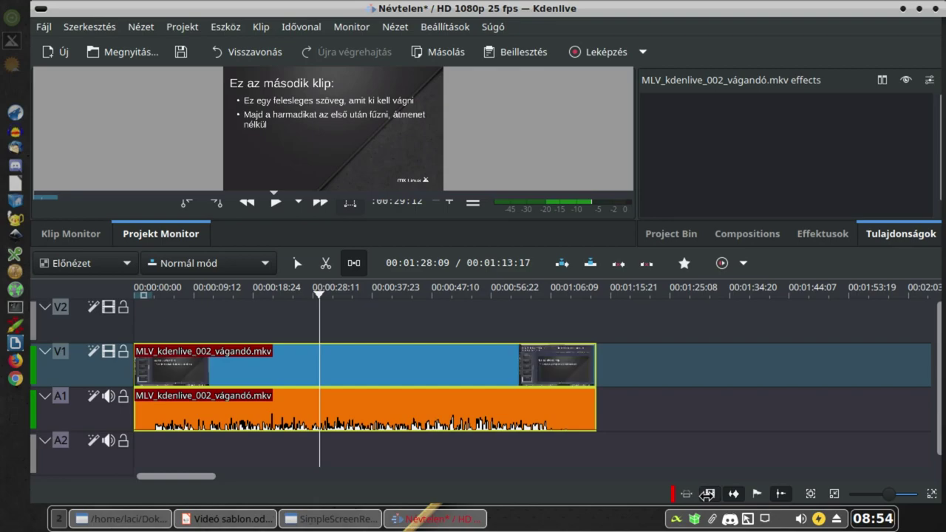
left_click(731, 495)
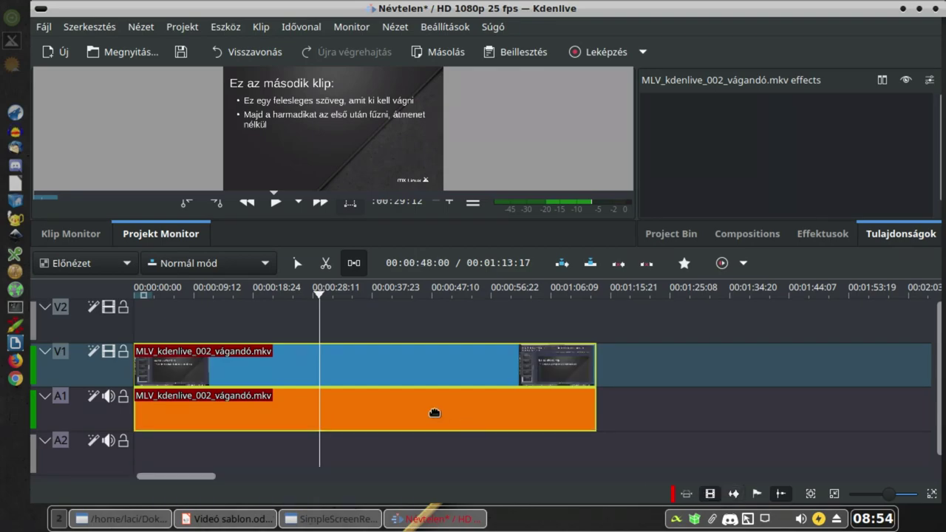
left_click(731, 495)
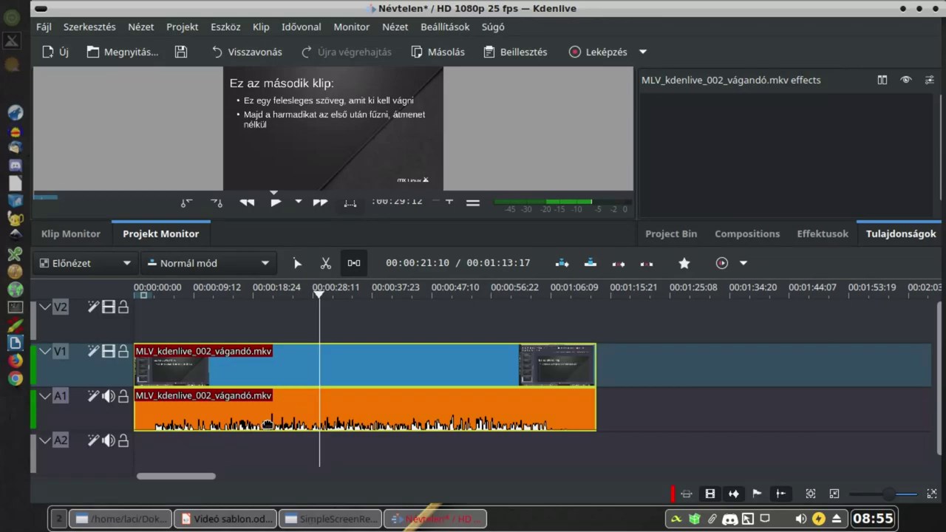
Step: Play the project from the timeline start to about 00:00:12:14 to find where the unneeded opening ends
left_click(146, 288)
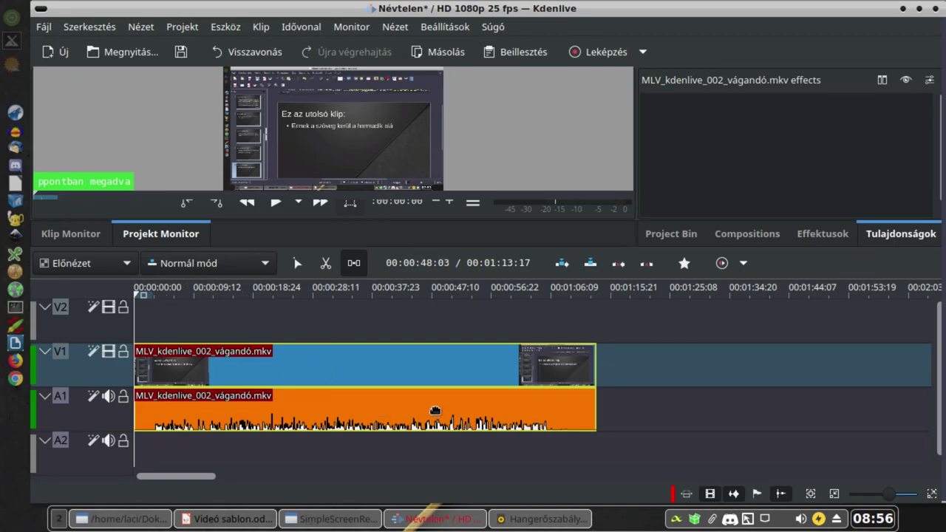
scroll(435, 411, "up", 1)
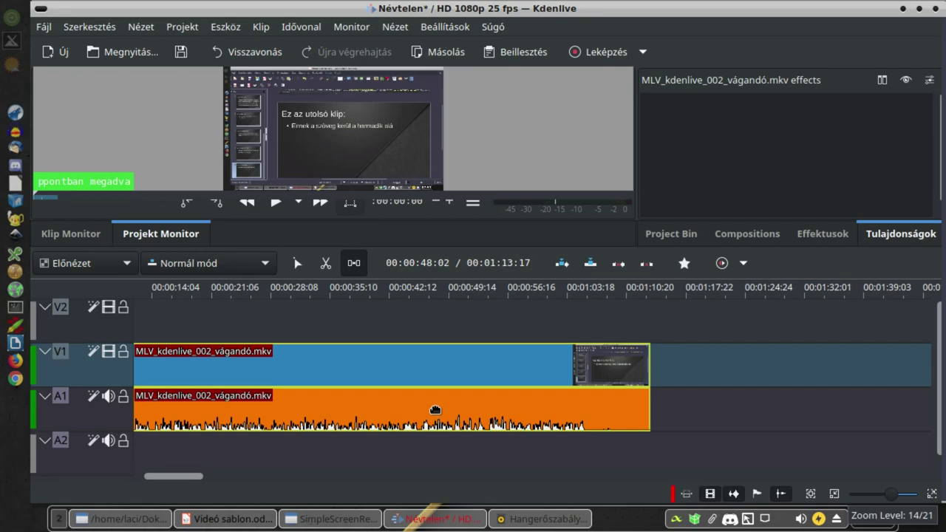
left_click(894, 495)
left_click_drag(895, 495, 888, 498)
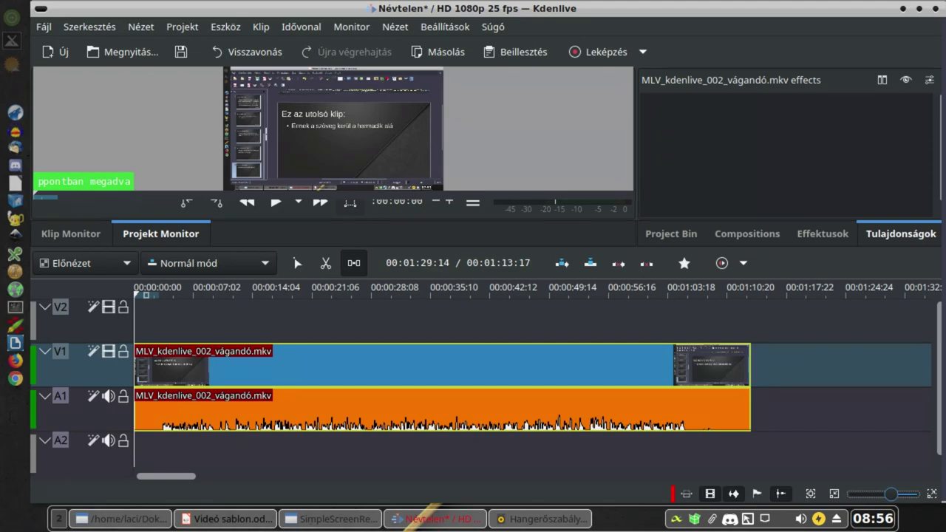
left_click_drag(892, 496, 898, 495)
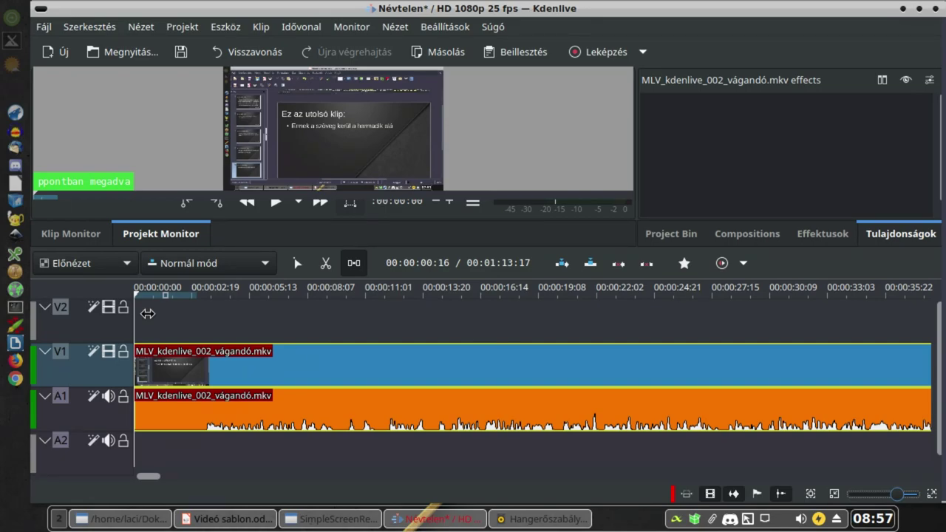
key("space")
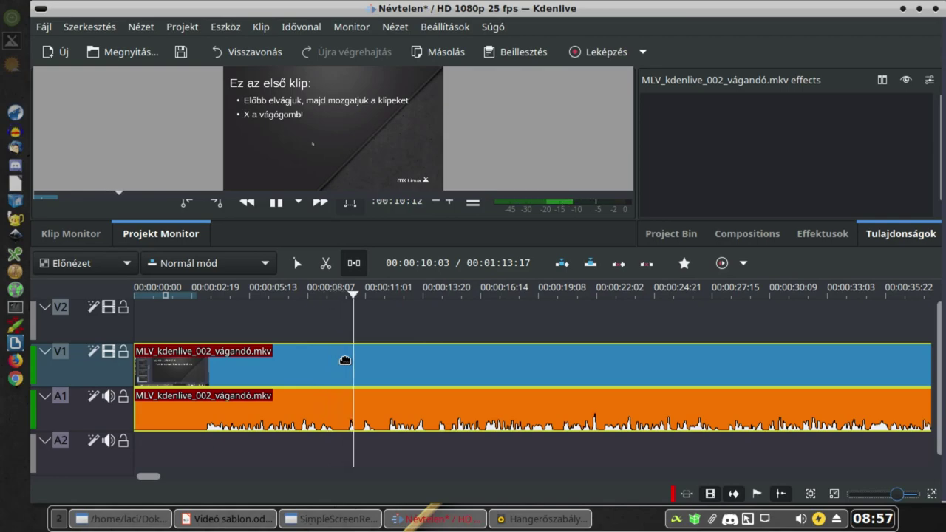
key("space")
key("space")
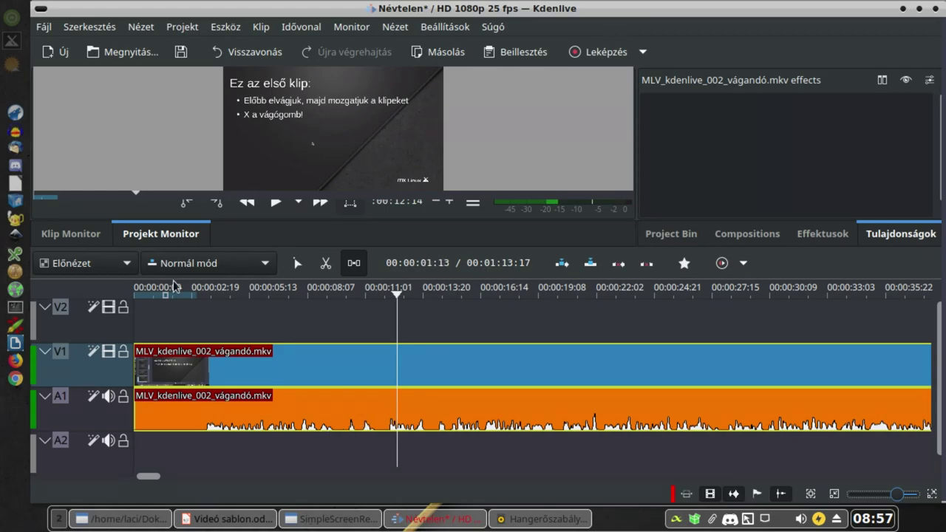
Step: Cut the clip at about 00:00:12:00 with the razor tool and delete the part before the cut
left_click(325, 265)
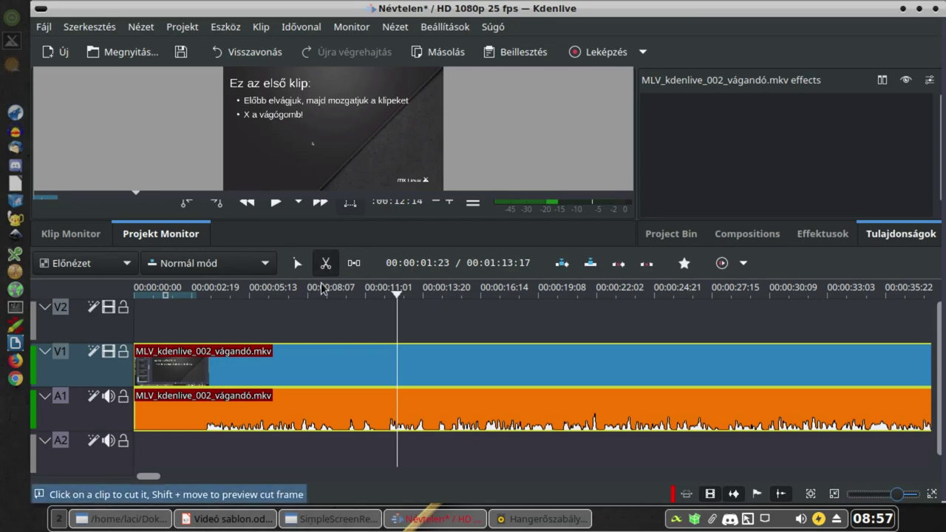
left_click(383, 392)
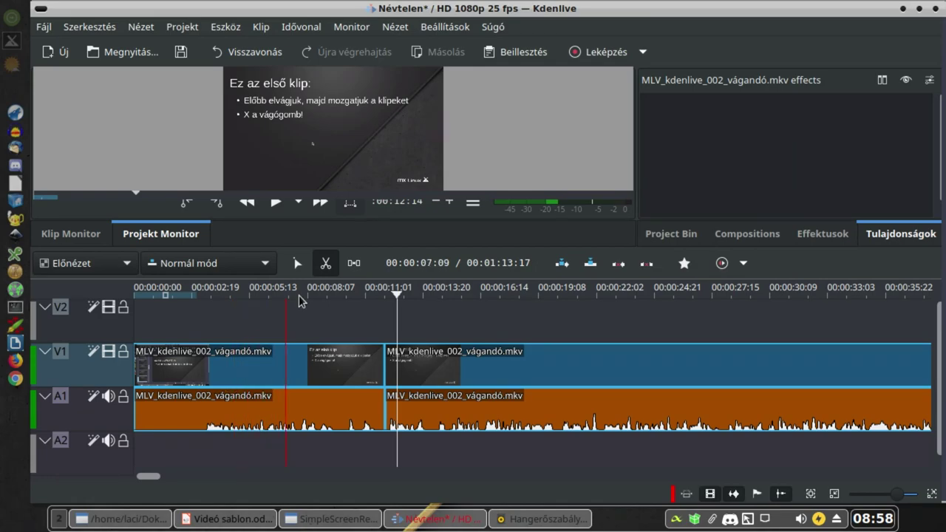
left_click(301, 266)
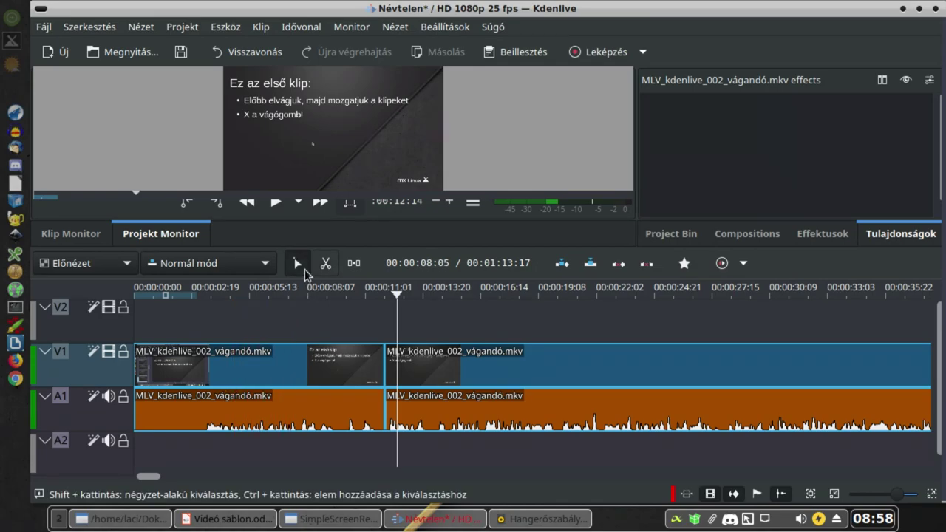
left_click(295, 367)
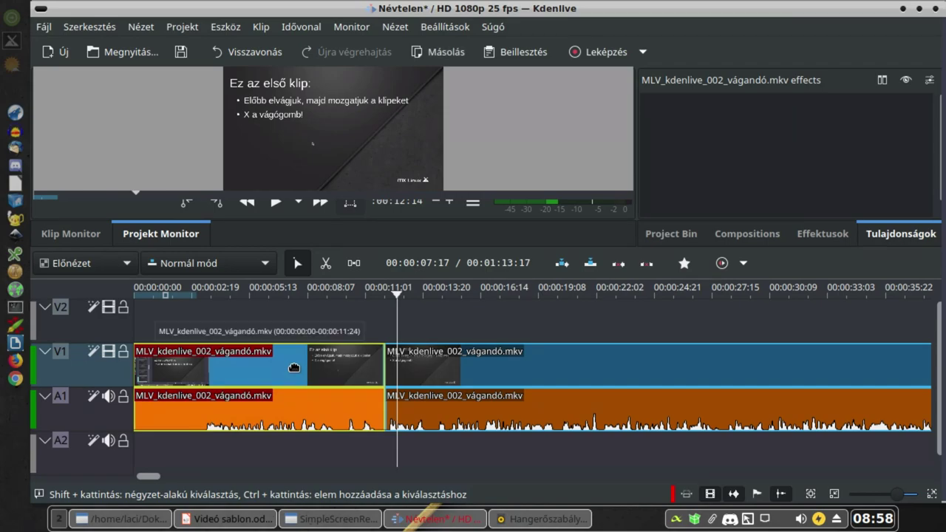
key("Delete")
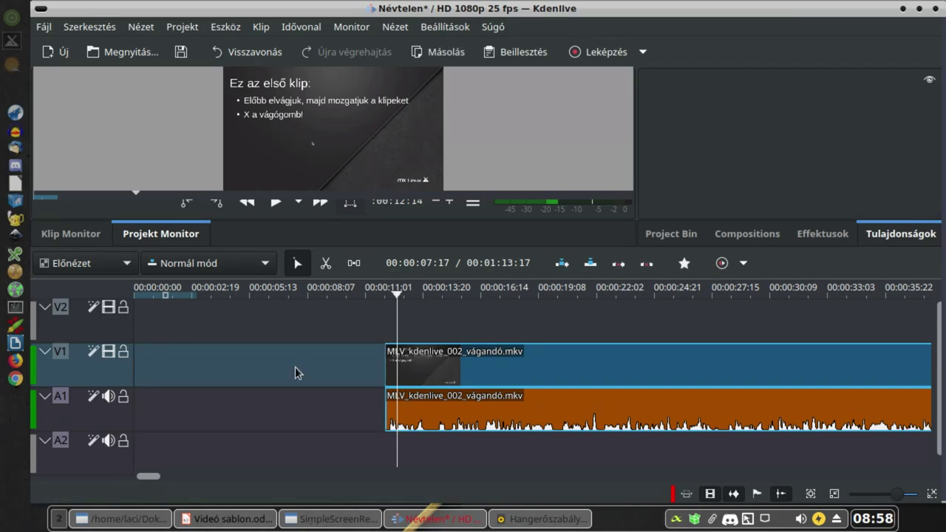
Step: Move the remaining clip to the start of the timeline to close the gap, and play the project to about 00:00:09:01
left_click(515, 373)
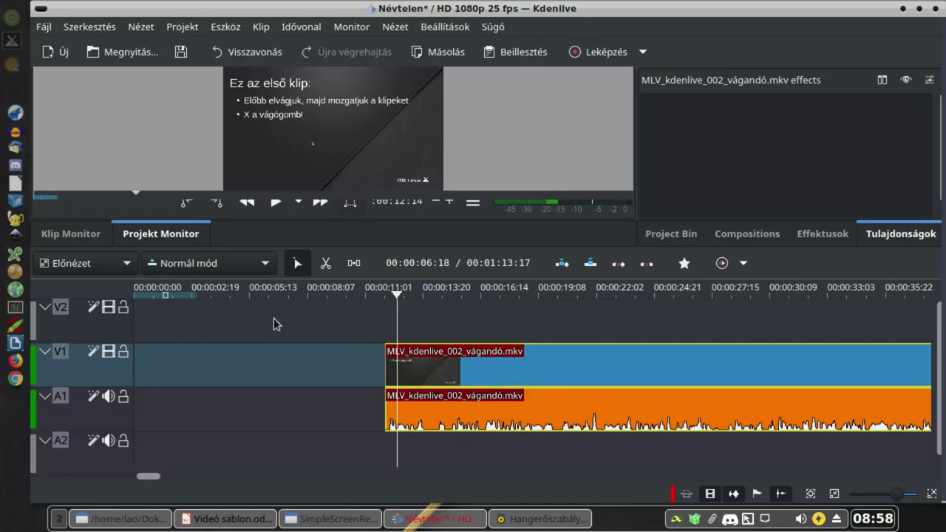
left_click(271, 293)
key("space")
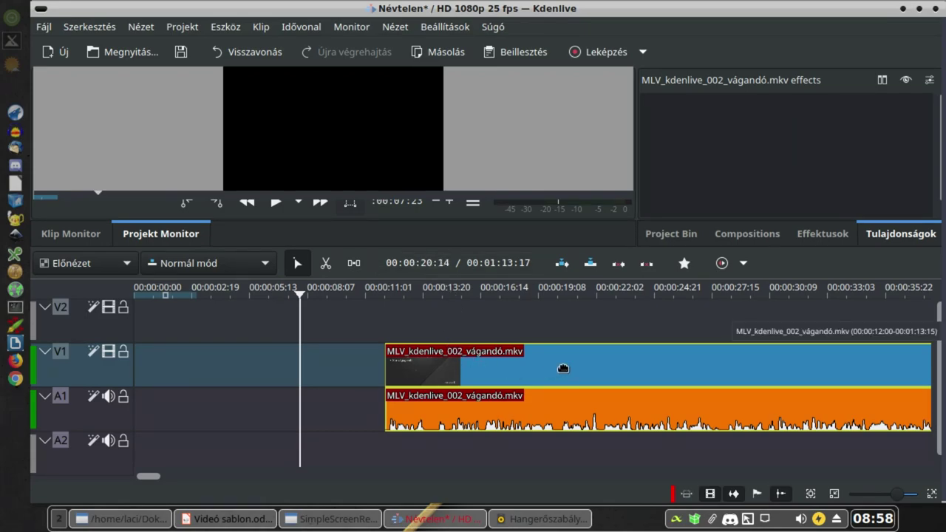
left_click_drag(500, 369, 184, 350)
key("space")
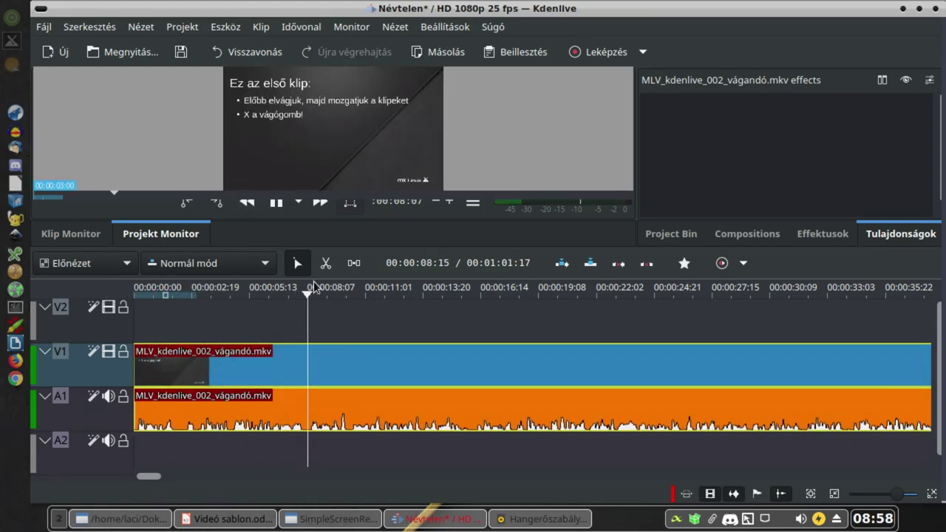
left_click(296, 332)
key("space")
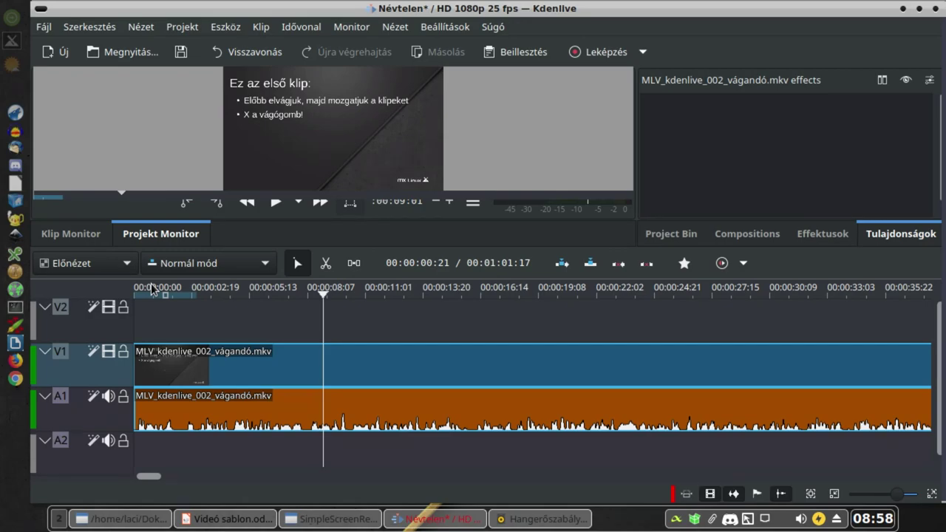
Step: Play from 00:00:03:07 to the change to the second slide, cut the clip at 00:00:15:19 and return to the selection tool
left_click(203, 295)
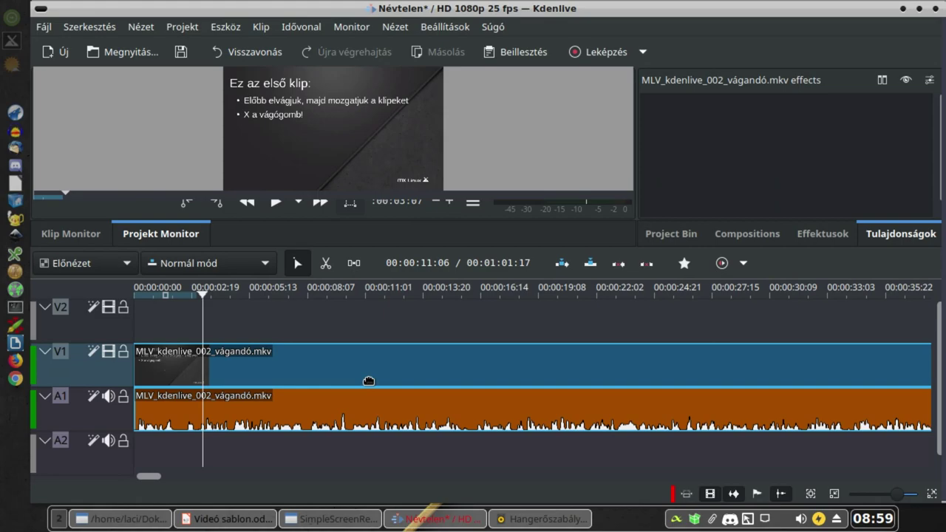
key("space")
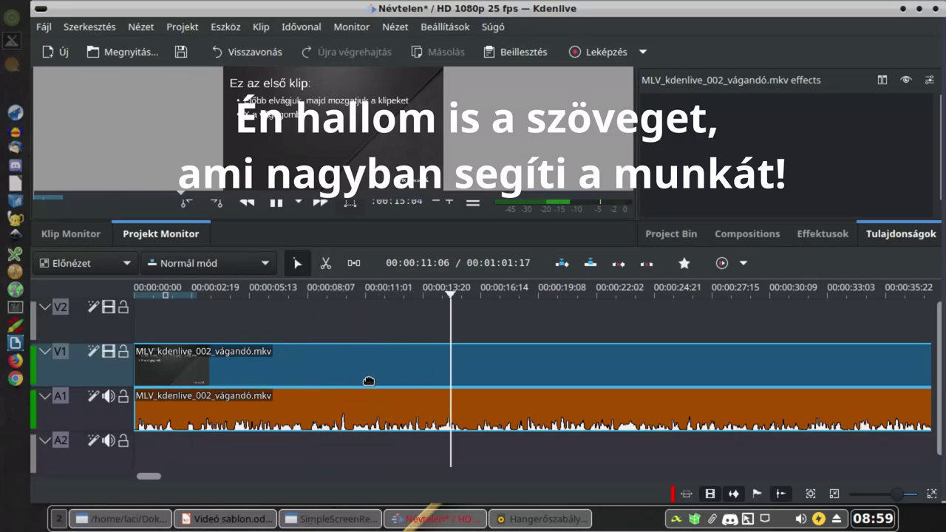
key("space")
scroll(519, 391, "up", 2)
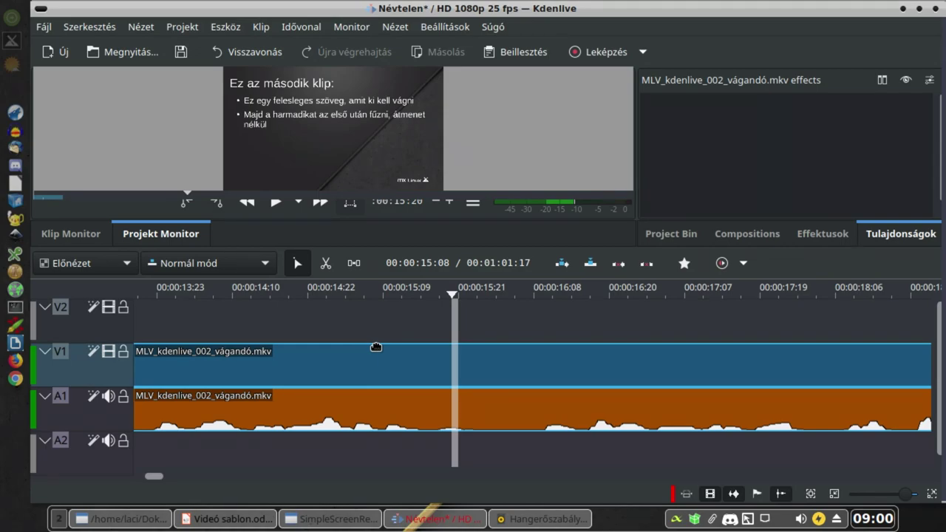
key("Left")
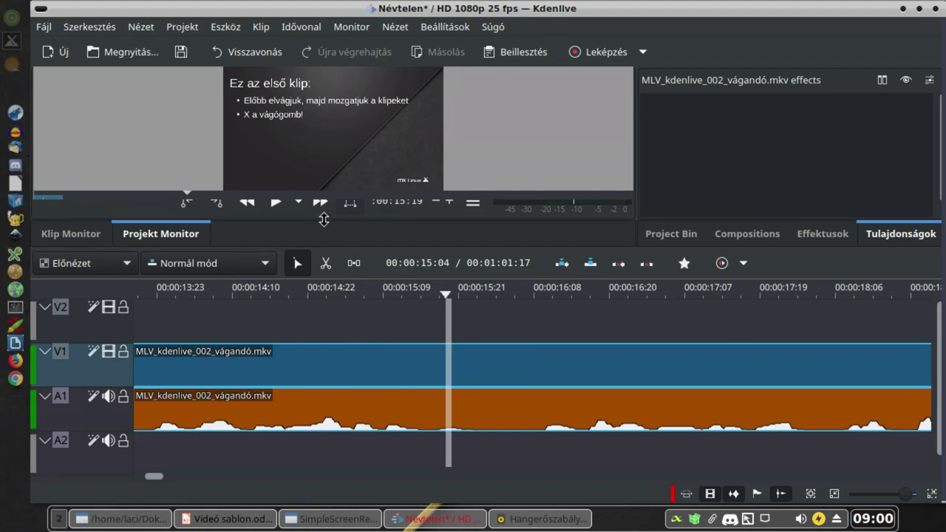
left_click(326, 263)
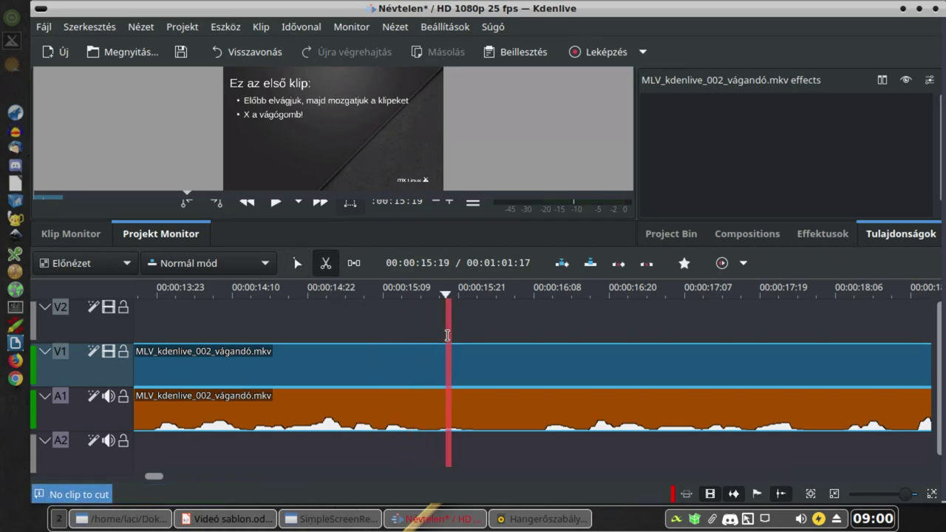
left_click(448, 359)
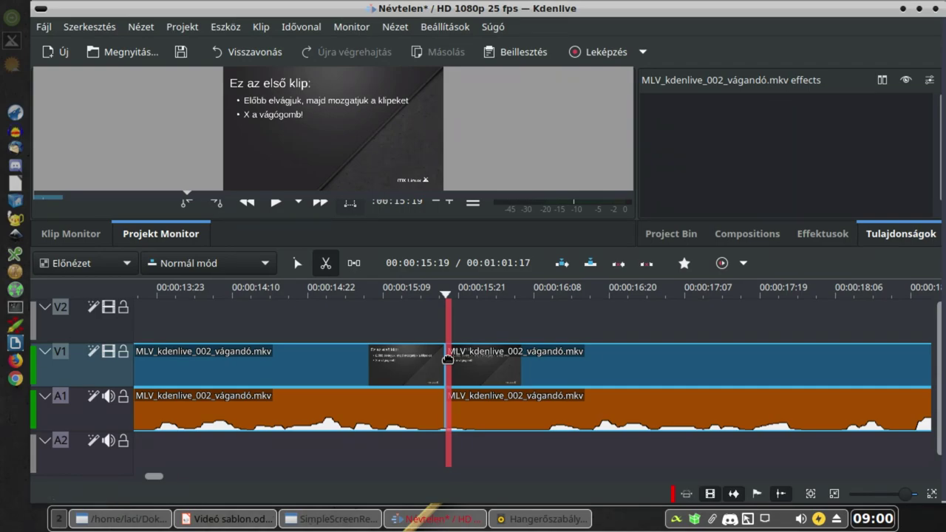
left_click(298, 264)
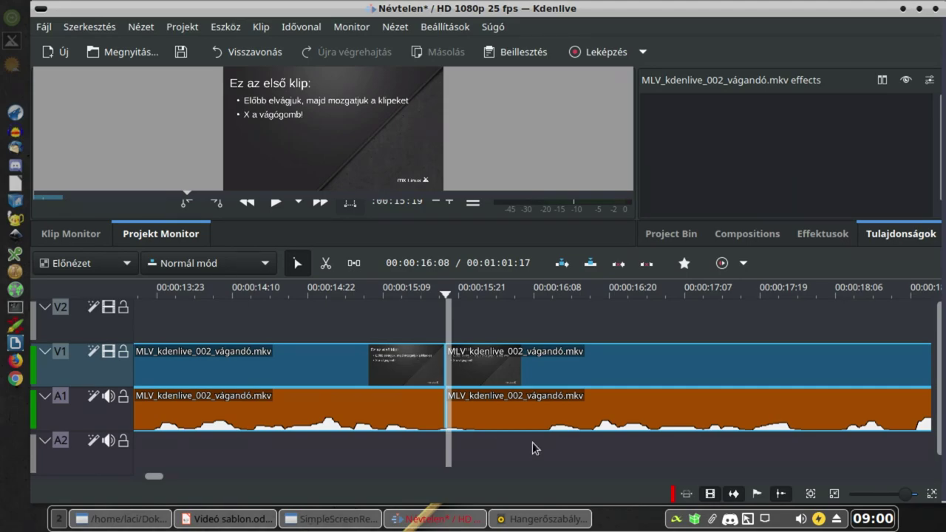
Step: Find the change from the second to the third slide frame by frame and cut the clip at 00:00:30:20
scroll(407, 390, "down", 1)
scroll(406, 391, "down", 1)
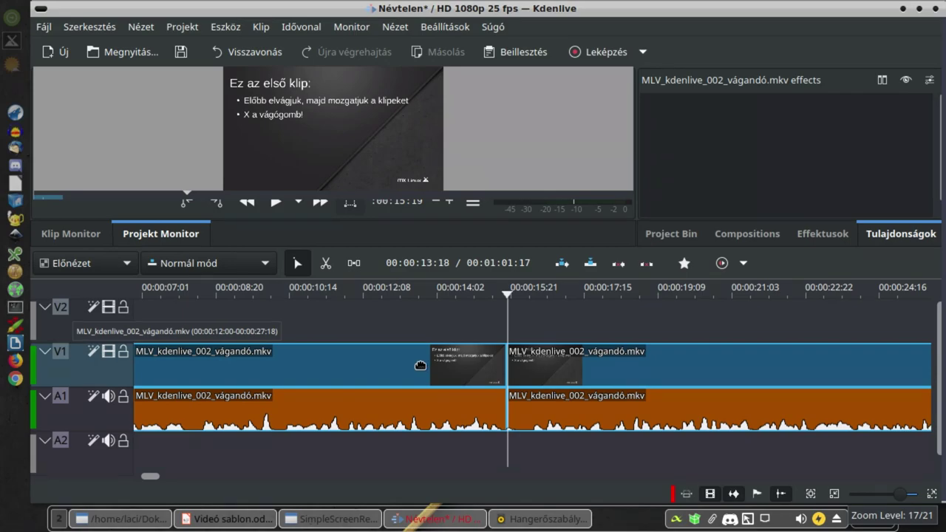
scroll(439, 309, "down", 2)
key("Left")
key("Left")
key("Left")
key("Left")
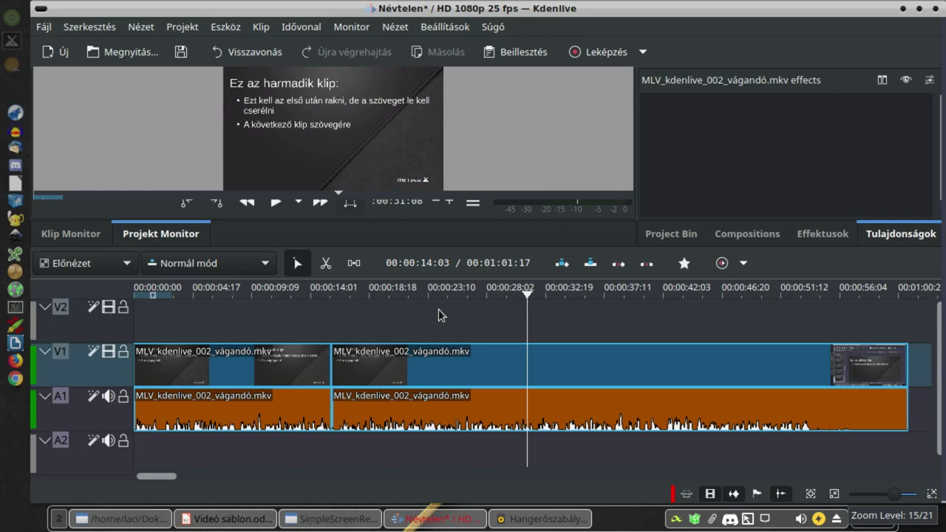
key("Left")
key("Left")
key("Left")
key("Left")
key("Left")
key("Left")
key("Left")
key("Left")
key("Left")
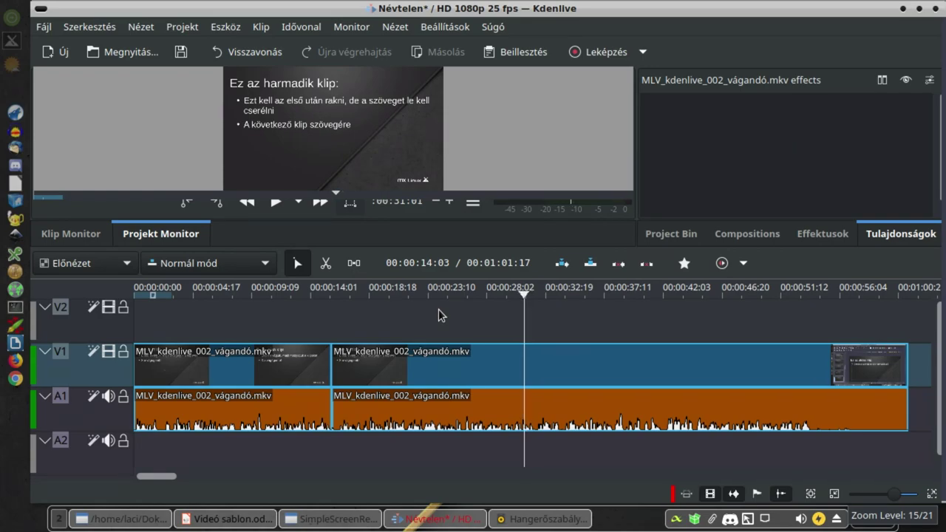
key("Left")
key("Left")
key("Left")
key("Left")
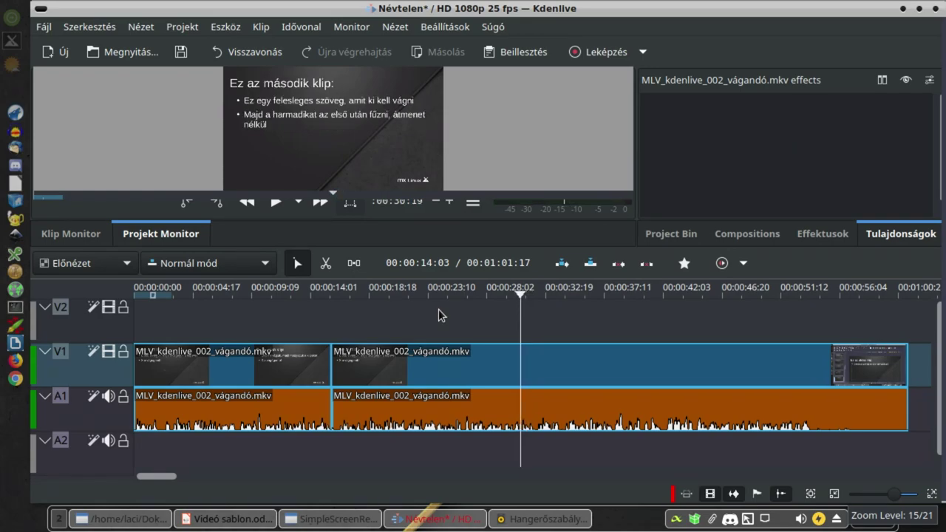
key("Right")
key("Right")
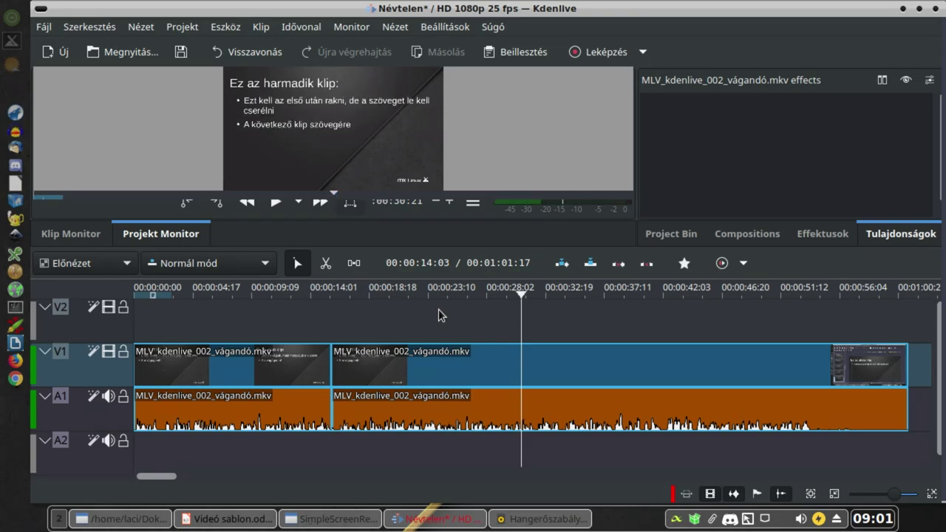
key("Left")
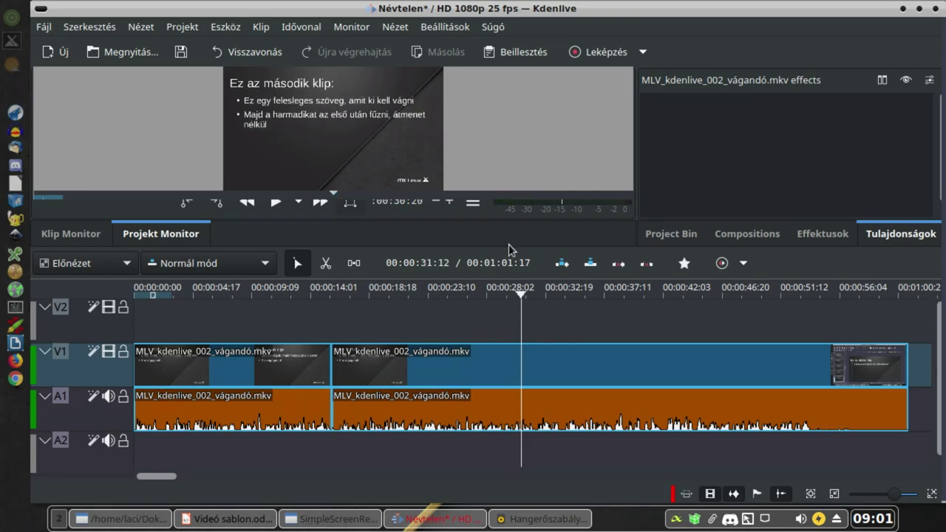
left_click(327, 264)
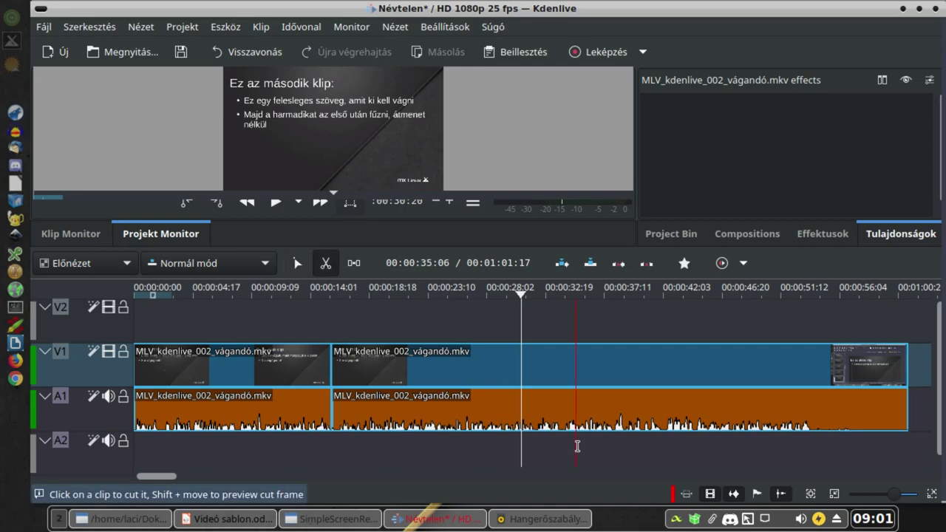
left_click(521, 378)
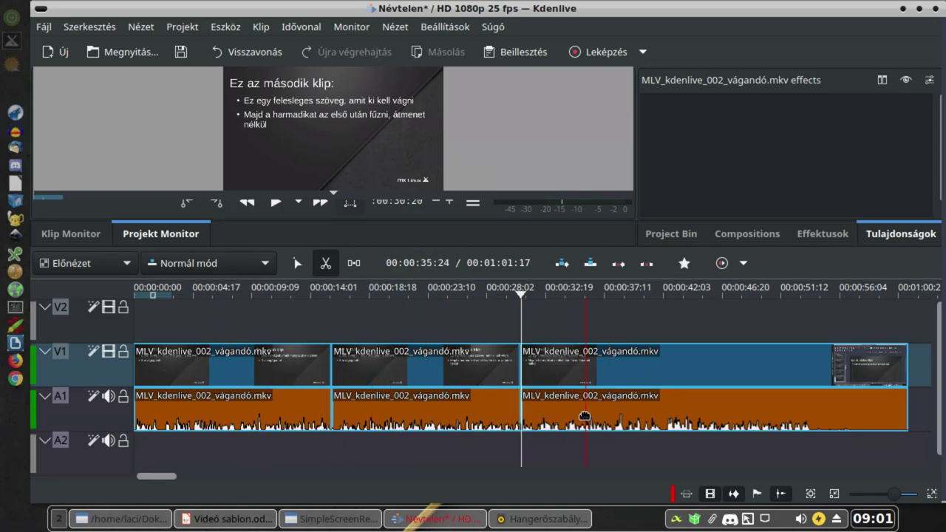
Step: Find the change from the third to the last slide frame by frame, cut the clip at 00:00:41:22 and return to the selection tool
left_click(610, 293)
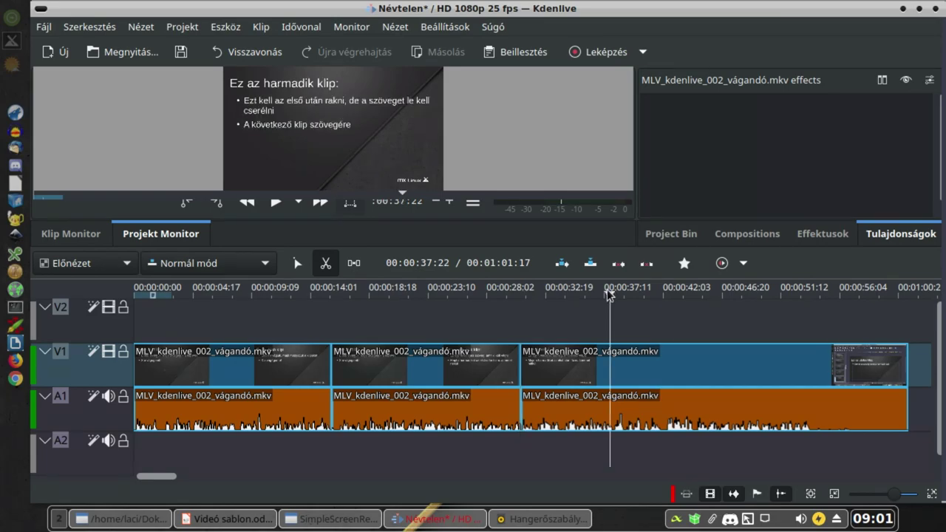
key("space")
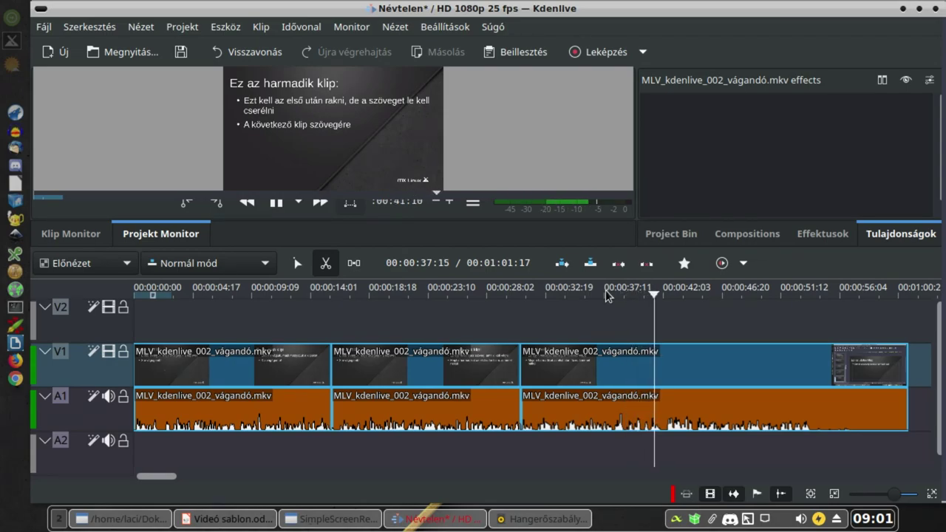
key("space")
key("Left")
key("Left")
key("Left")
key("Left")
key("Left")
key("Left")
key("Left")
key("Left")
key("Left")
key("Left")
key("Left")
key("Left")
key("Left")
key("Left")
key("Left")
key("Left")
key("Left")
key("Left")
key("Left")
key("Left")
key("Left")
key("Left")
key("Left")
key("Left")
key("Right")
key("Right")
key("Right")
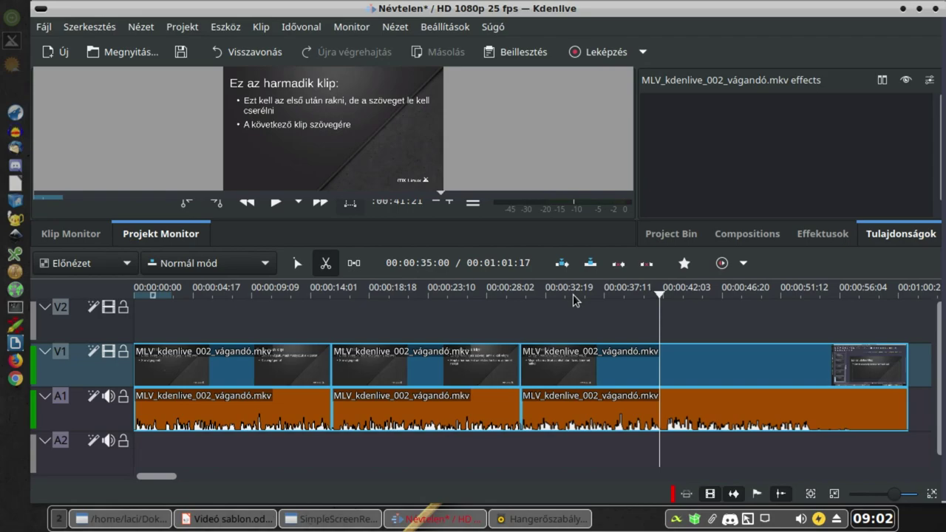
key("Left")
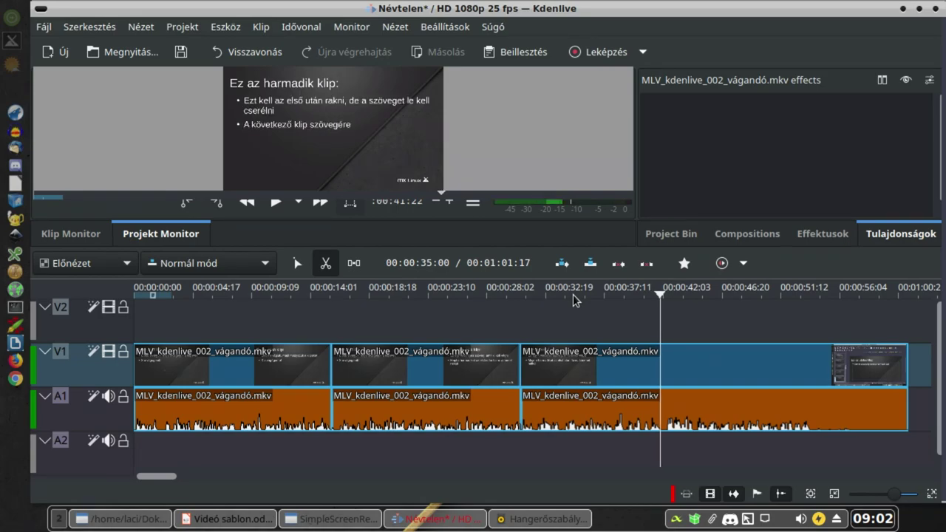
left_click(326, 264)
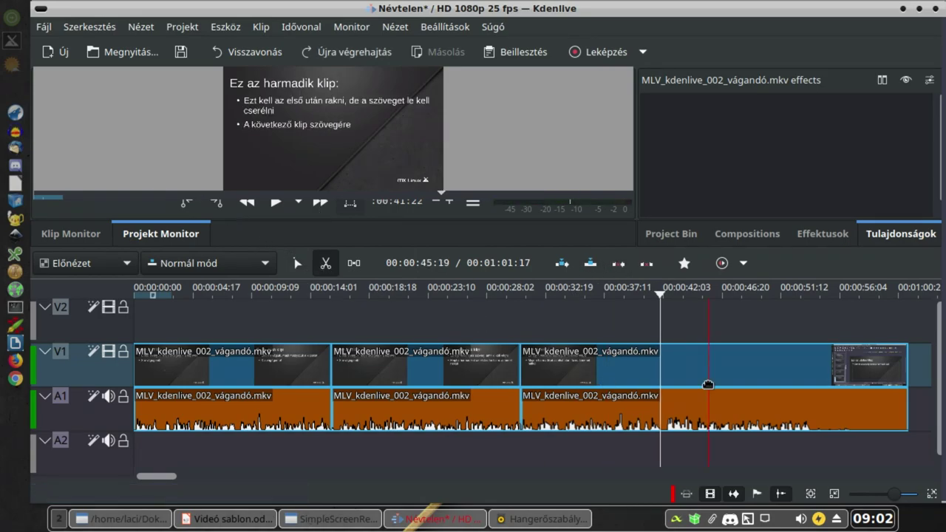
scroll(643, 417, "up", 1)
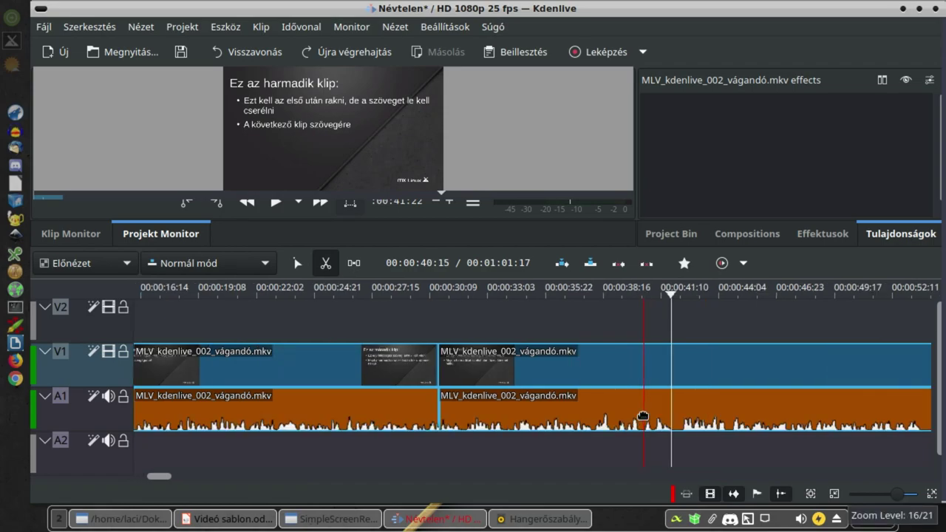
scroll(643, 416, "up", 1)
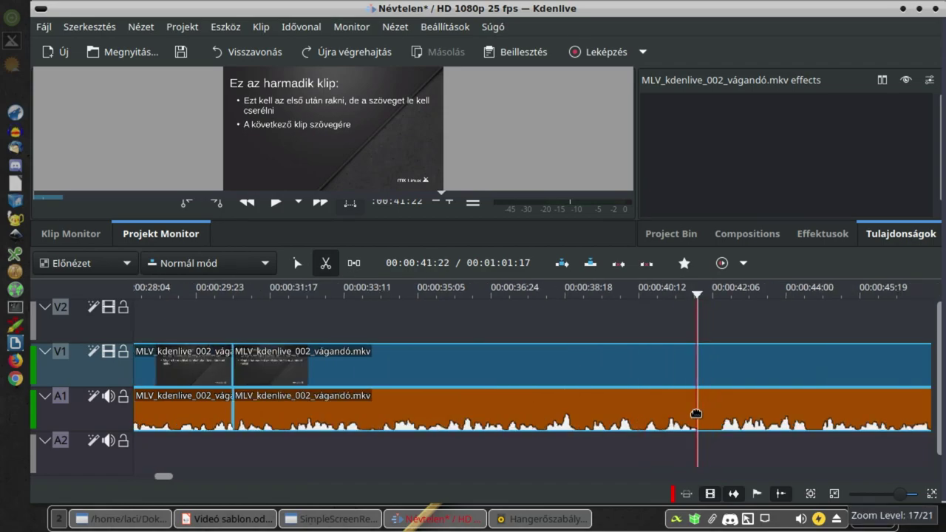
left_click(697, 413)
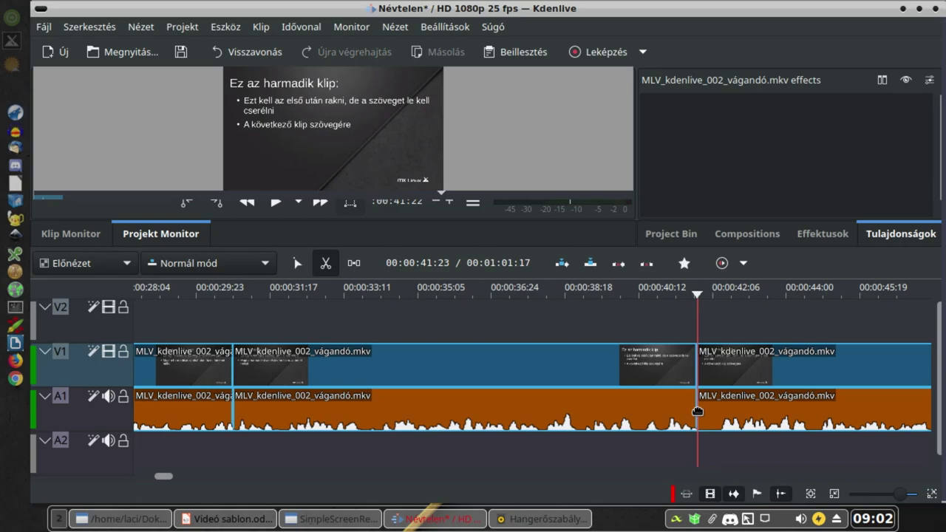
key("alt+Right")
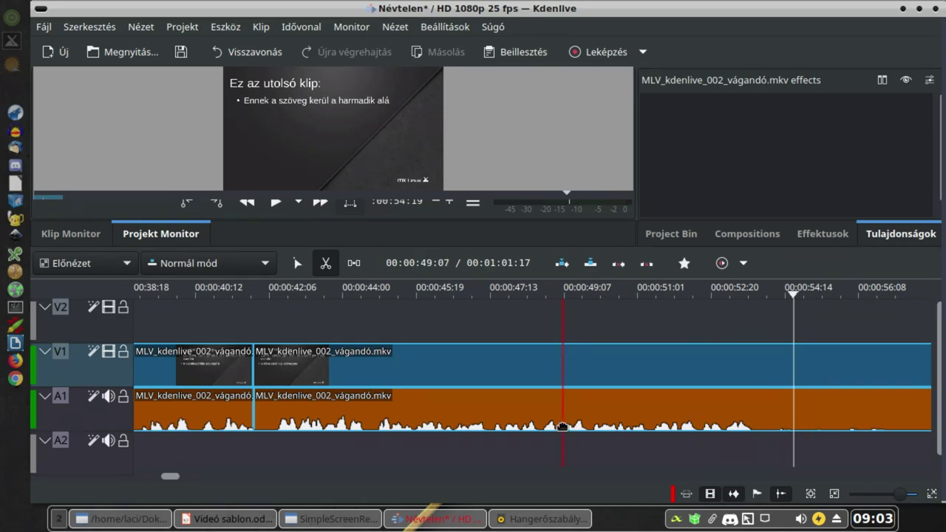
left_click(298, 263)
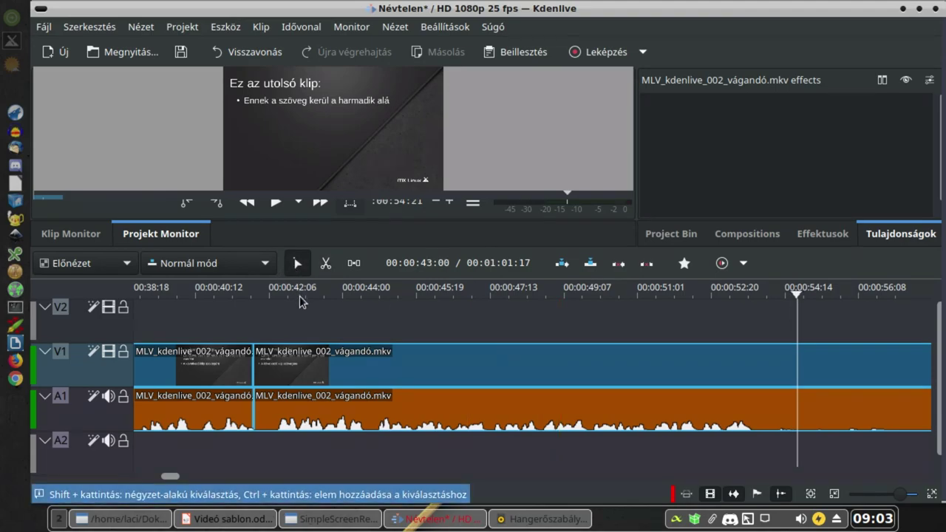
Step: Locate the second-slide section on the timeline and delete its video and audio
scroll(350, 355, "down", 3)
scroll(350, 355, "down", 1)
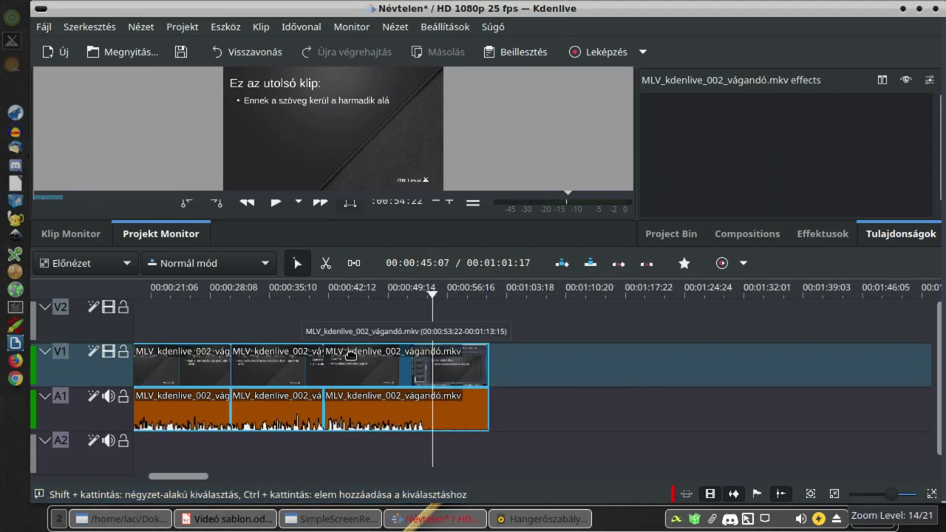
scroll(294, 420, "up", 1)
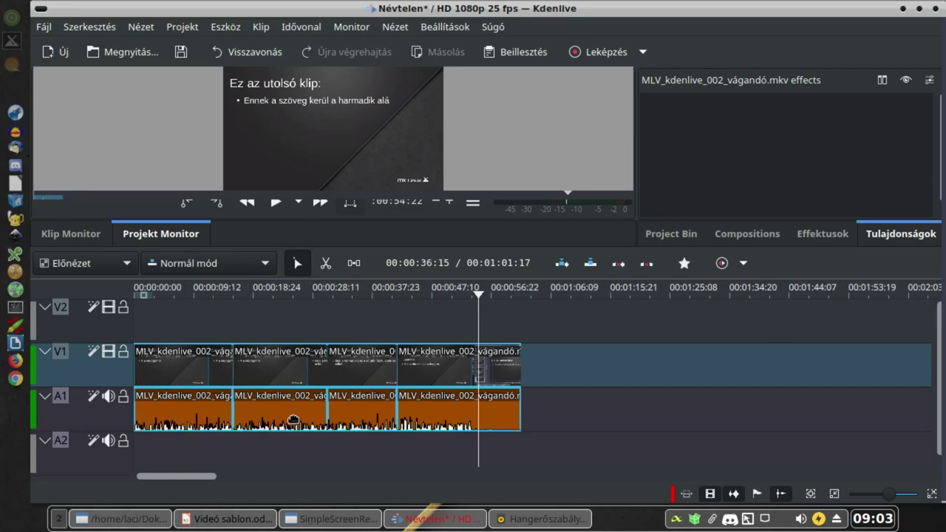
left_click(162, 294)
left_click(191, 348)
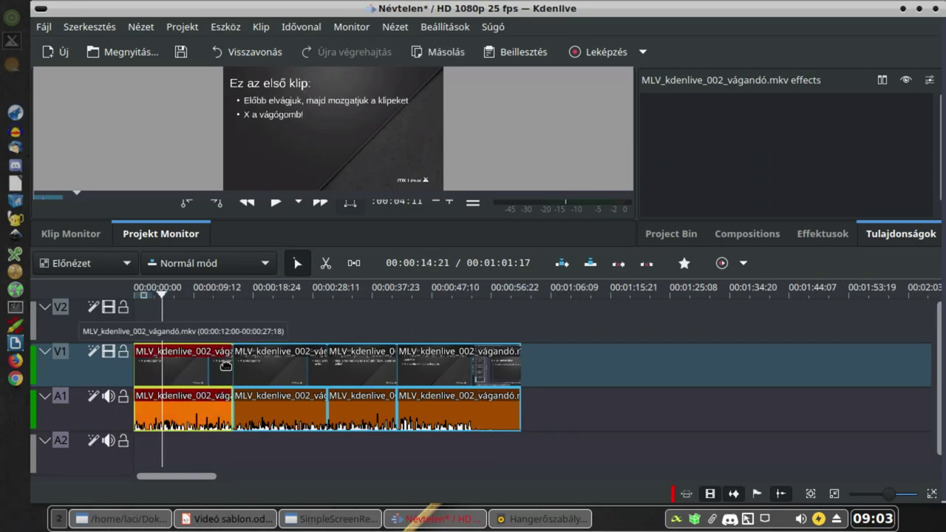
left_click(271, 366)
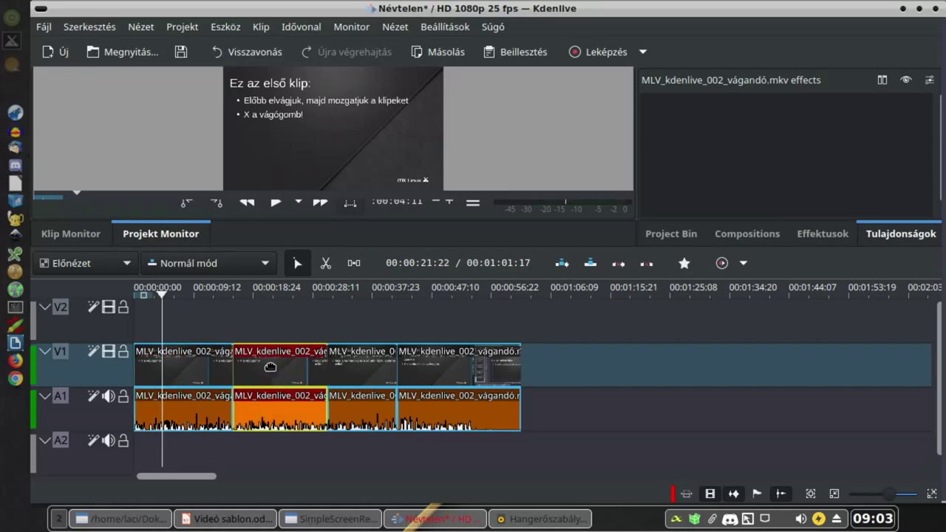
left_click(275, 294)
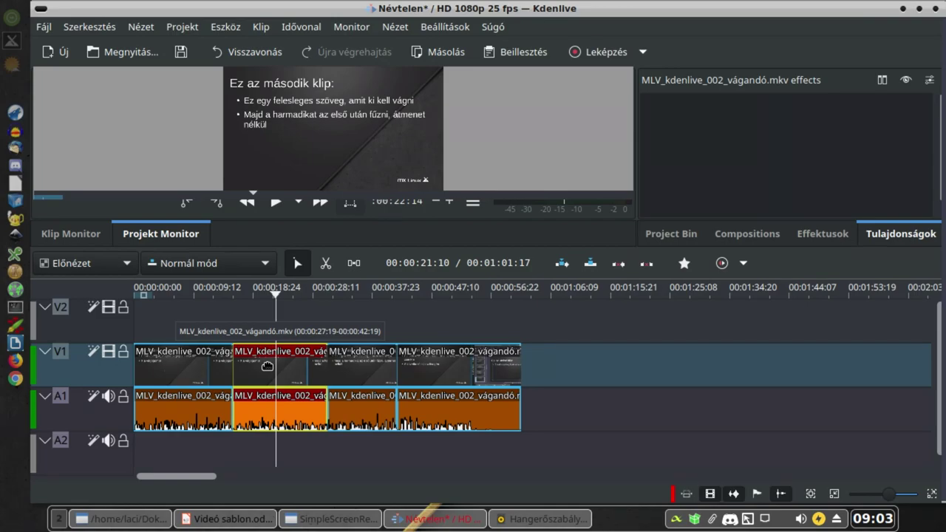
key("Delete")
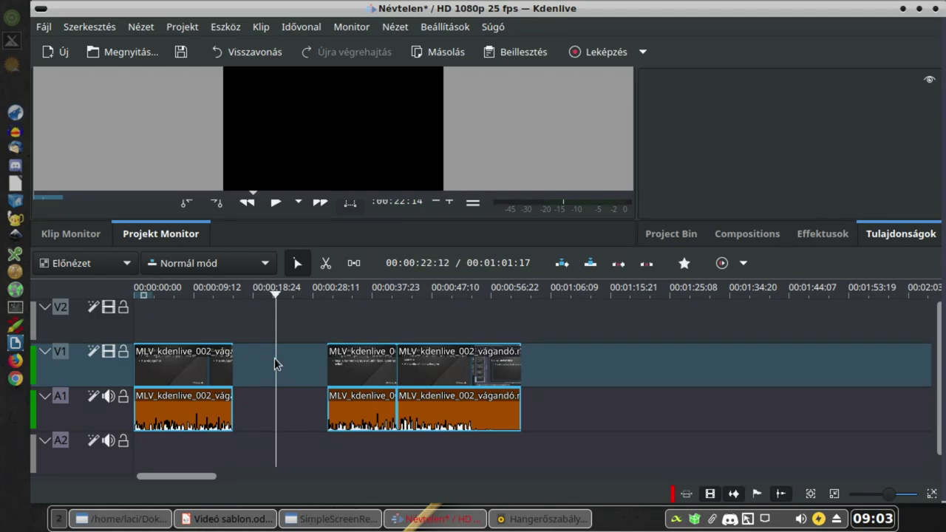
Step: Remove the empty space between the first-slide and third-slide sections
left_click_drag(377, 362, 354, 363)
right_click(253, 362)
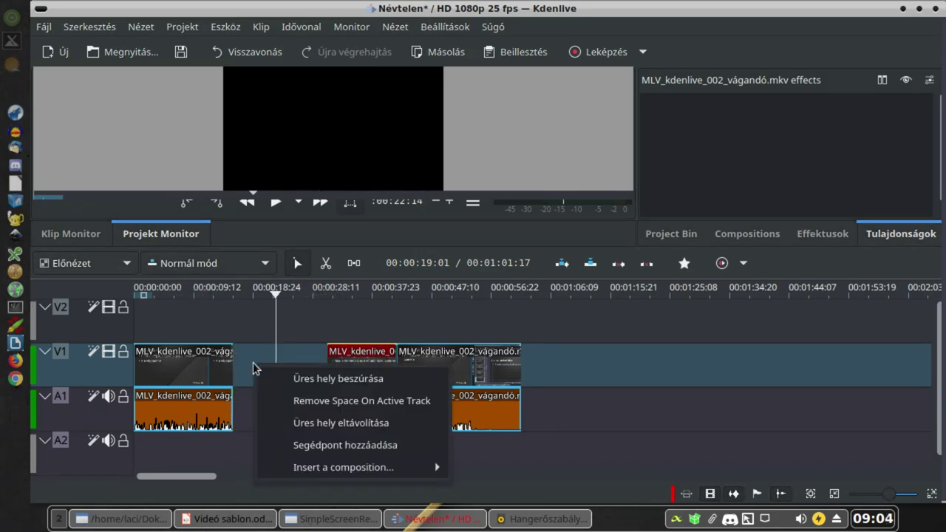
left_click(298, 422)
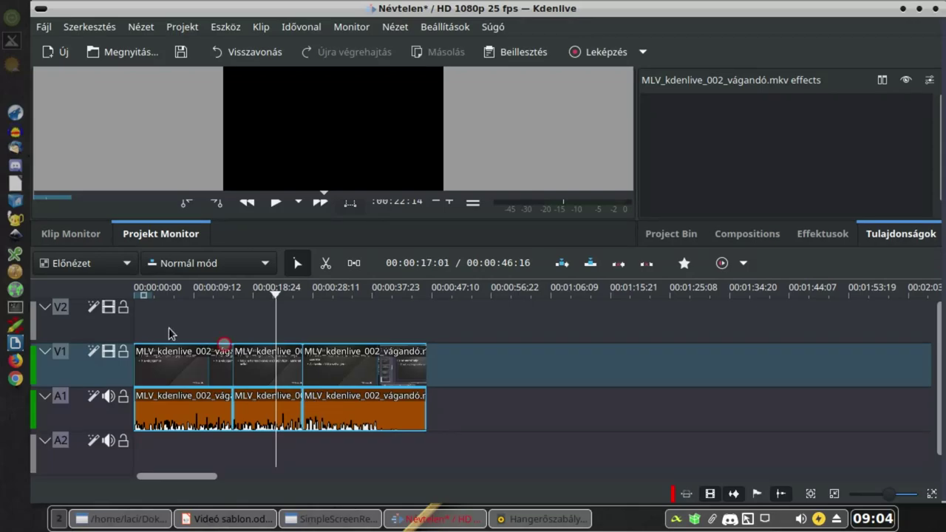
Step: Move the third-slide and last sections apart on the timeline and remove the empty space before each of them
left_click_drag(343, 374, 581, 366)
left_click_drag(254, 362, 406, 362)
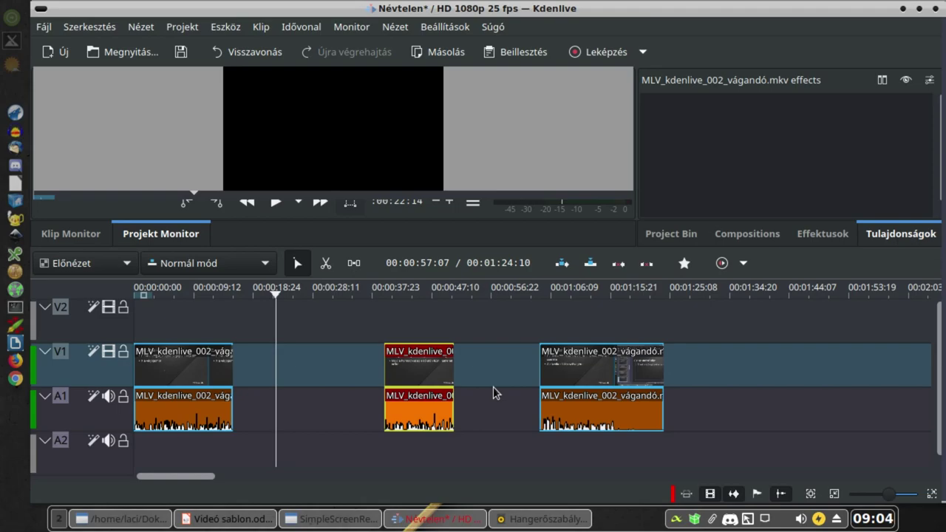
right_click(291, 382)
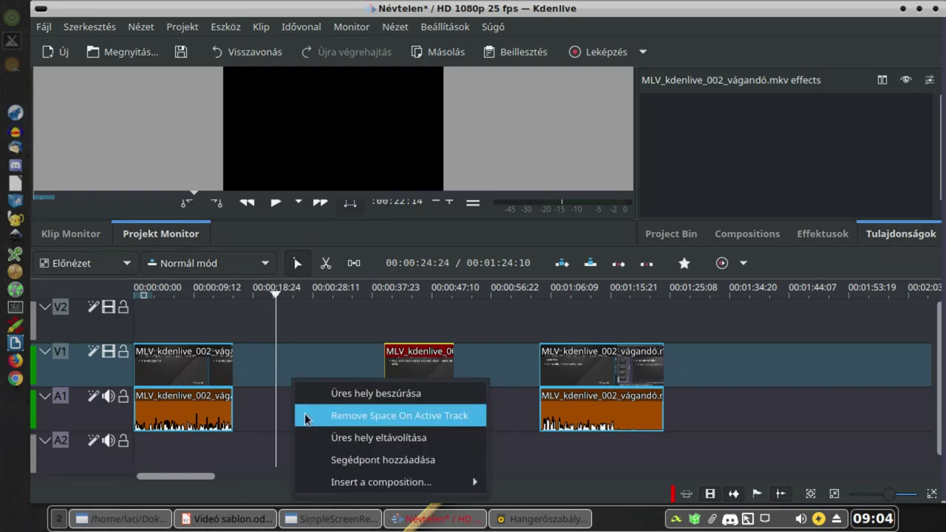
left_click(333, 438)
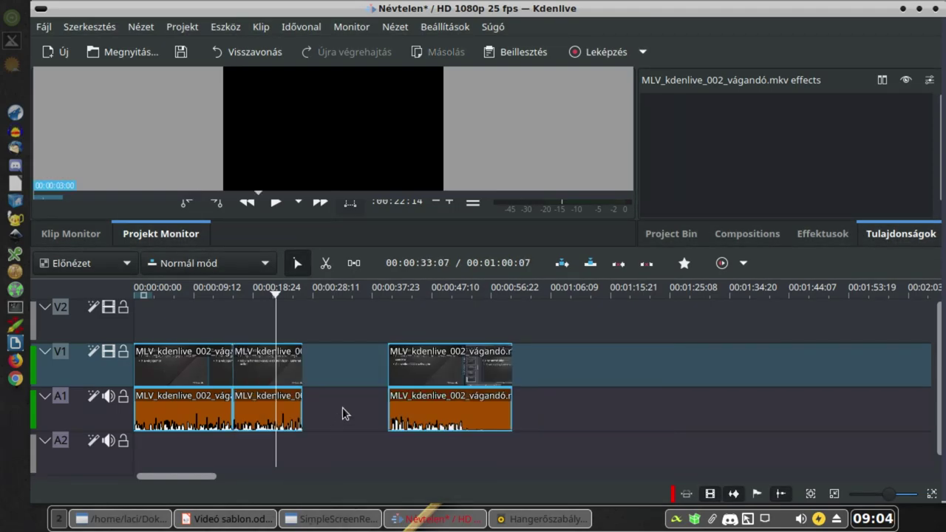
right_click(345, 375)
left_click(372, 427)
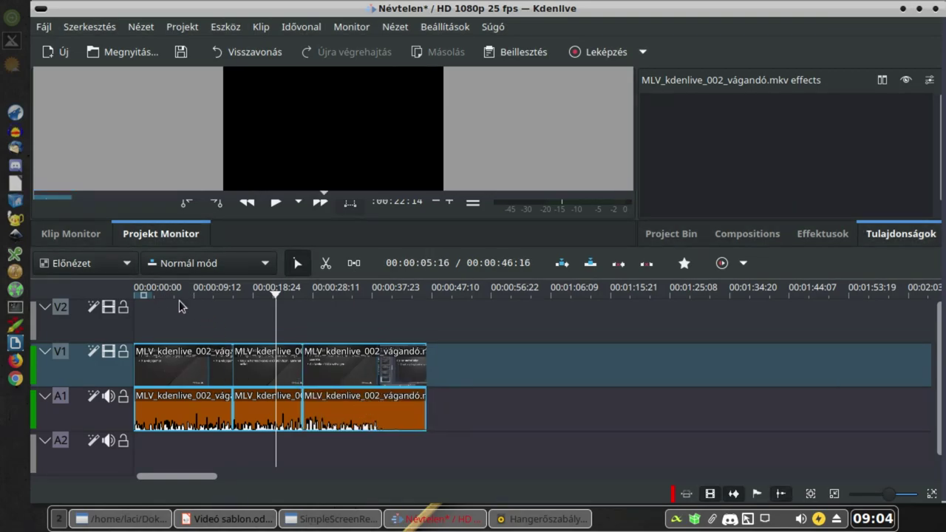
Step: Preview the joined sections and move the last-slide section to about 00:00:43, leaving a gap after the third-slide section
left_click(205, 308)
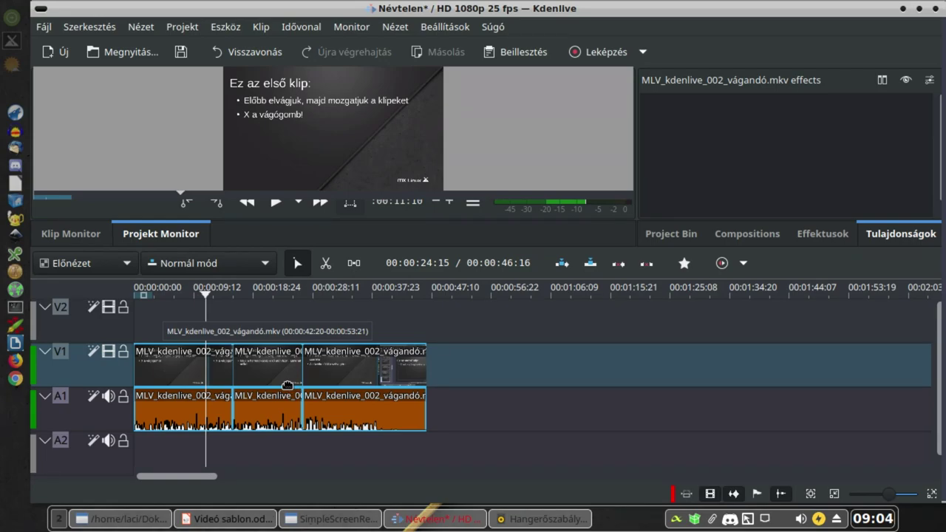
left_click(269, 364)
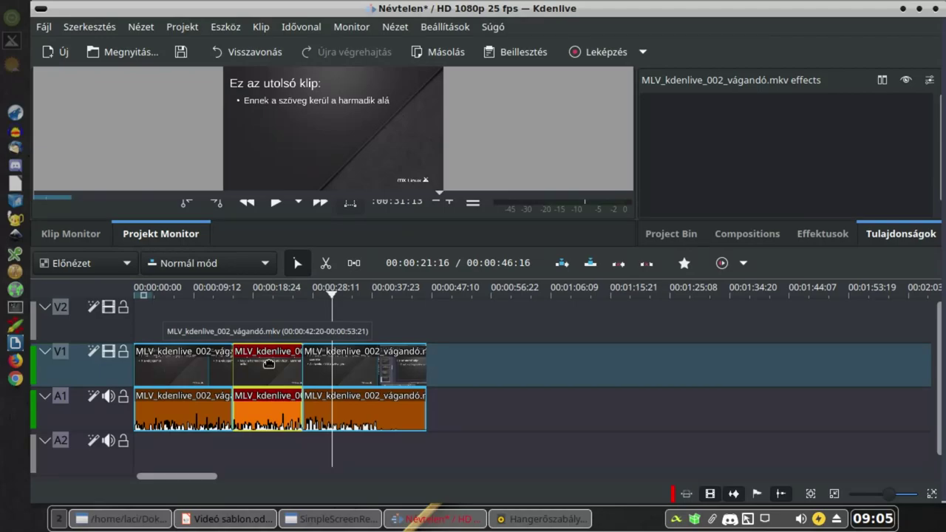
left_click(265, 292)
left_click_drag(342, 371, 453, 400)
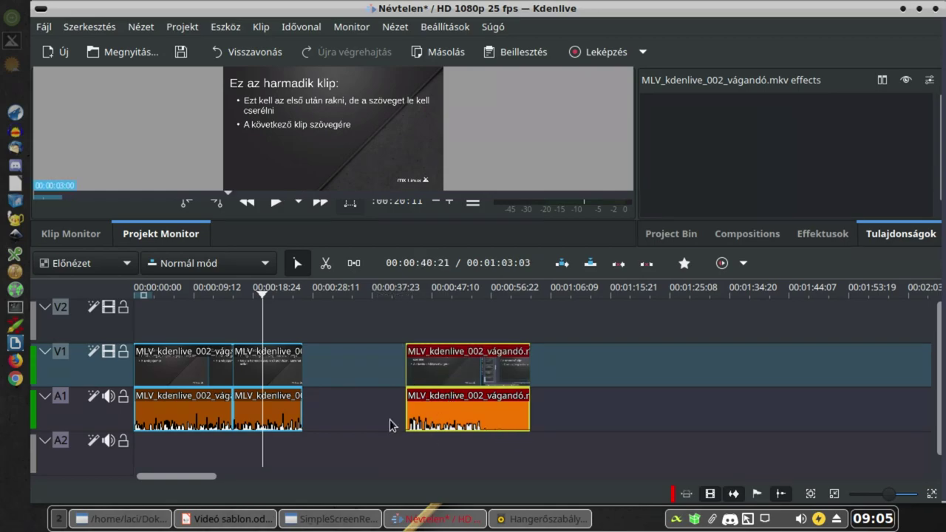
Step: Delete the third-slide section's linked video and audio, and undo the deletion
left_click(264, 405)
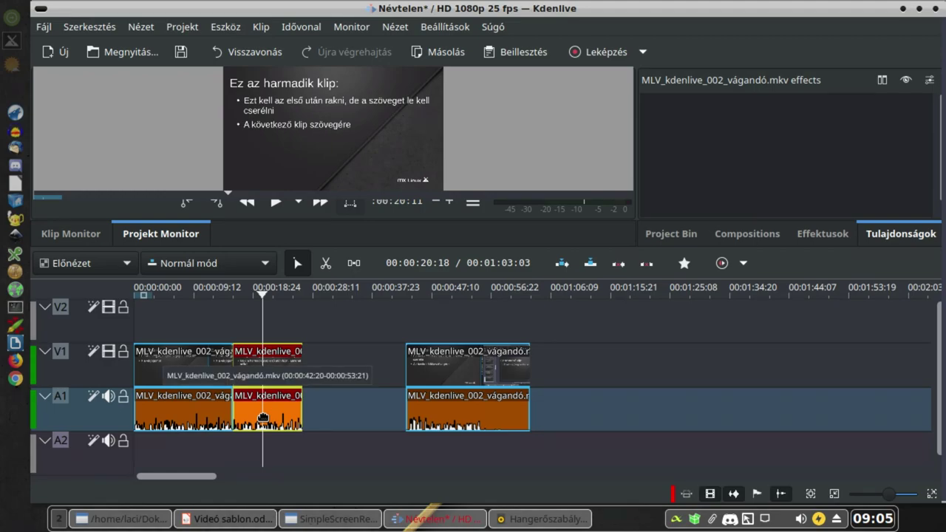
key("Delete")
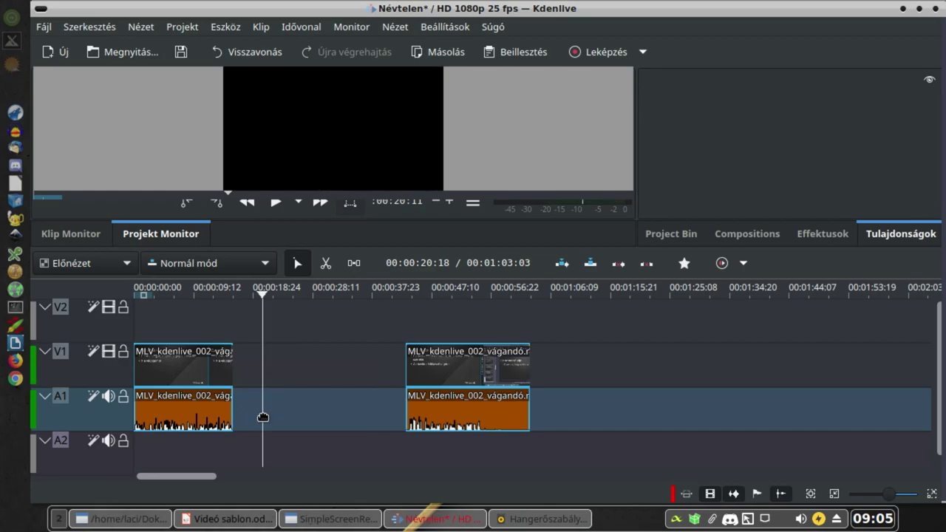
key("ctrl+z")
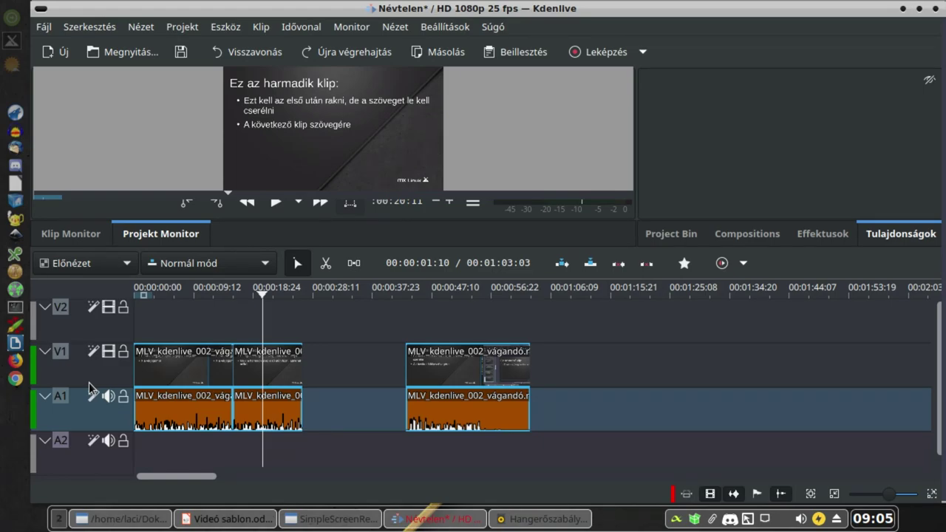
left_click(339, 451)
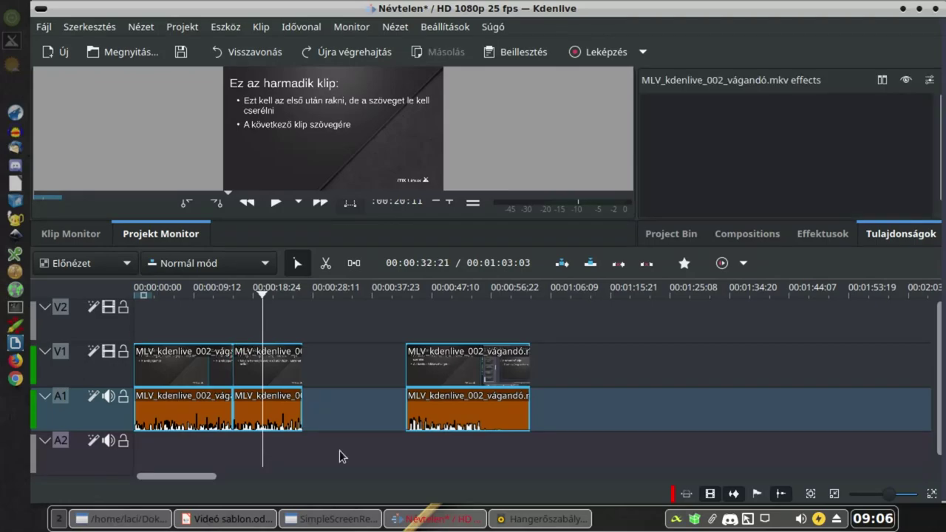
Step: Ungroup the third-slide section and move its parts separately, the video up to V2 and the audio to about 00:00:26 on A1
right_click(250, 401)
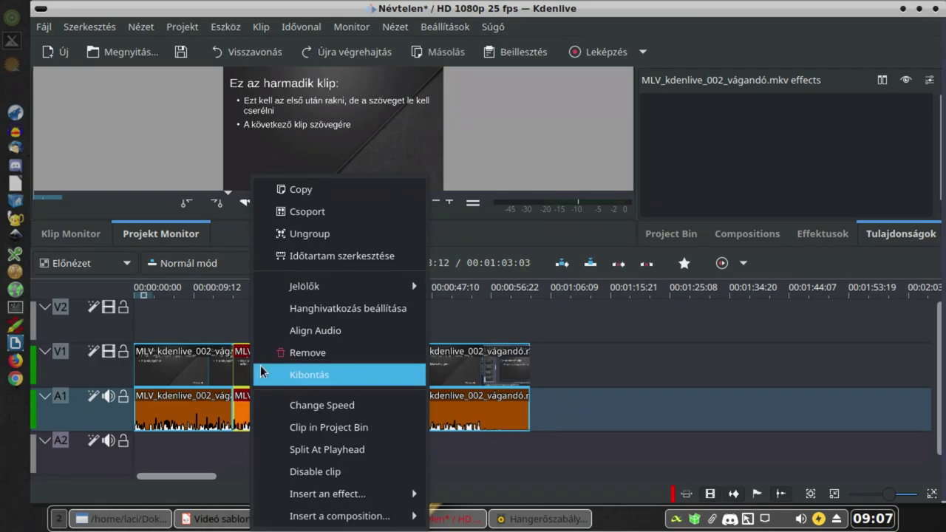
left_click(331, 232)
left_click_drag(275, 366, 279, 330)
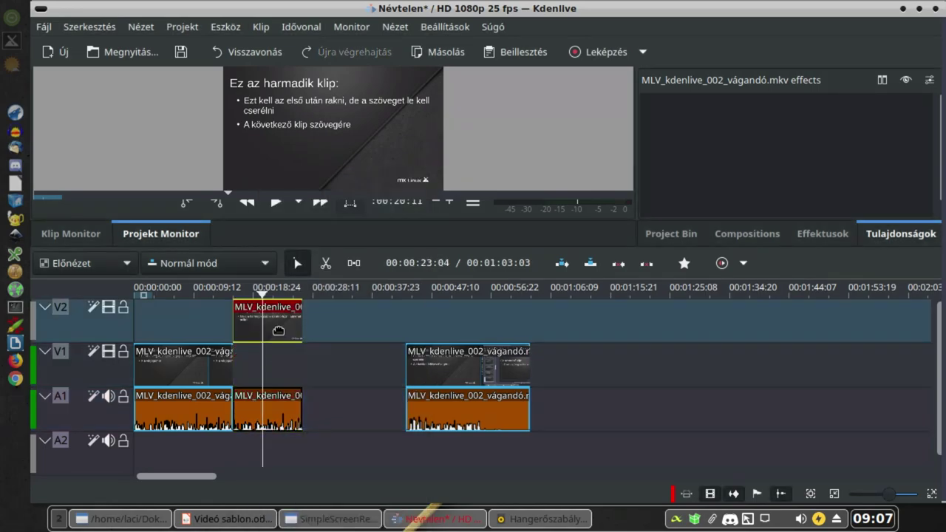
left_click_drag(264, 414, 326, 413)
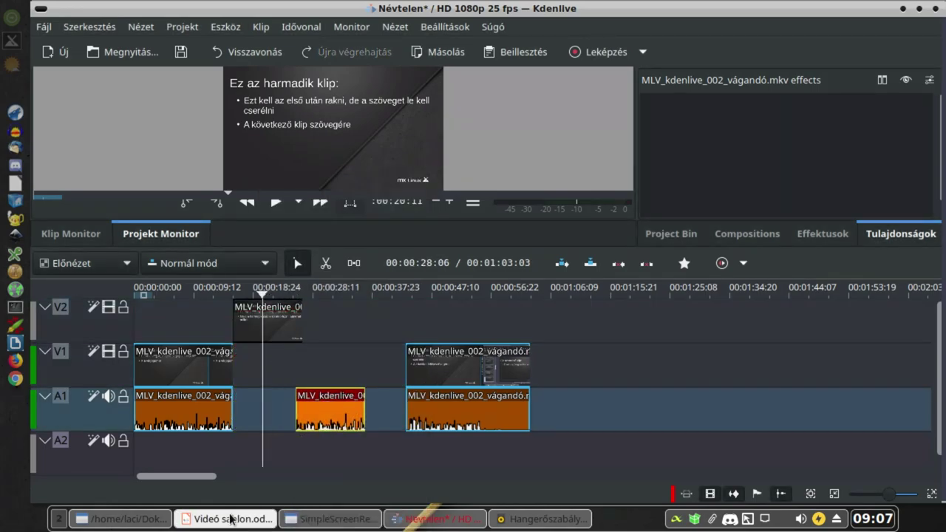
Step: Move the third-slide video back to V1 after the first section and shift its audio to about 00:00:24 on A1
left_click(281, 337)
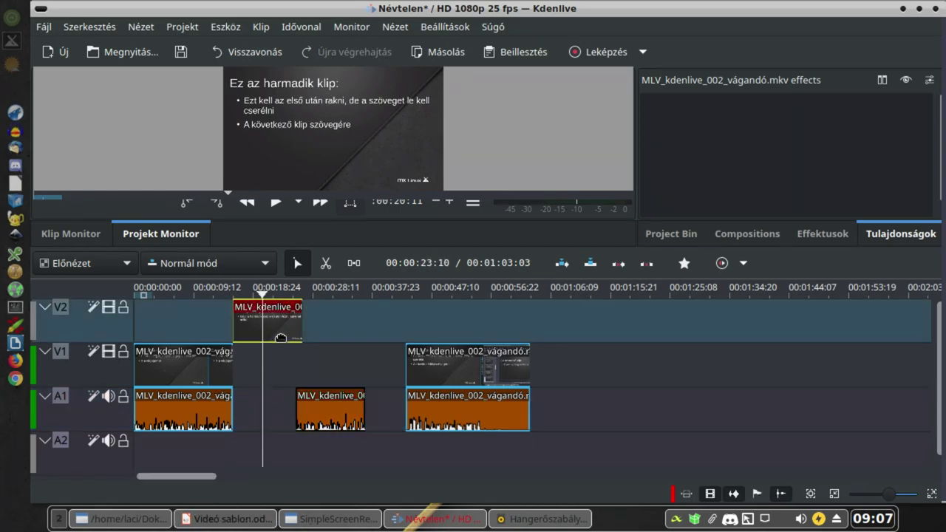
left_click_drag(281, 338, 279, 364)
mouse_move(324, 422)
left_mouse_down()
mouse_move(366, 422)
mouse_move(292, 423)
mouse_move(326, 423)
mouse_move(315, 422)
left_mouse_up()
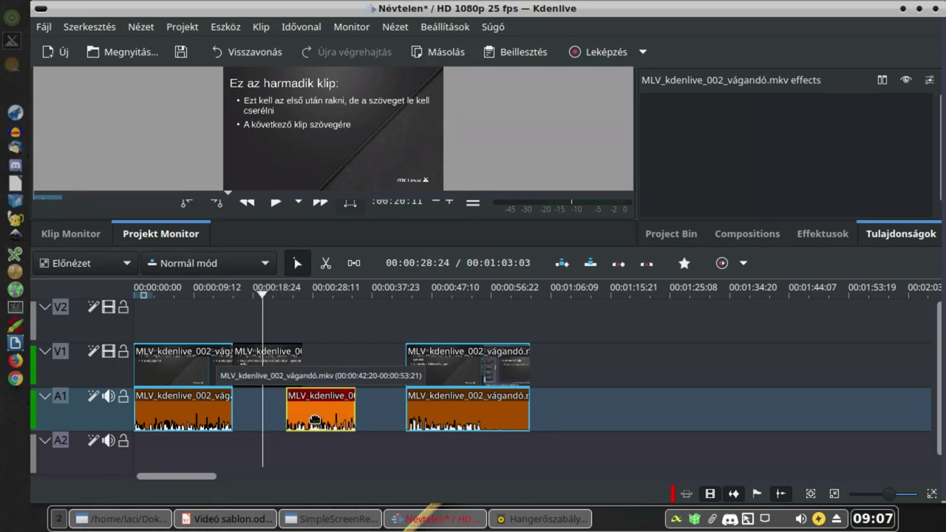
left_click_drag(314, 422, 299, 421)
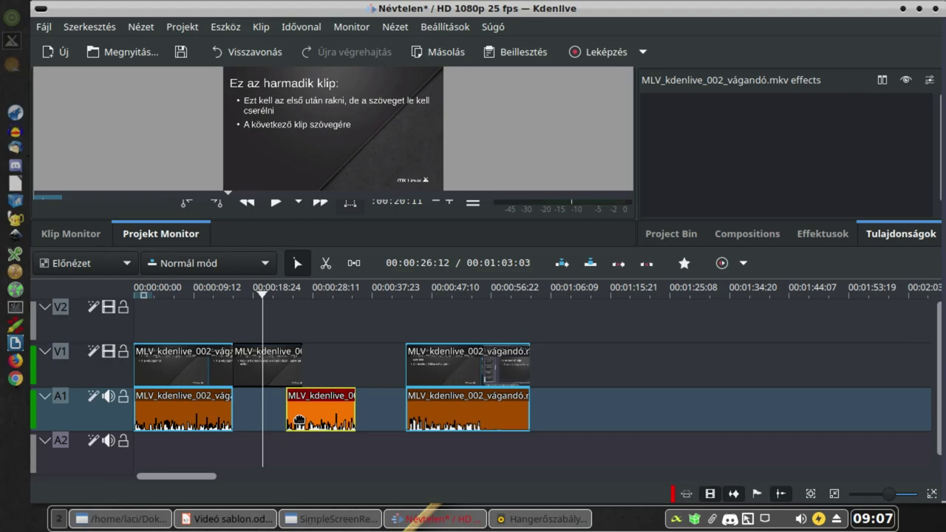
Step: Delete the third-slide section's audio from A1, and ungroup the last section to delete its video from V1
key("Delete")
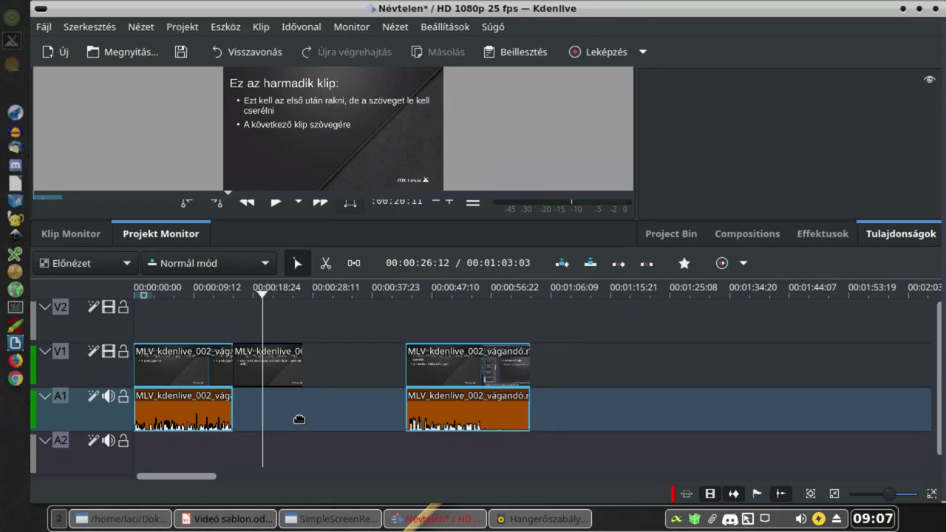
right_click(482, 375)
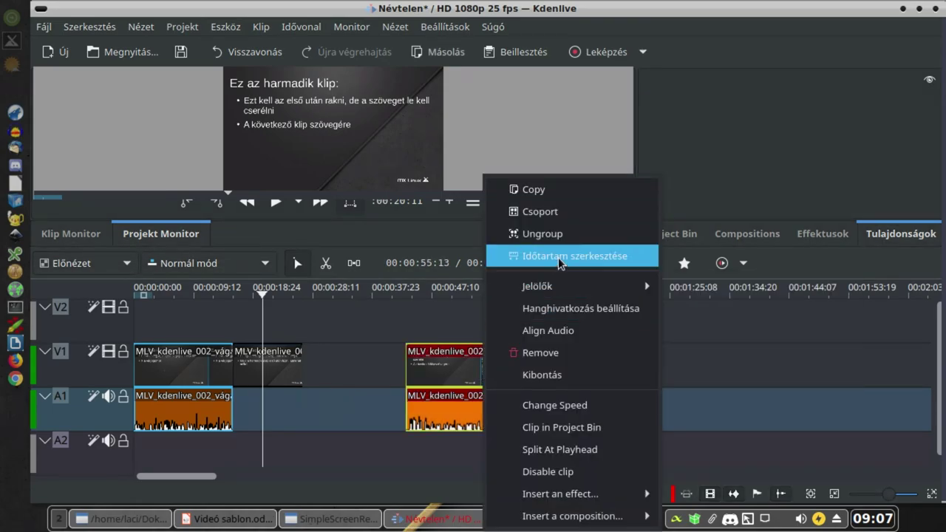
left_click(543, 233)
left_click(434, 405)
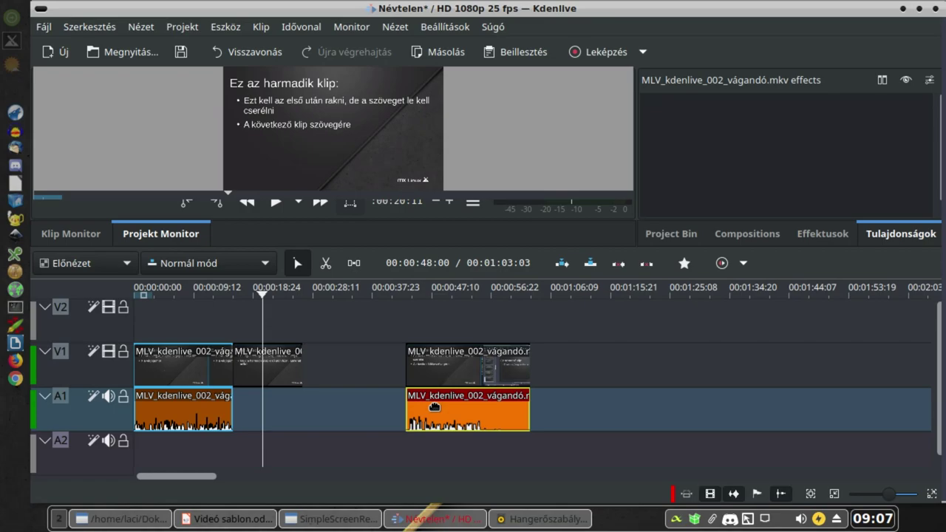
left_click(493, 365)
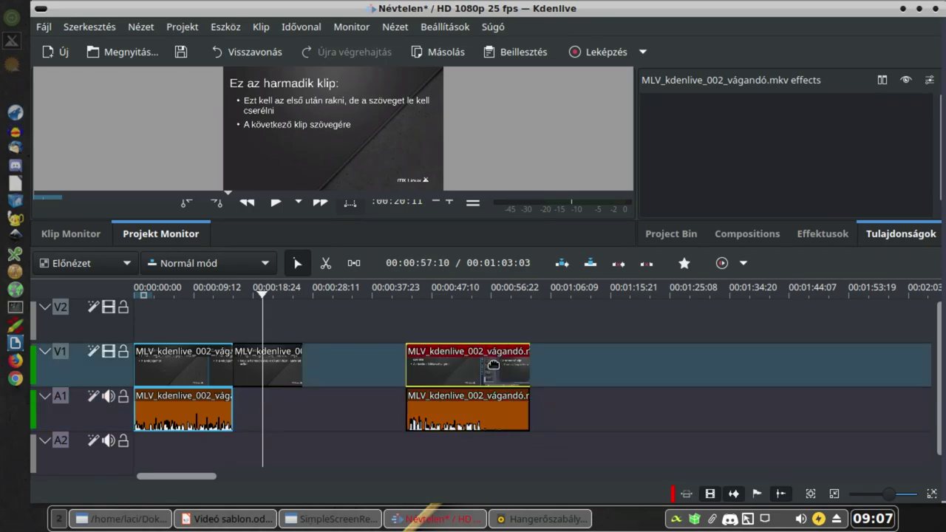
key("Delete")
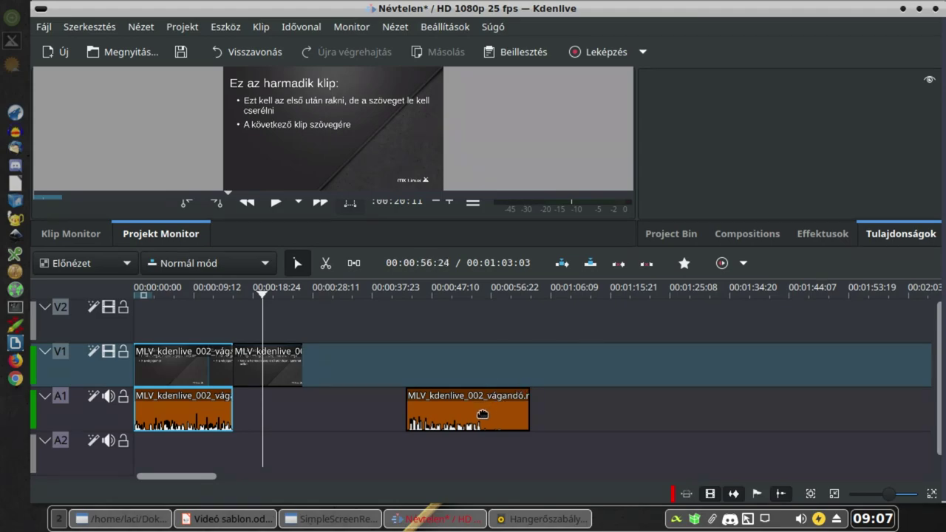
Step: Move the last section's remaining audio on A1 so it starts directly after the first section's audio
left_click_drag(479, 414, 286, 414)
scroll(379, 412, "up", 2)
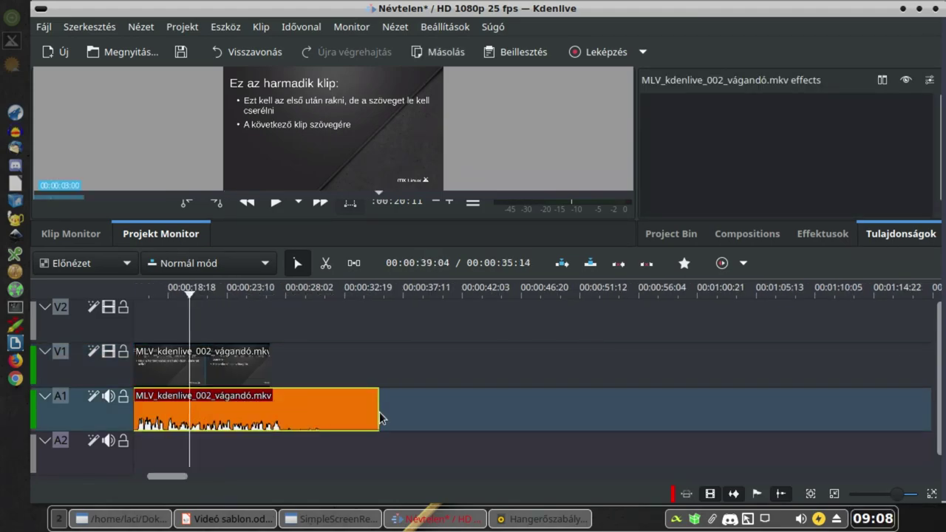
scroll(379, 412, "up", 2)
scroll(338, 310, "up", 5)
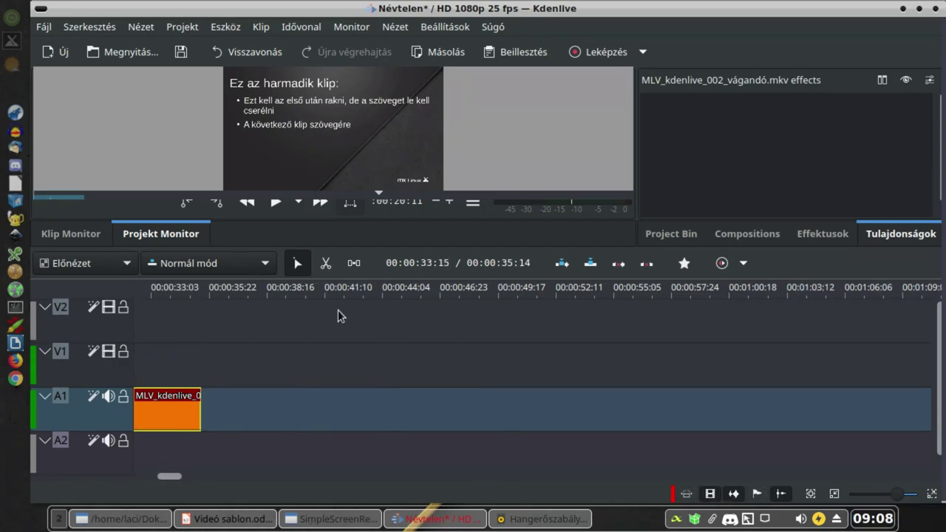
scroll(335, 308, "up", 3)
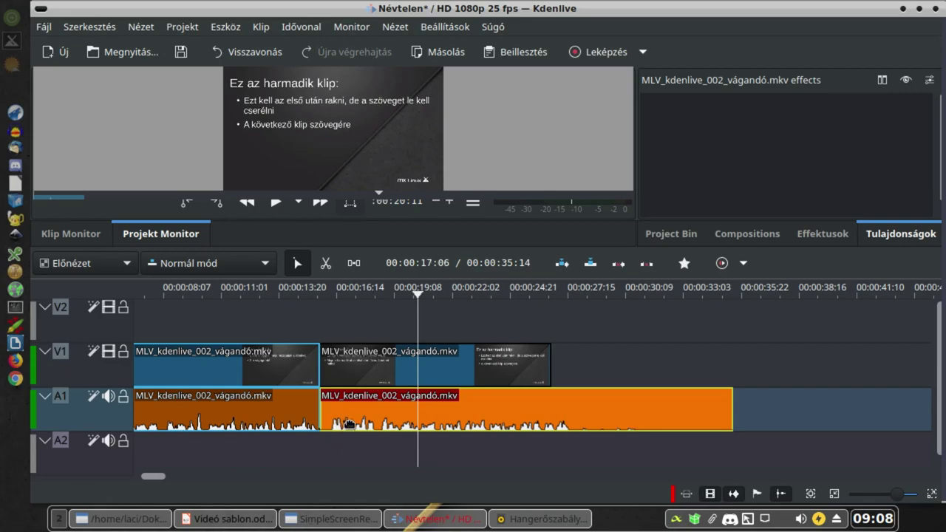
Step: Cut the moved audio where its speech begins at about 00:00:16:08 and delete the silent lead-in
scroll(348, 423, "up", 4, "ctrl")
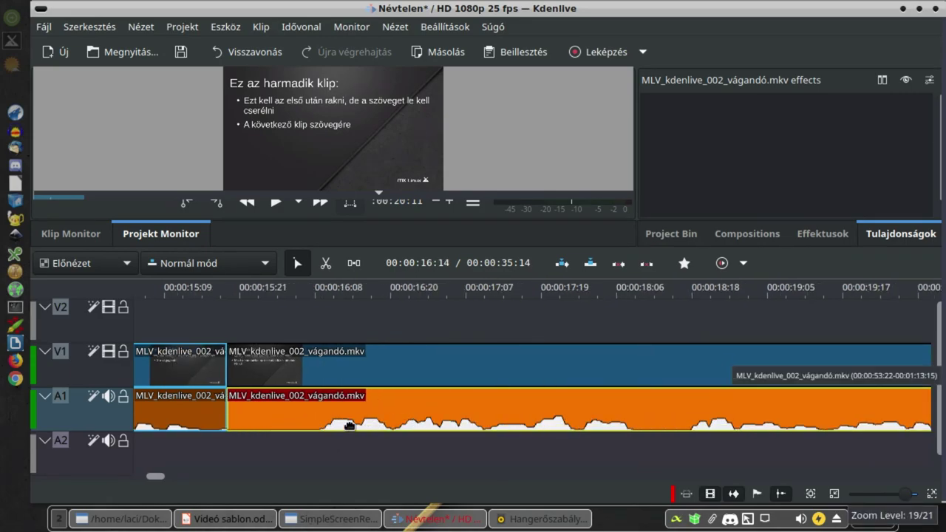
scroll(362, 413, "up", 1, "ctrl")
scroll(361, 412, "right", 3)
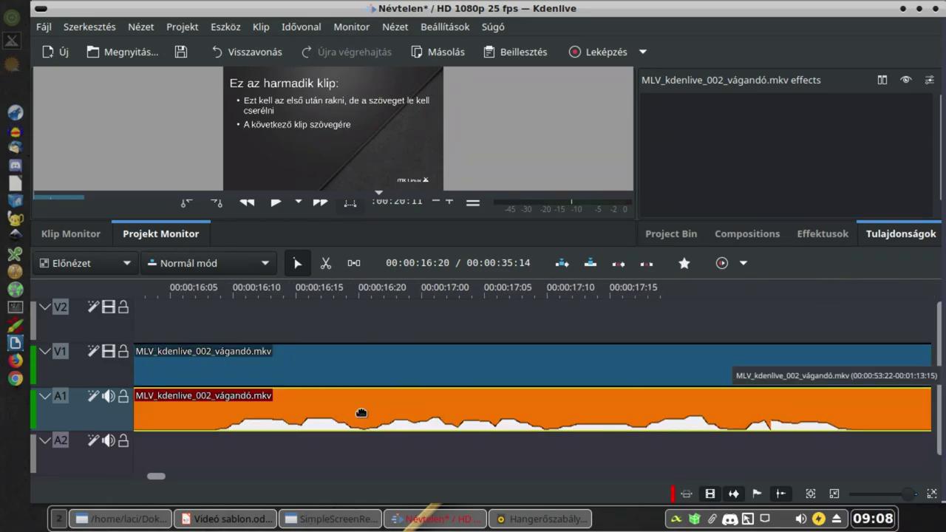
scroll(200, 457, "left", 3)
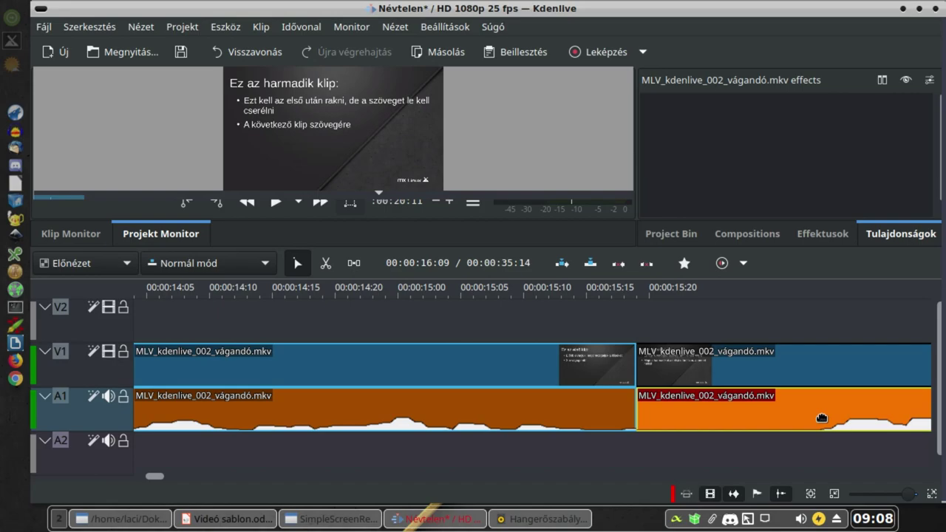
left_click(322, 264)
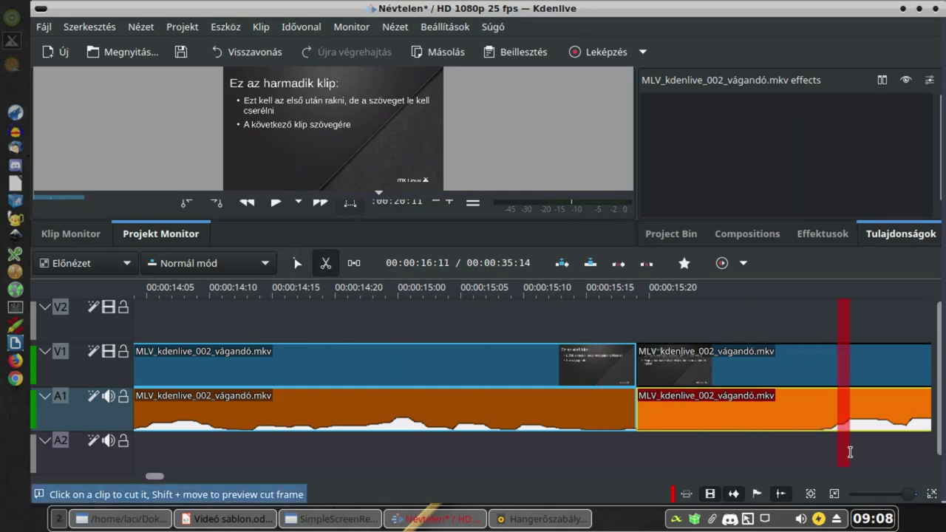
left_click(813, 419)
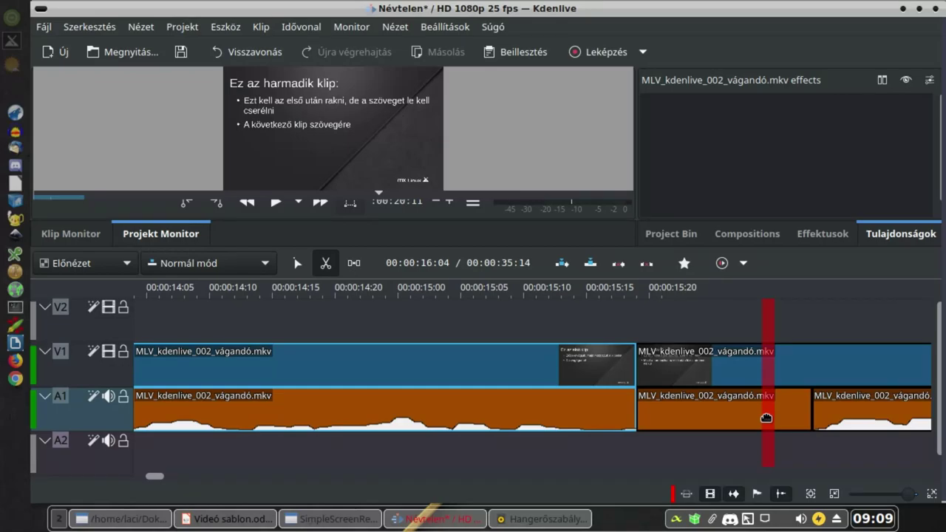
left_click(297, 263)
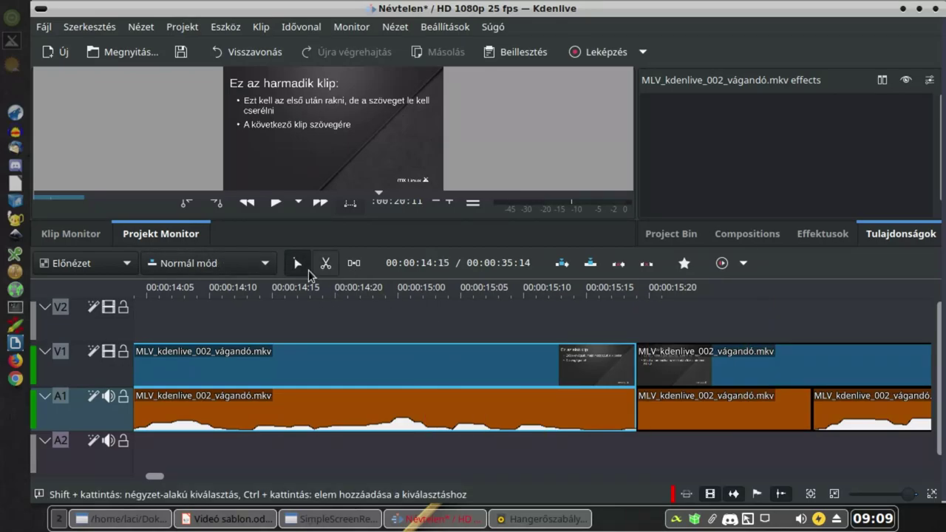
left_click(681, 412)
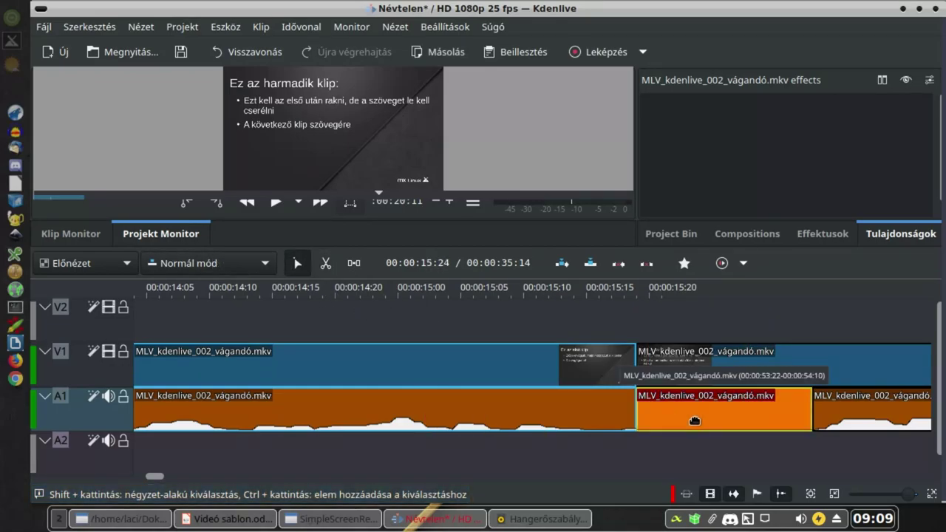
key("Delete")
Step: Close the gap on A1 by moving the trimmed audio against the end of the first section's audio
left_click_drag(848, 417, 663, 415)
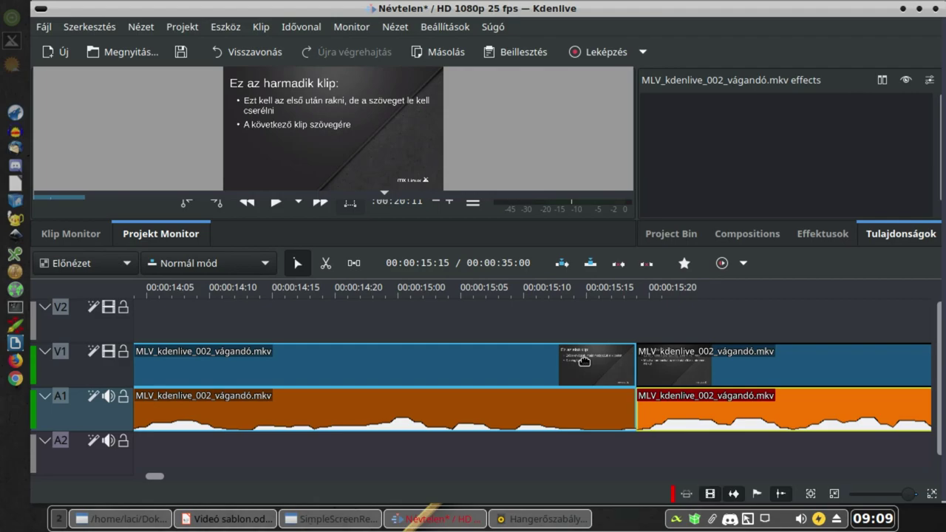
scroll(503, 406, "down", 1)
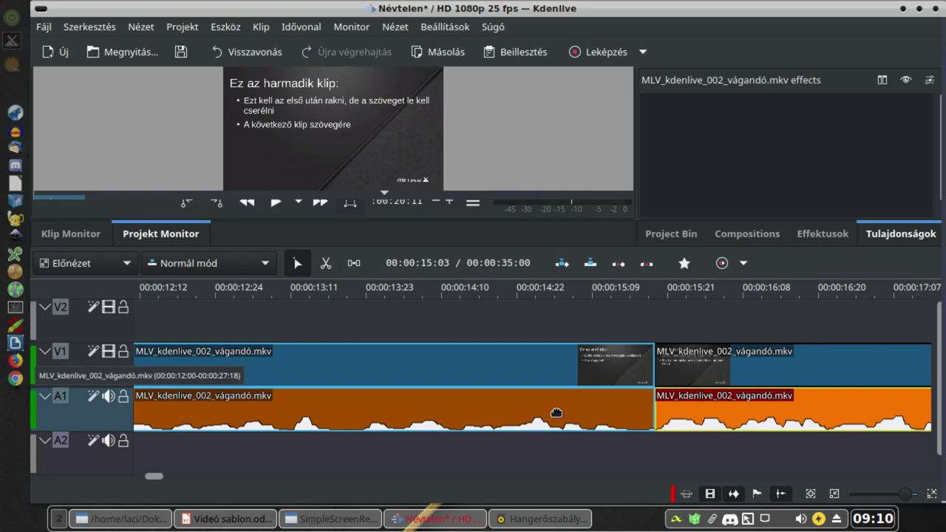
left_click_drag(669, 366, 649, 361)
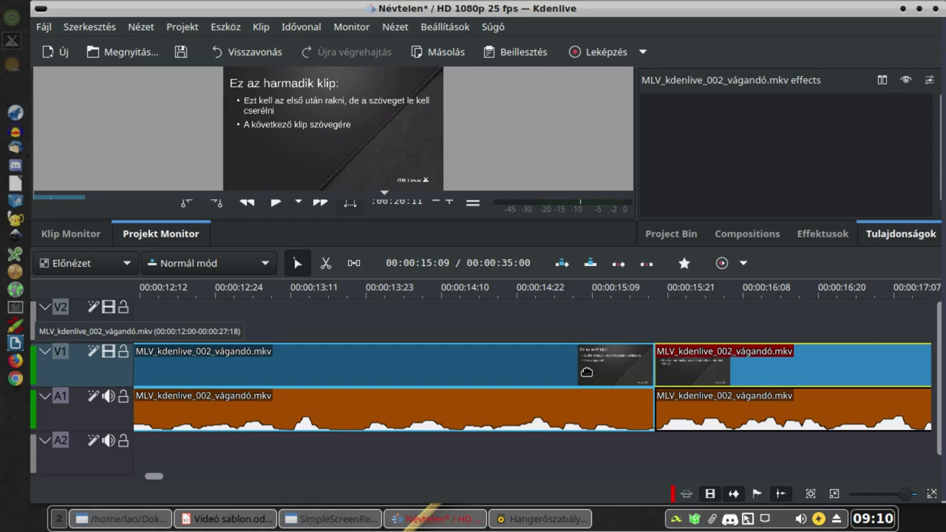
left_click(714, 405)
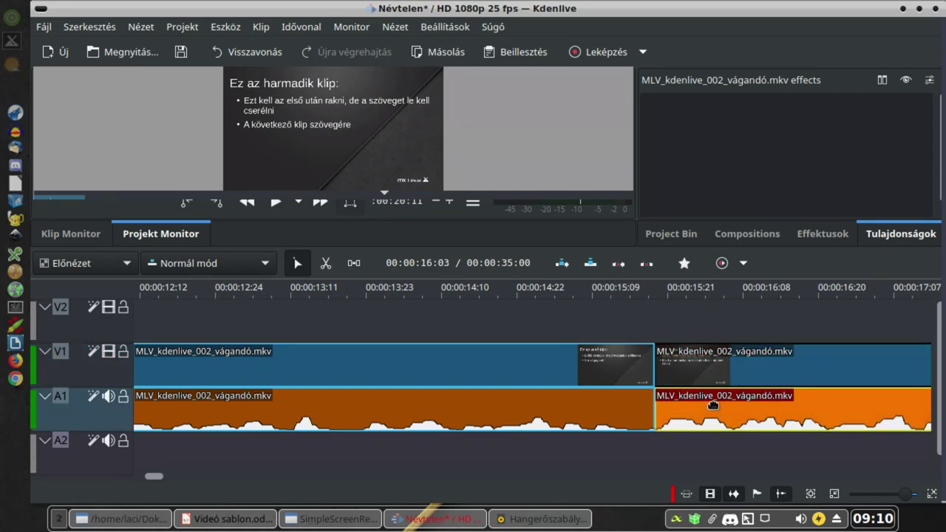
Step: Cut the second audio section on A1 where the speech ends, at about 00:00:27:05, and delete the silent tail
scroll(545, 398, "down", 5)
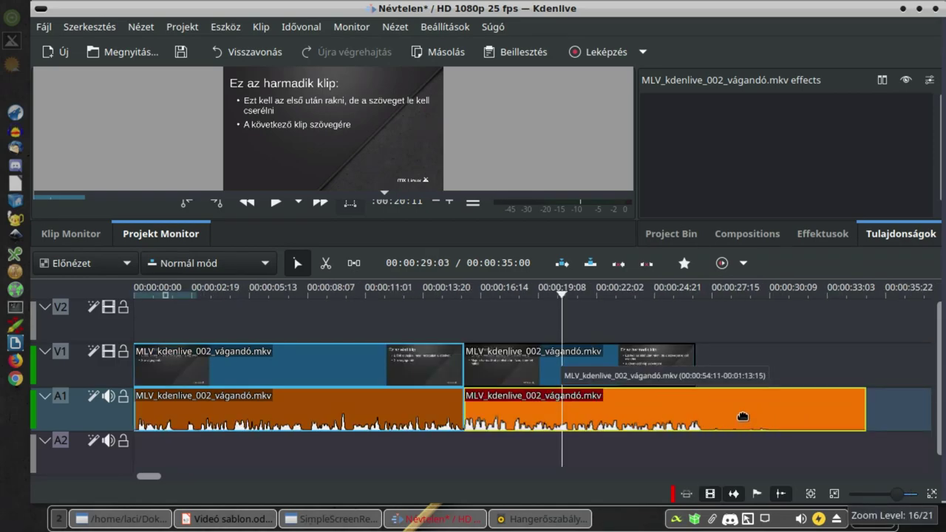
left_click(673, 363)
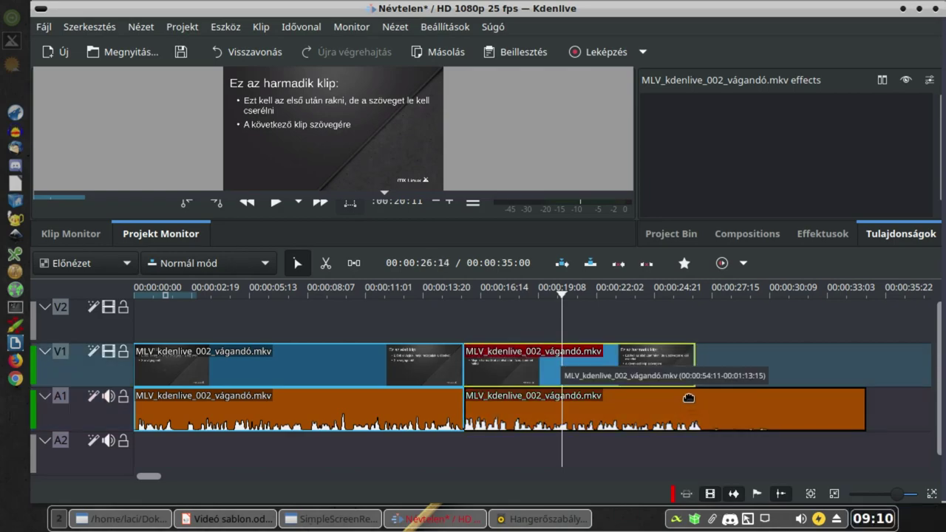
left_click(692, 291)
left_click_drag(691, 290, 710, 290)
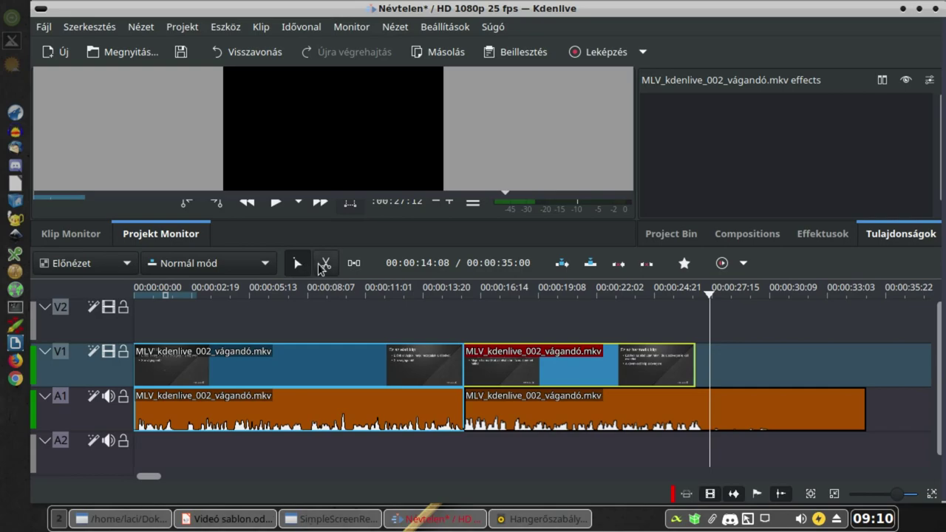
left_click(325, 263)
left_click(702, 410)
left_click(298, 263)
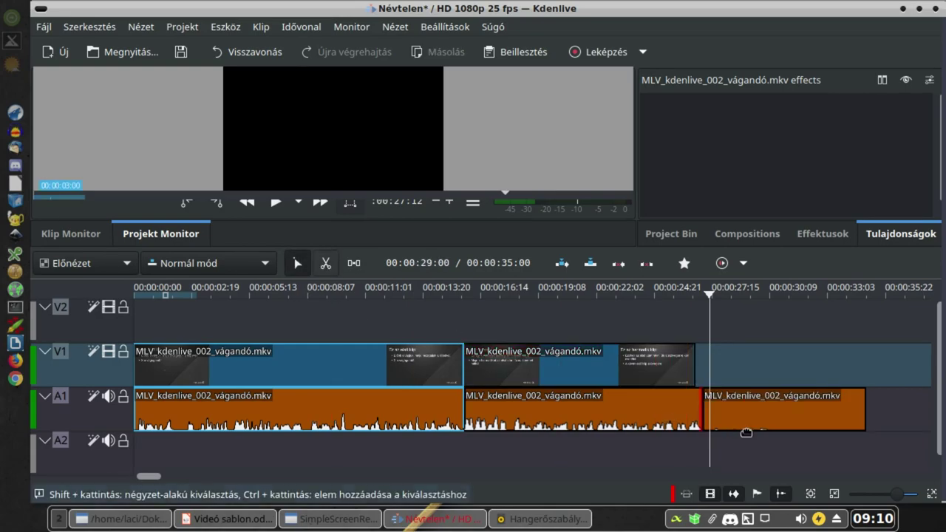
left_click(760, 418)
key("Delete")
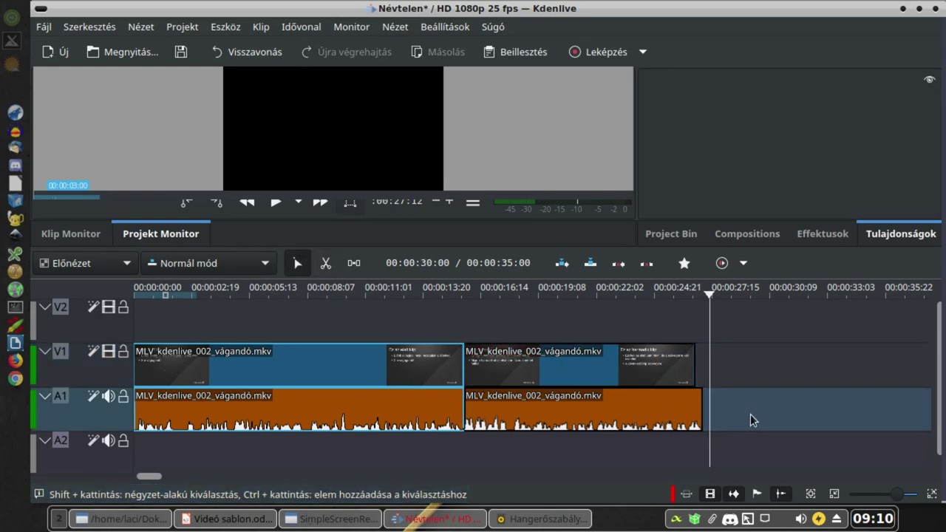
Step: Split the third-slide video on V1 at about 00:00:26:08 to separate a short end piece
scroll(751, 417, "up", 4)
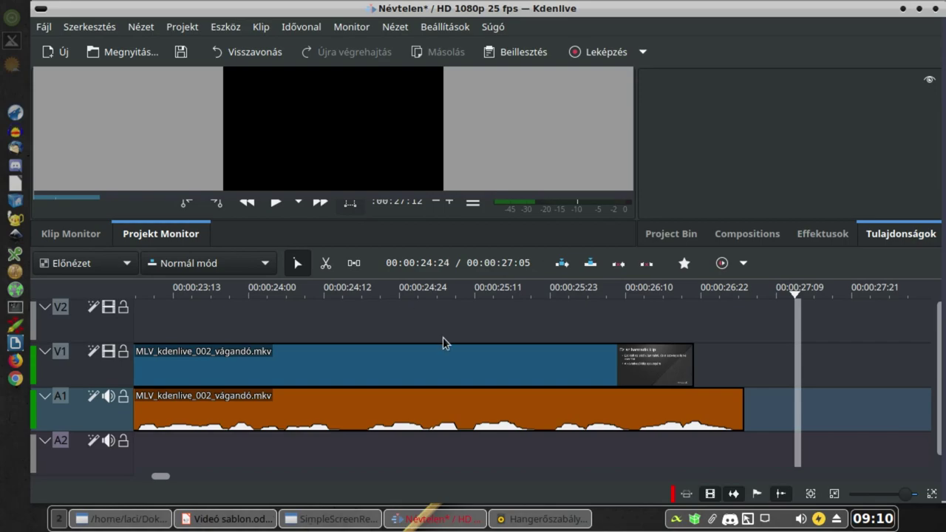
left_click(497, 292)
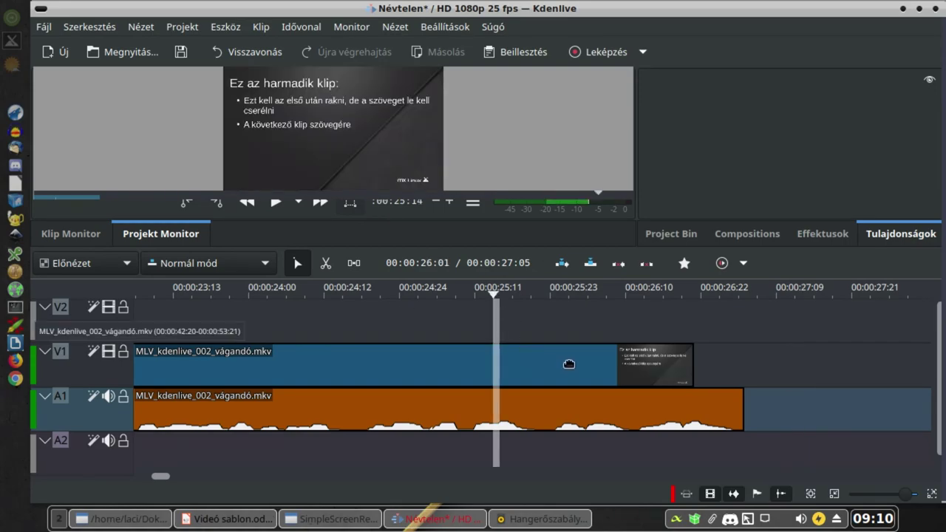
left_click(326, 264)
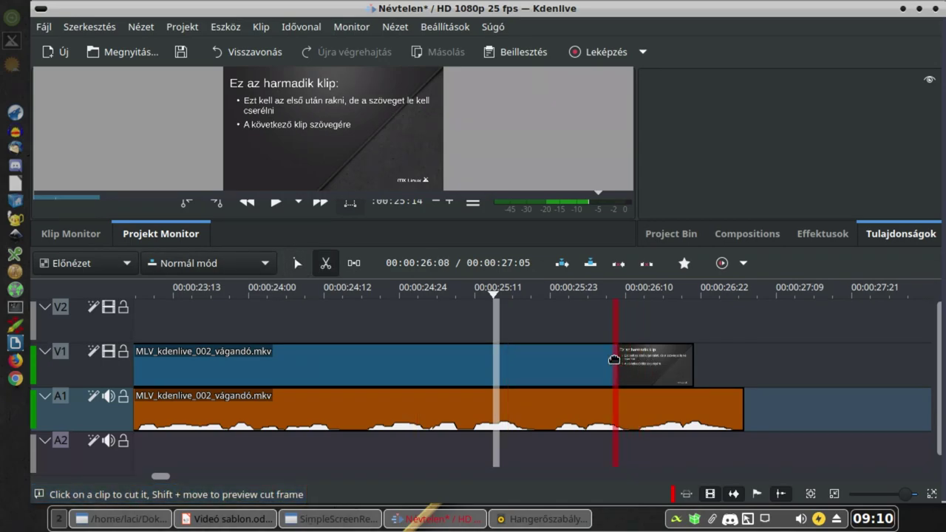
left_click(615, 360)
left_click(298, 263)
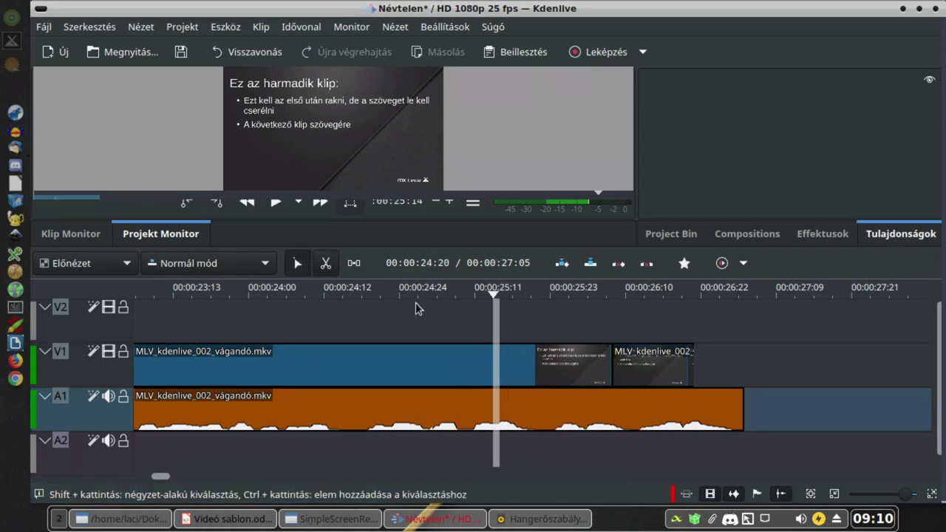
Step: Paste a copy of the short end piece directly after it on V1 to extend the video past the audio's end, and preview it
left_click(645, 368)
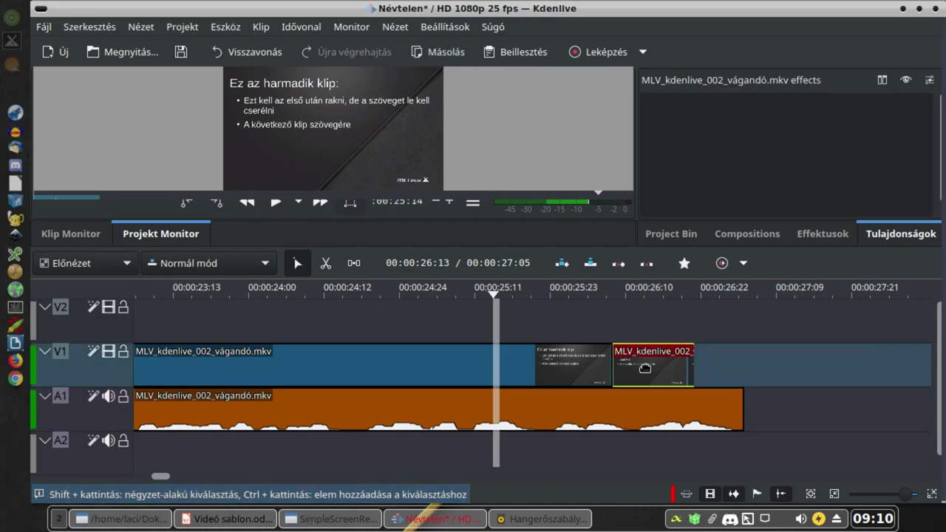
left_click(742, 376)
key("ctrl+v")
left_click(780, 369)
left_click_drag(780, 370, 745, 367)
left_click(669, 292)
key("space")
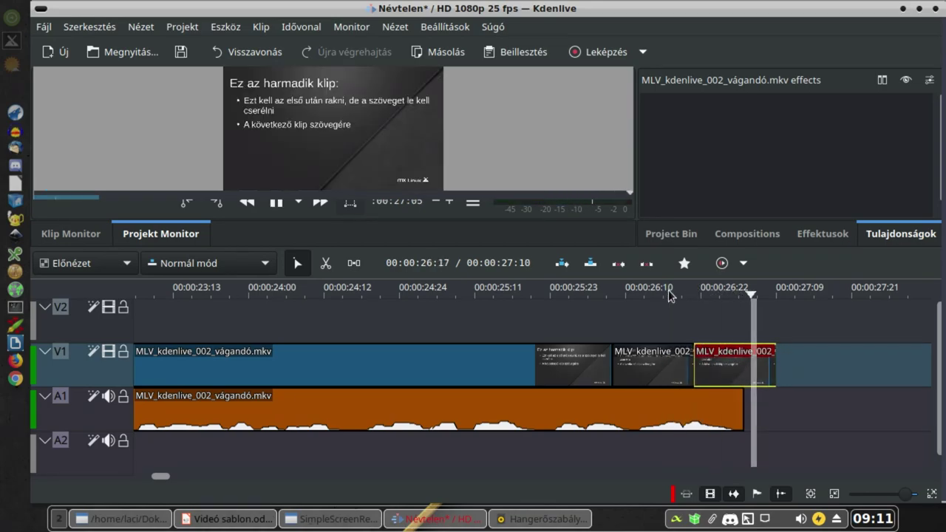
Step: Cut the pasted video piece near the audio's end at about 00:00:27 and delete the excess, and undo this trim
left_click(324, 265)
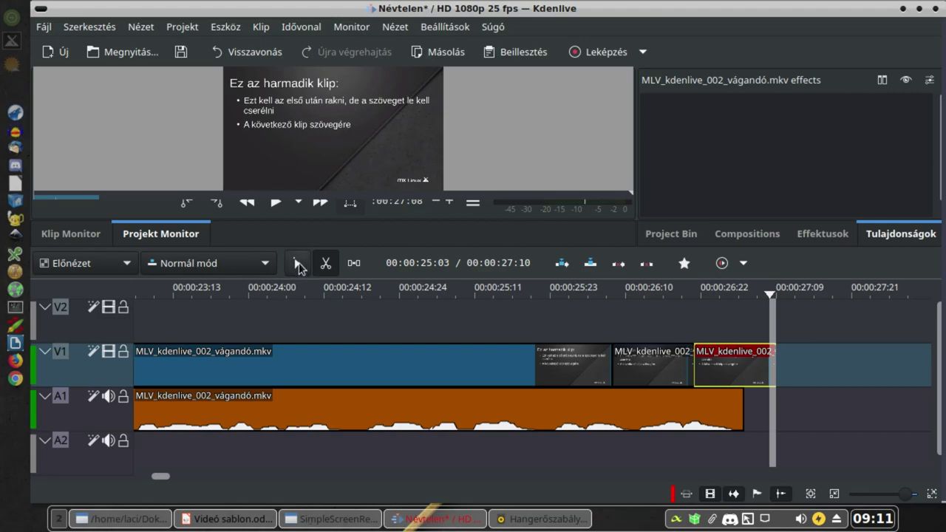
left_click(740, 364)
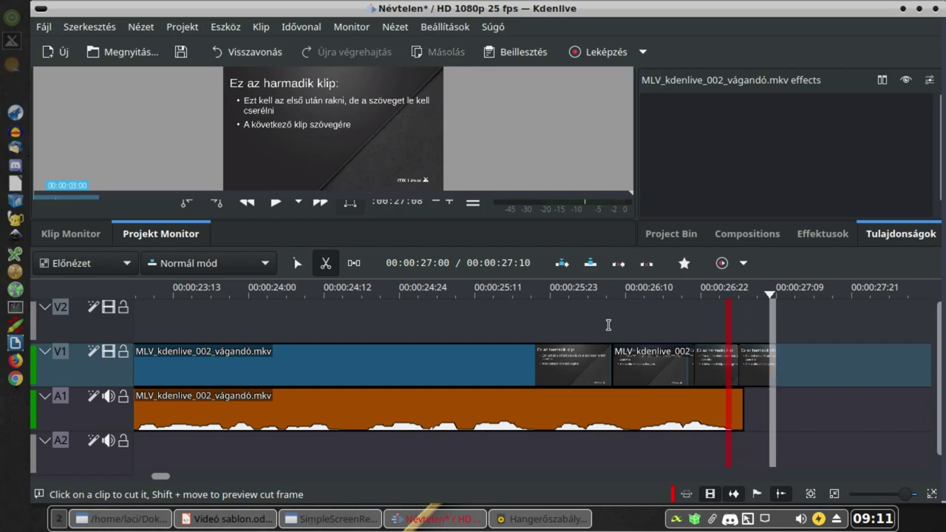
left_click(297, 263)
left_click(758, 370)
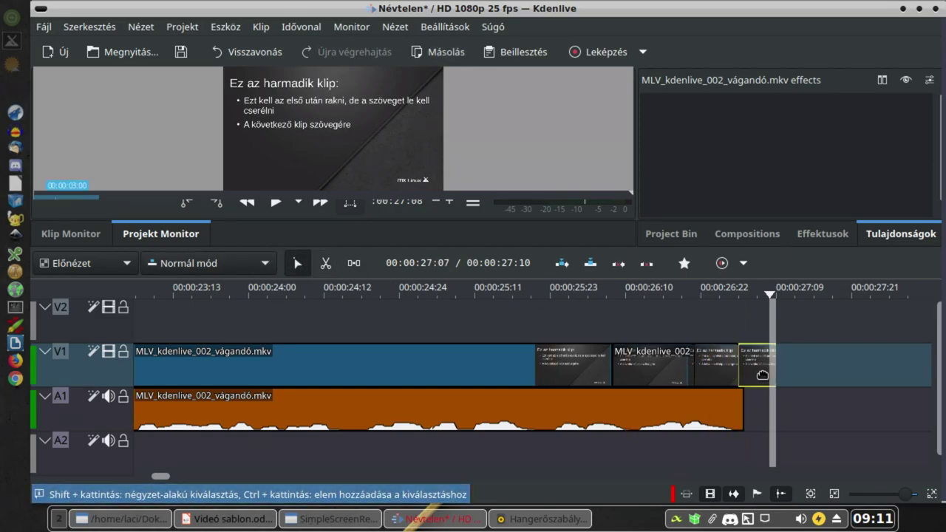
key("Delete")
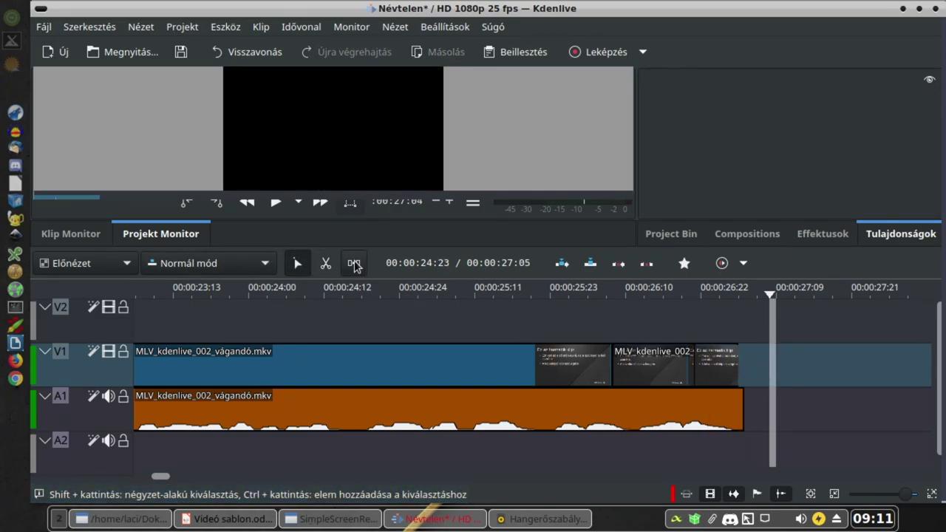
key("ctrl+z")
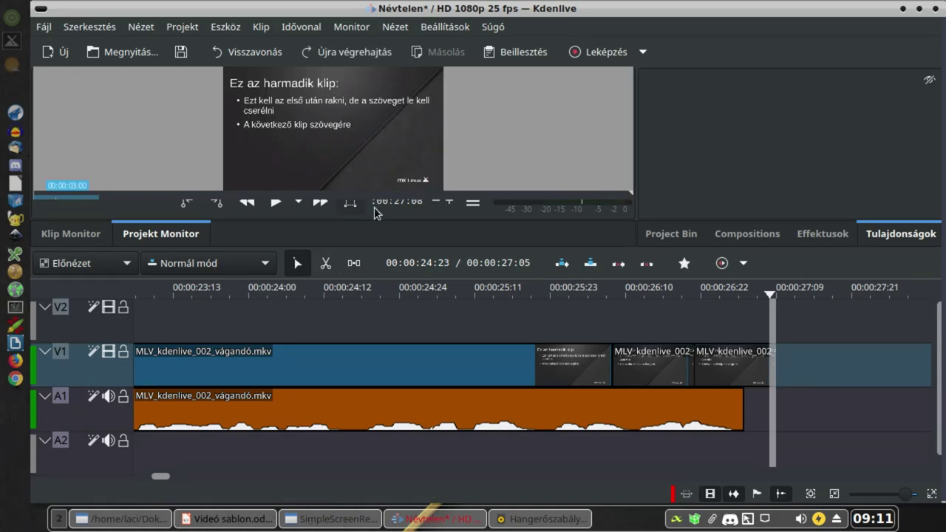
Step: Cut the pasted video piece on V1 at the audio's end, at about 00:00:27:05, and delete the excess
key("x")
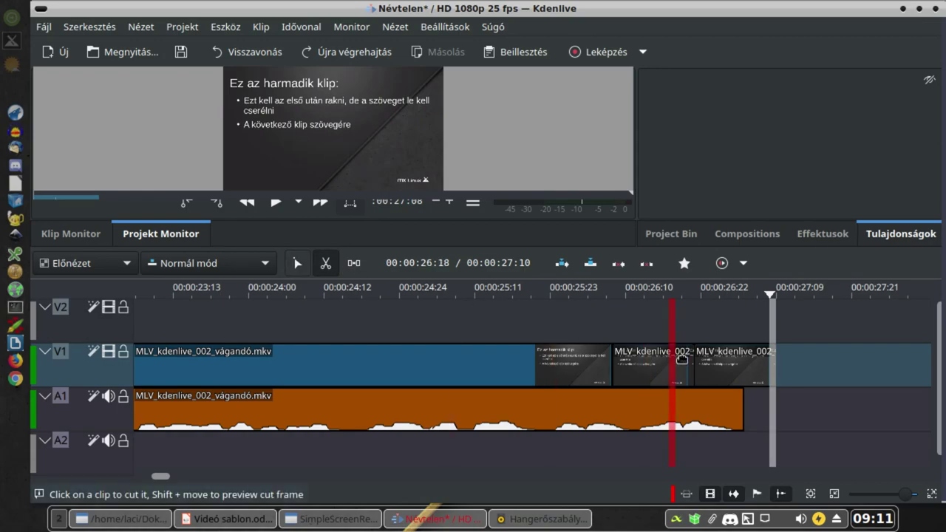
left_click(747, 362)
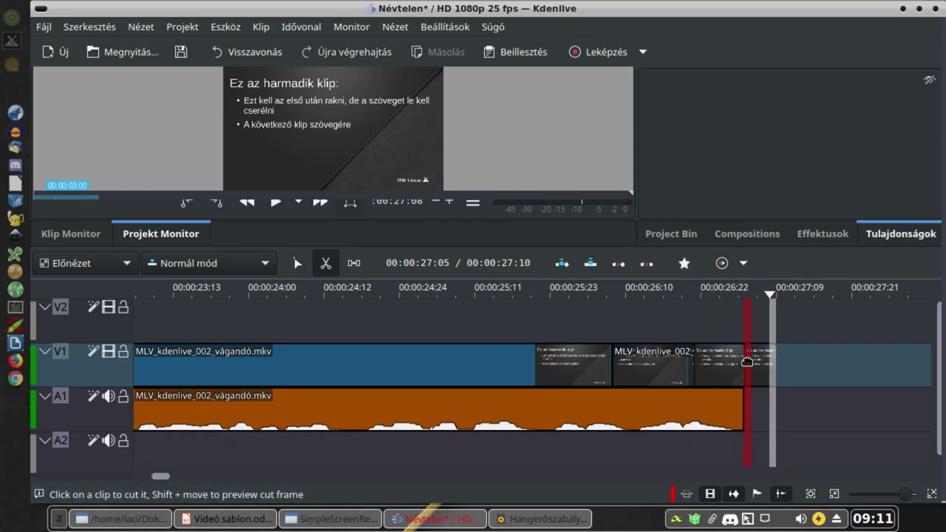
left_click(297, 263)
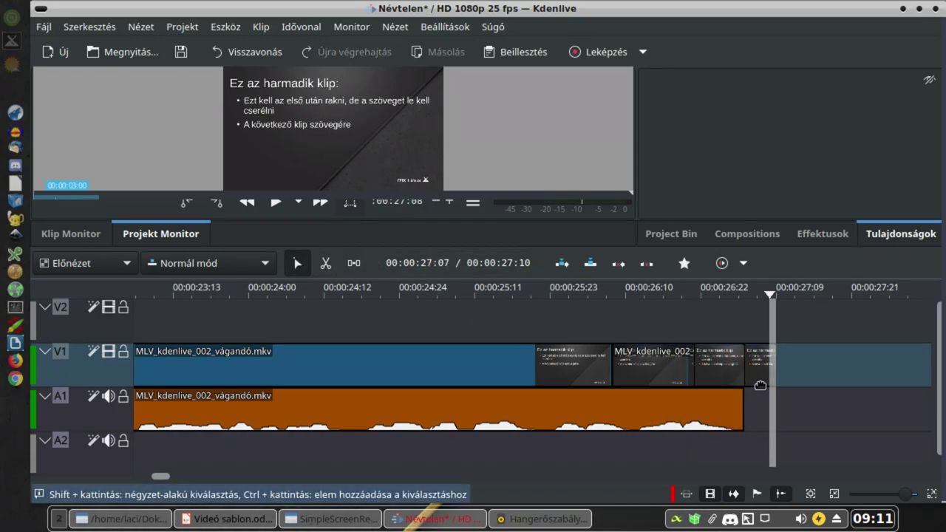
left_click(760, 380)
key("Delete")
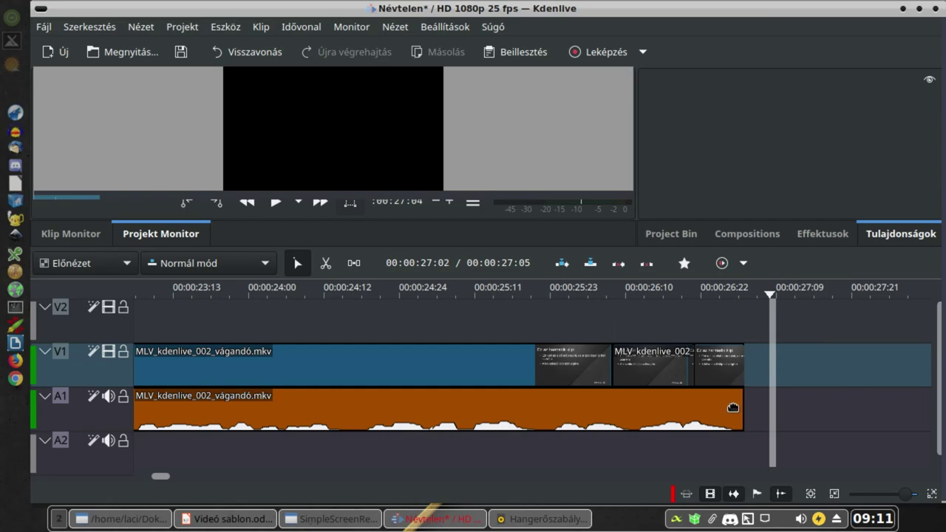
Step: Delete the remaining part of the pasted video piece from the end of V1
left_click(738, 371)
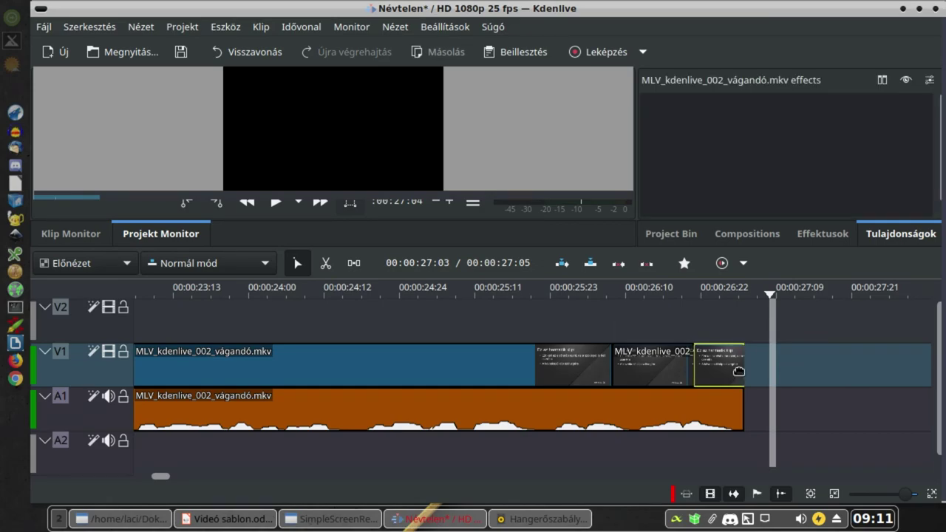
key("Delete")
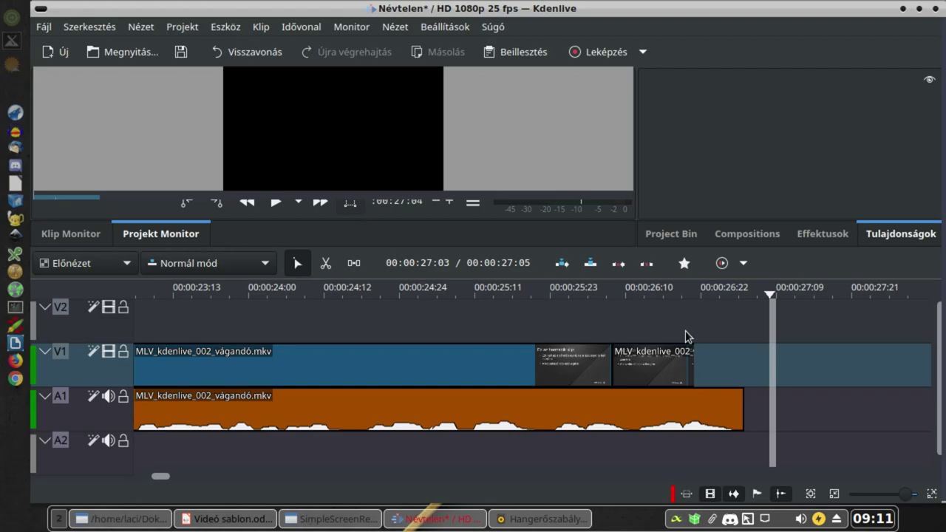
Step: Cut the silent pause at about 00:00:17:23 out of the A1 audio and move the following section up to close the gap
scroll(397, 455, "down", 1, "ctrl")
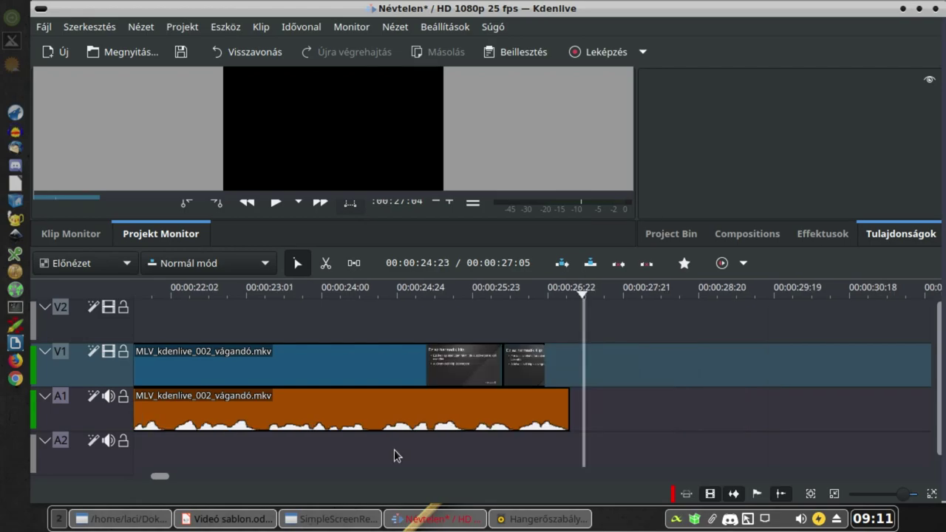
left_click_drag(159, 476, 151, 476)
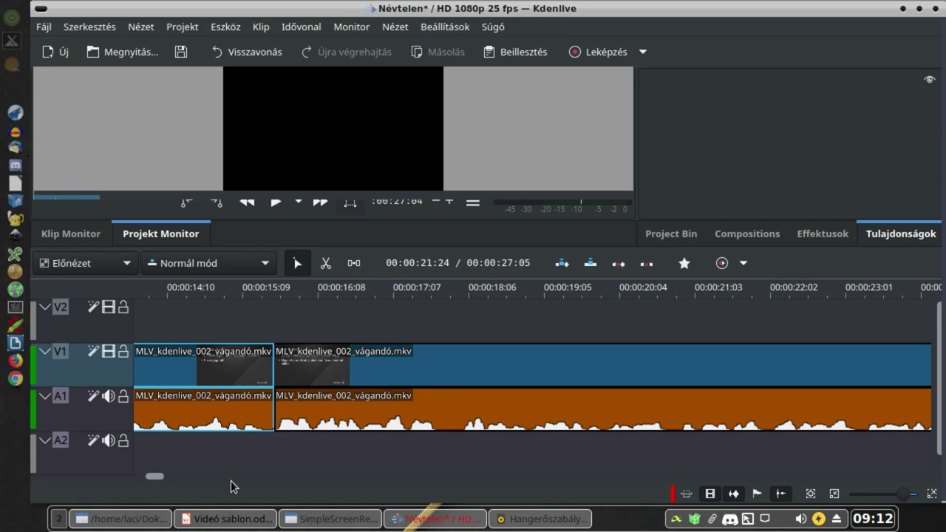
left_click(324, 264)
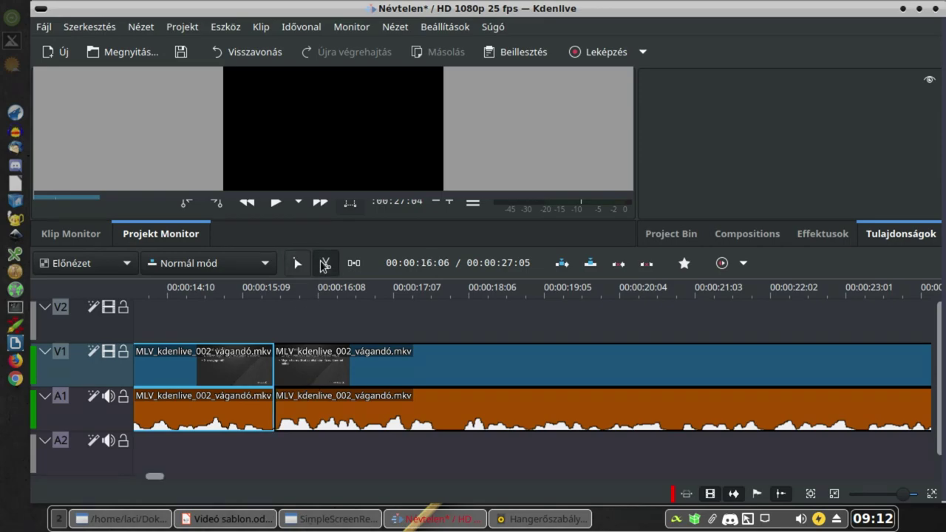
left_click(438, 424)
left_click(454, 424)
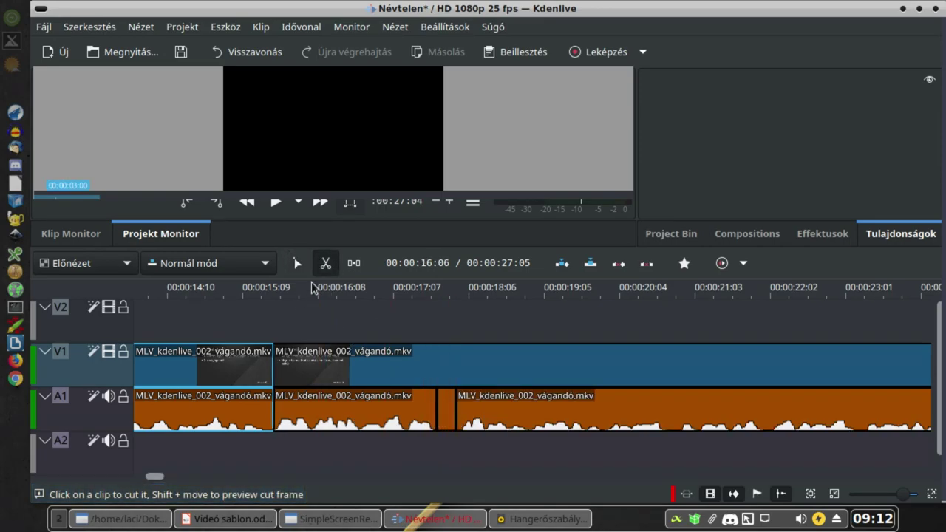
left_click(298, 266)
left_click(445, 414)
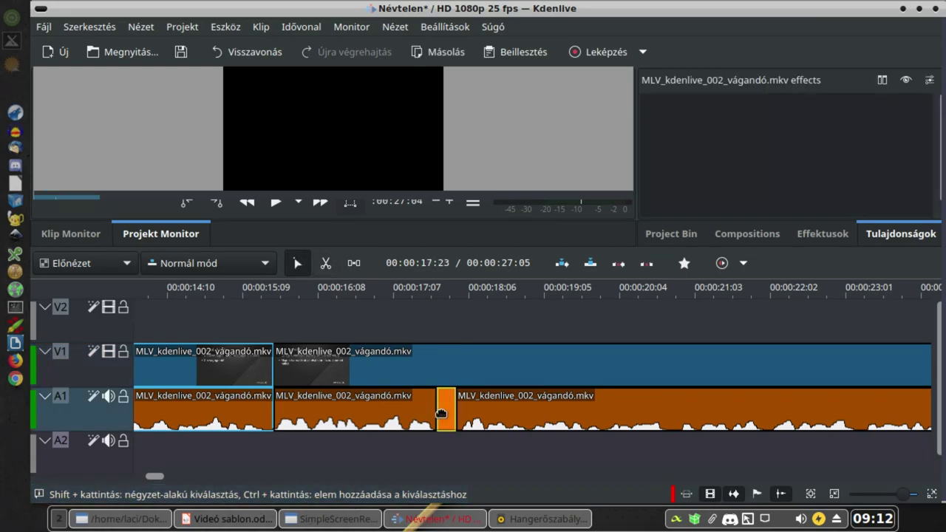
key("Delete")
left_click(550, 414)
left_click_drag(550, 414, 494, 420)
Step: Cut the short pause at about 00:00:20:14 out of the A1 audio and move the last section back against the preceding one
scroll(494, 420, "down", 2)
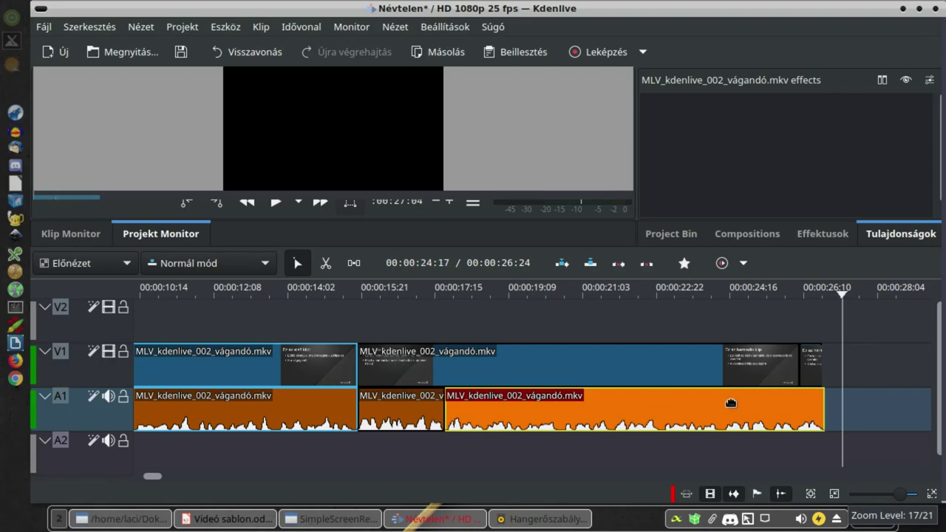
scroll(730, 403, "down", 1)
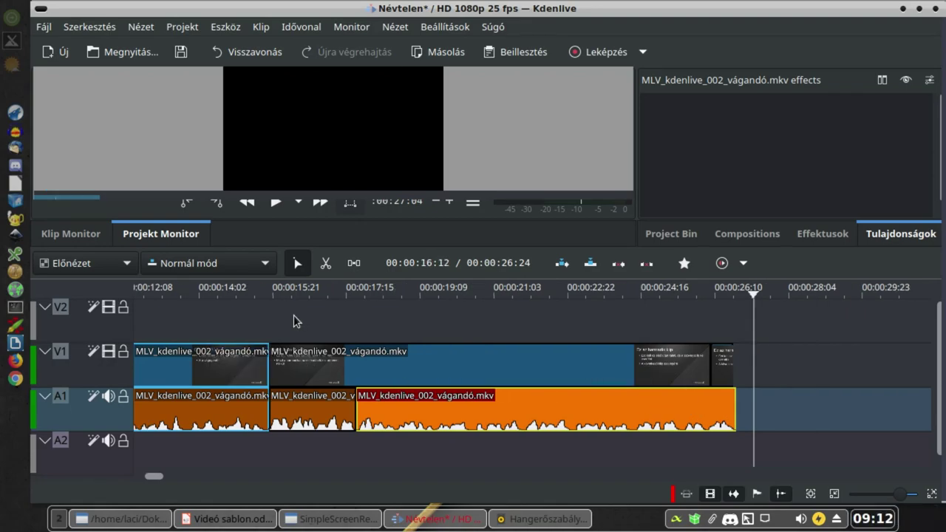
left_click(326, 264)
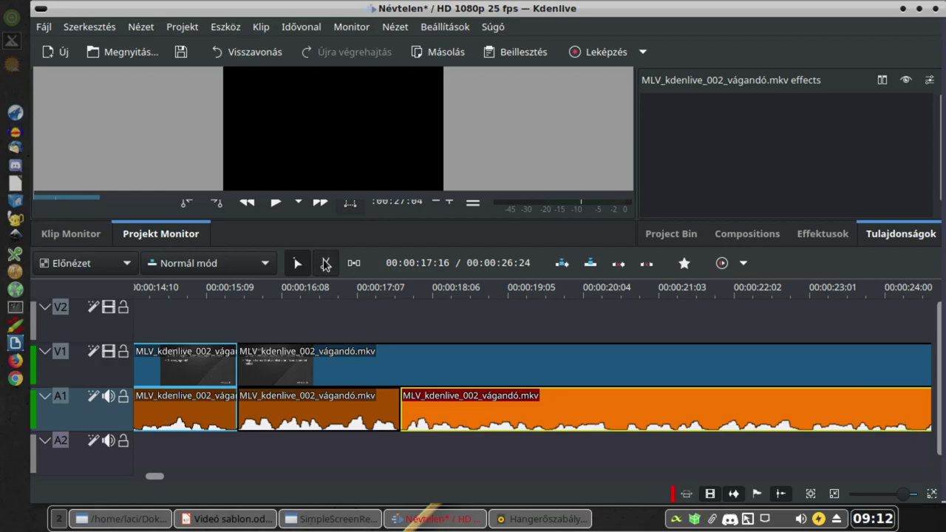
left_click(612, 398)
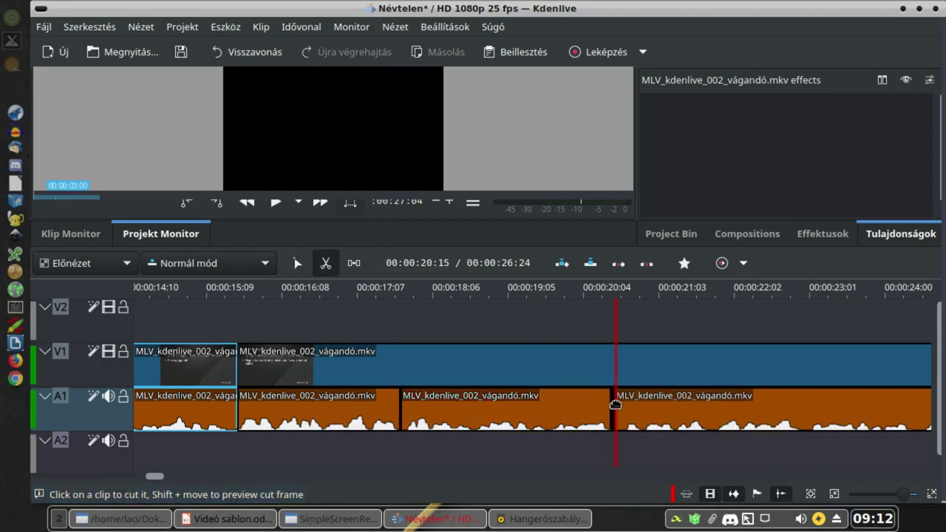
left_click(294, 264)
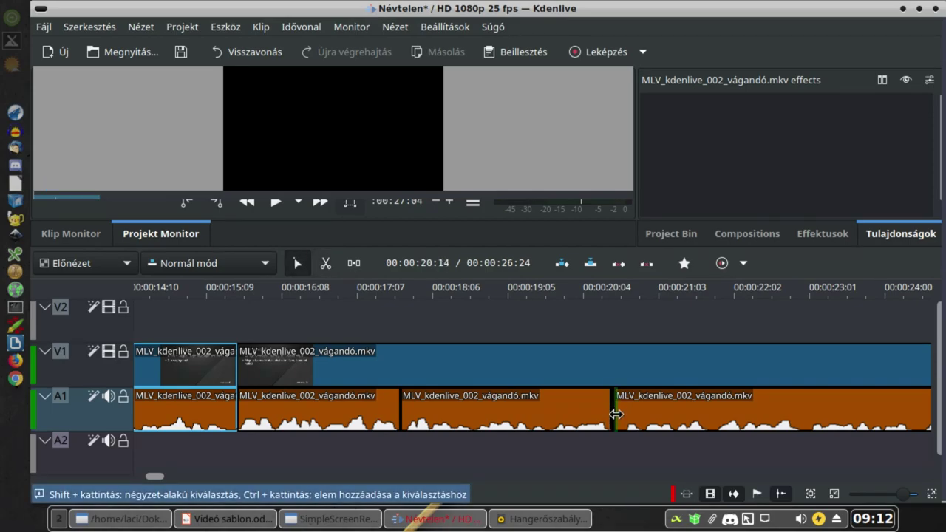
left_click(612, 412)
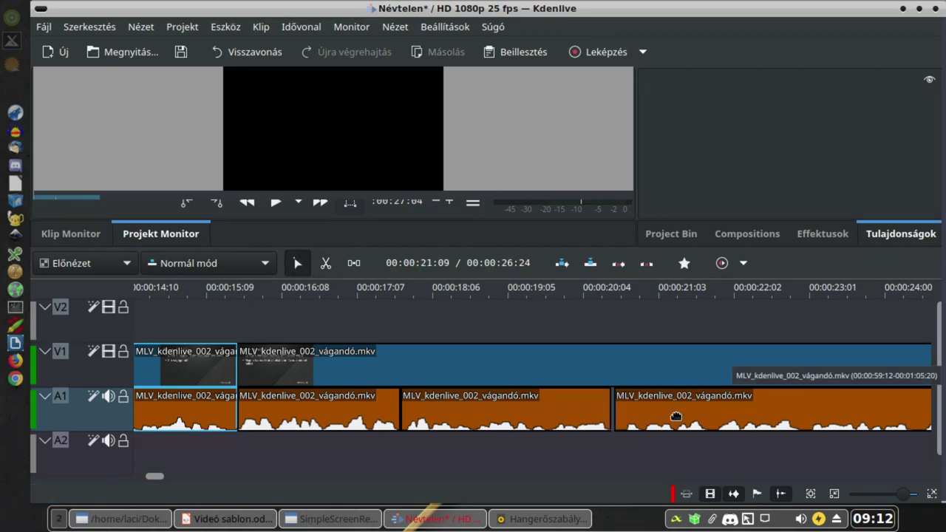
left_click(636, 414)
Step: Shift the V1 video pieces and the three A1 audio pieces after the first section about 3 seconds towards the timeline's end, opening a gap
scroll(635, 414, "down", 4)
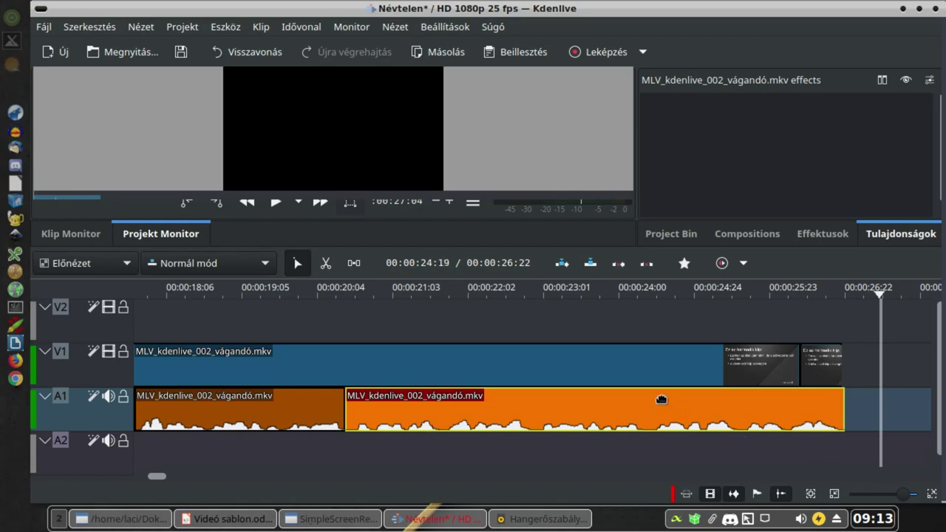
scroll(668, 393, "down", 2)
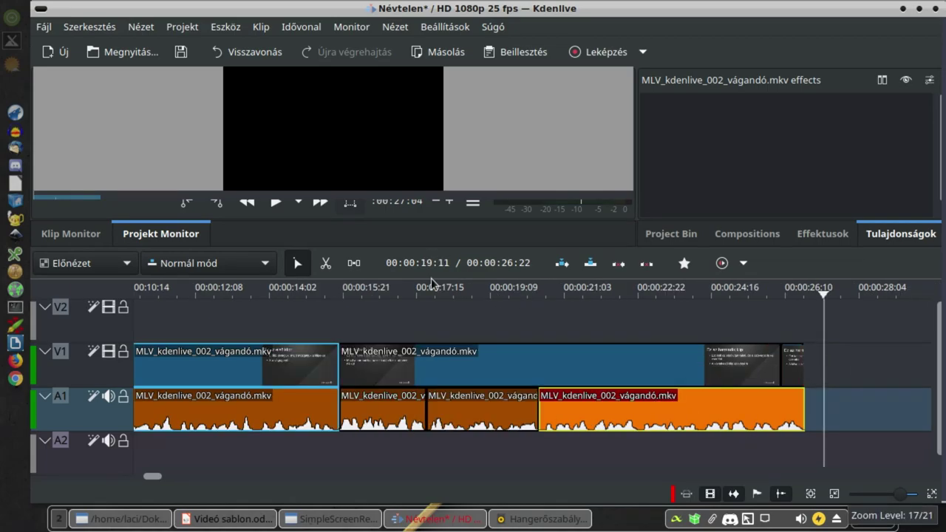
left_click(621, 358)
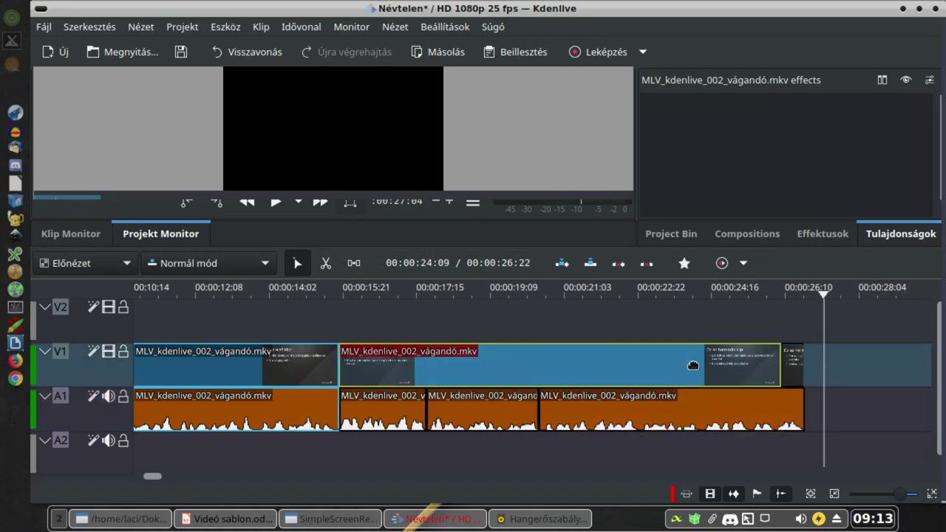
left_click_drag(788, 372, 906, 370)
left_click_drag(576, 360, 655, 360)
left_click_drag(503, 425, 614, 417)
left_click_drag(339, 409, 457, 411)
left_click_drag(250, 408, 370, 418)
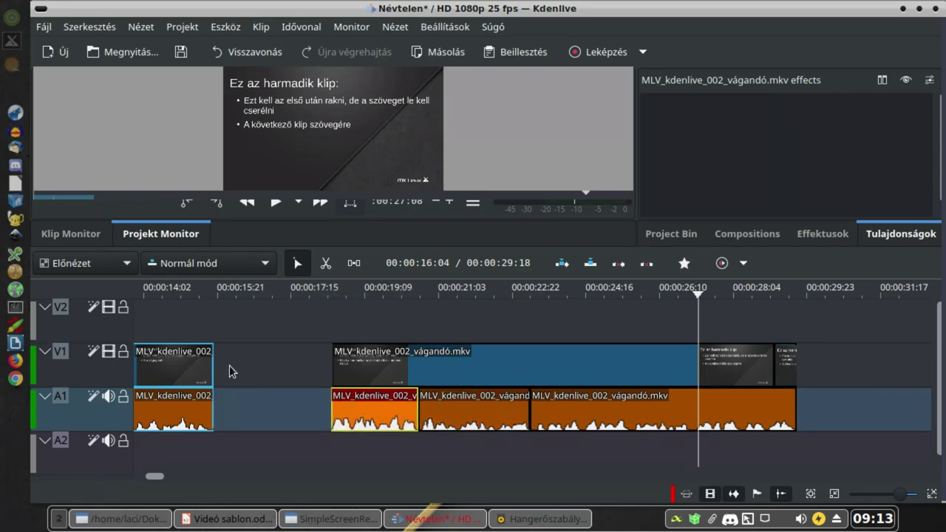
Step: Split the long third-slide video on V1 at about 00:00:24:01 and move its second part straight up to V2
left_click(325, 263)
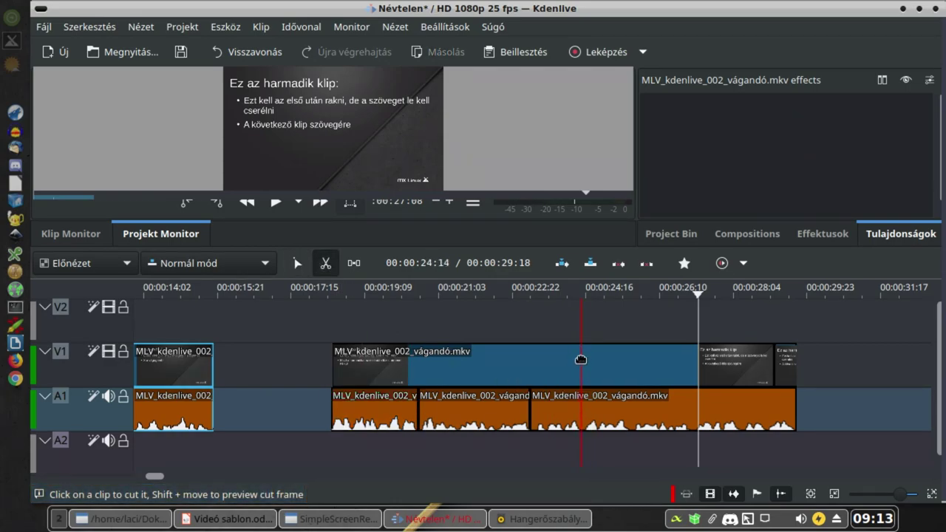
left_click(561, 360)
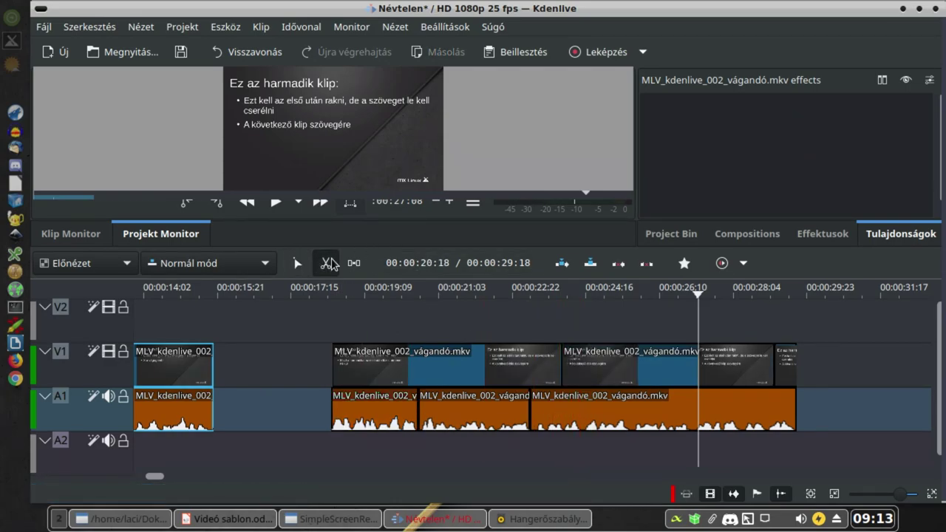
left_click(298, 263)
left_click_drag(606, 362, 608, 342)
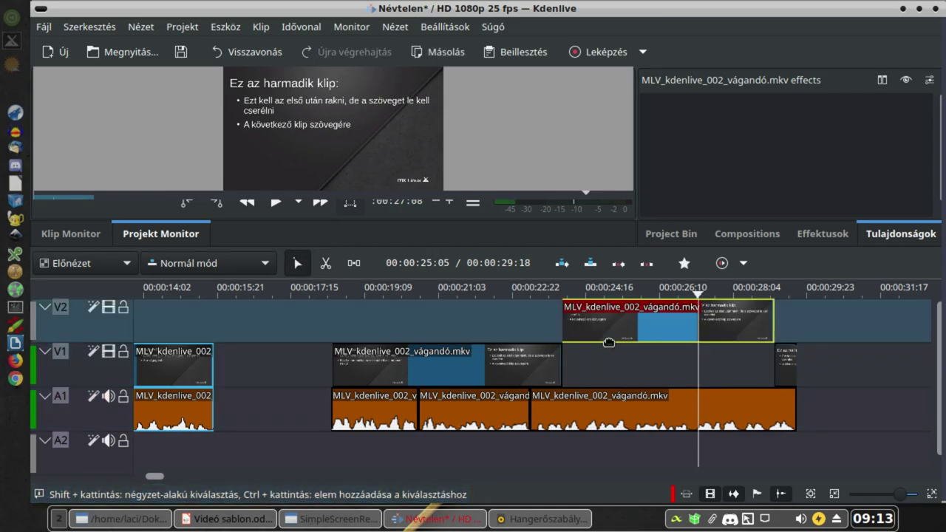
Step: Try removing the gap after the first section across all tracks, remove it on V1 only, and undo that removal
right_click(251, 375)
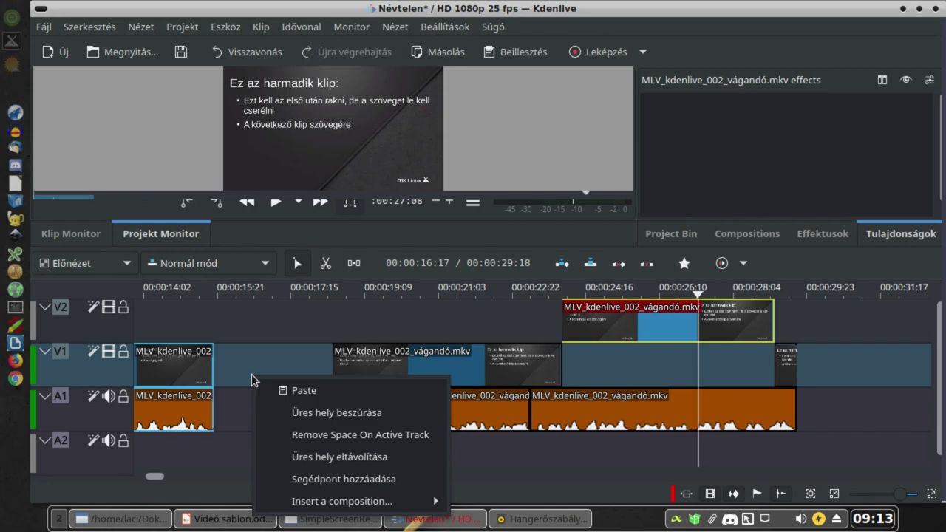
left_click(299, 457)
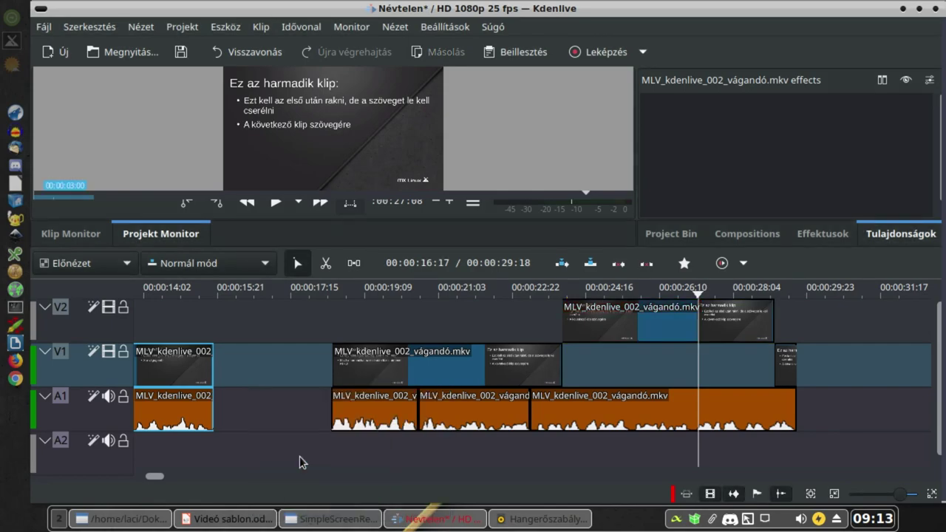
right_click(273, 349)
left_click(368, 428)
right_click(269, 357)
left_click(321, 422)
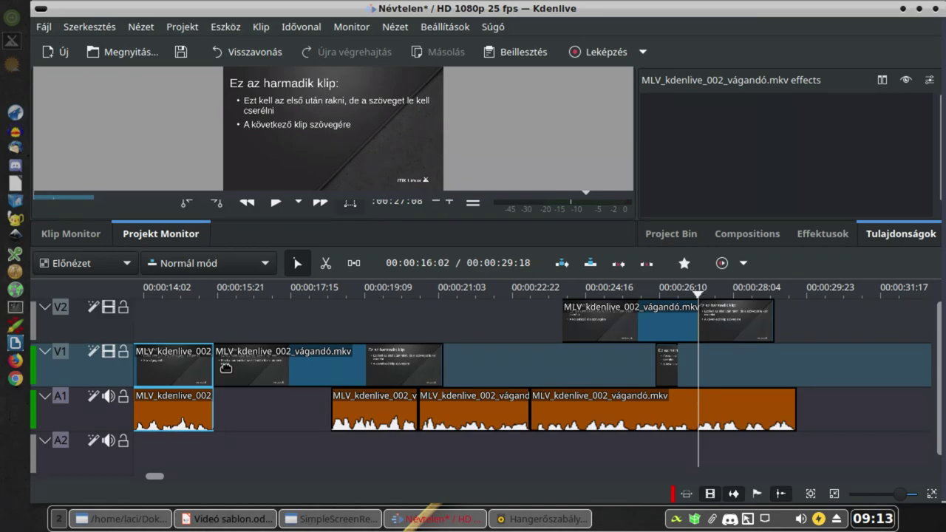
key("ctrl+z")
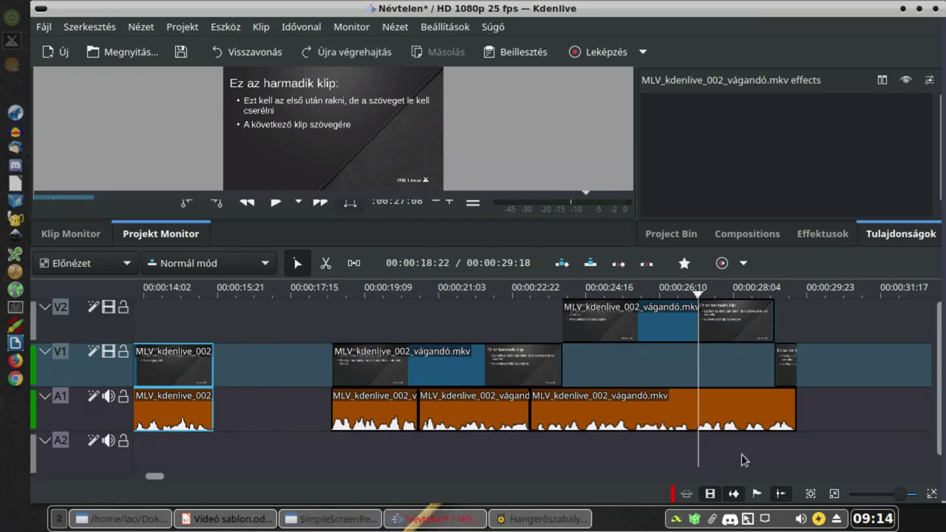
Step: Open the insert-space dialog for the V1 gap and cancel it, and try to remove the gap on all tracks again
right_click(283, 364)
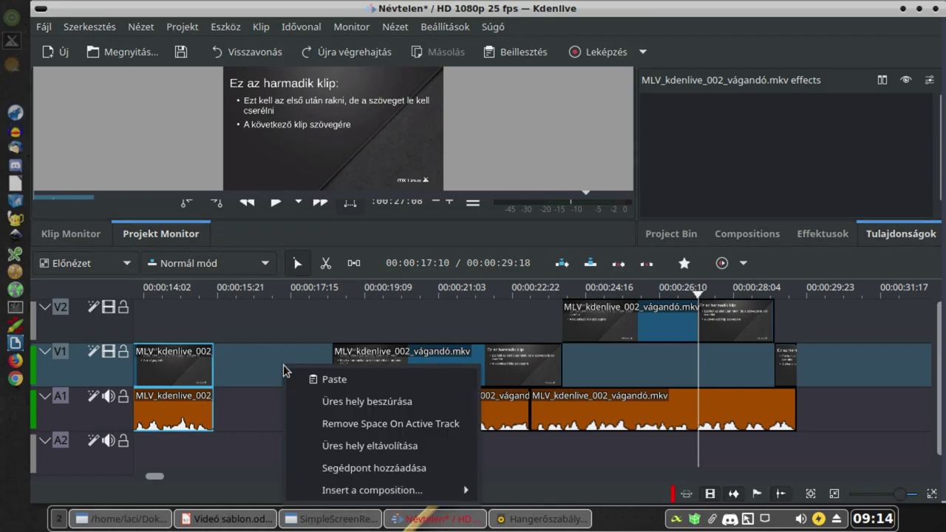
left_click(334, 397)
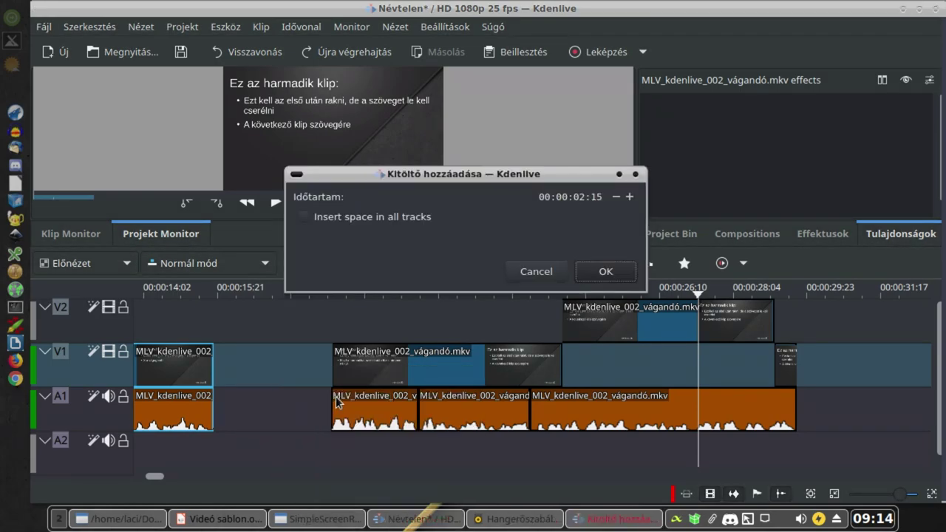
key("Escape")
right_click(291, 358)
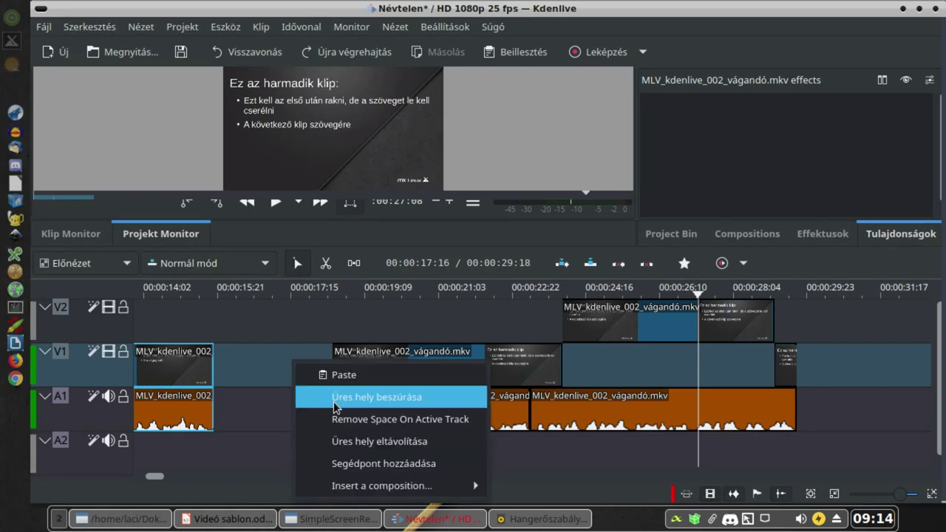
left_click(341, 441)
Step: Remove the gap after the first section on V1 and on A1, one active track at a time
right_click(274, 360)
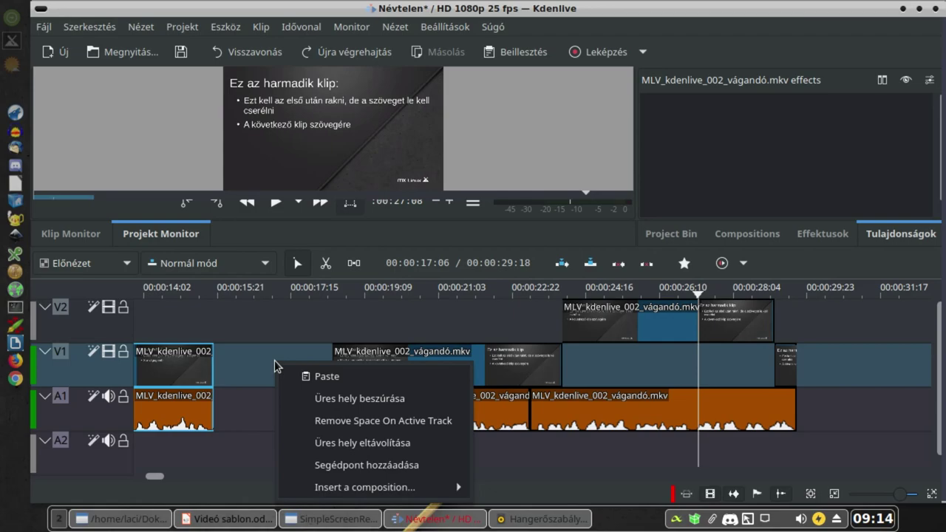
left_click(326, 421)
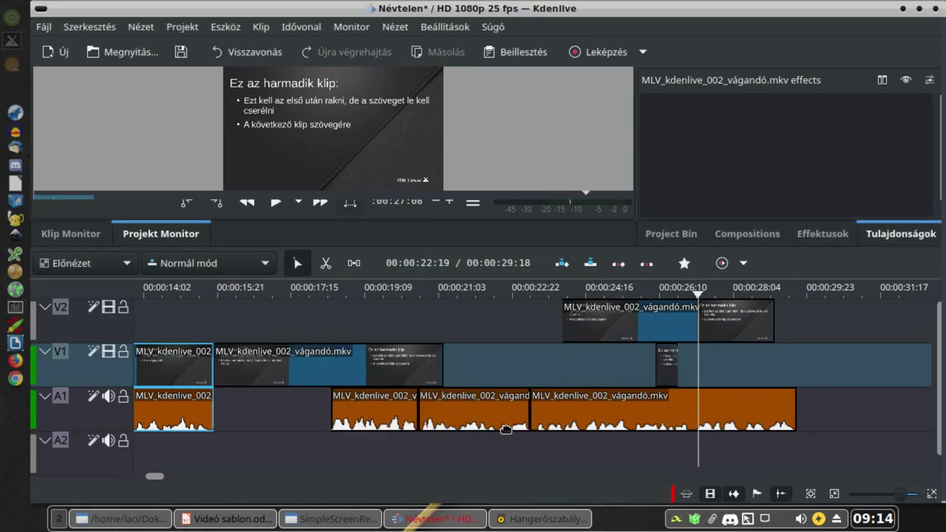
right_click(305, 417)
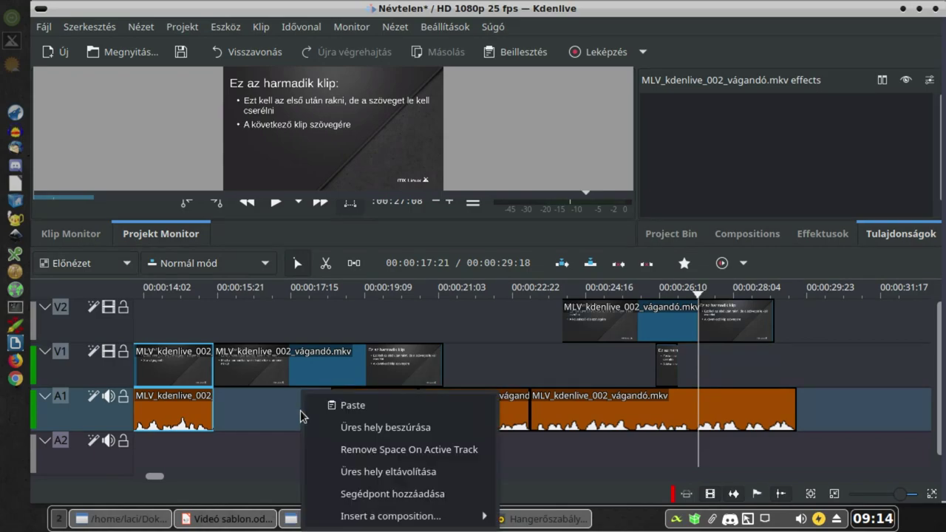
left_click(337, 449)
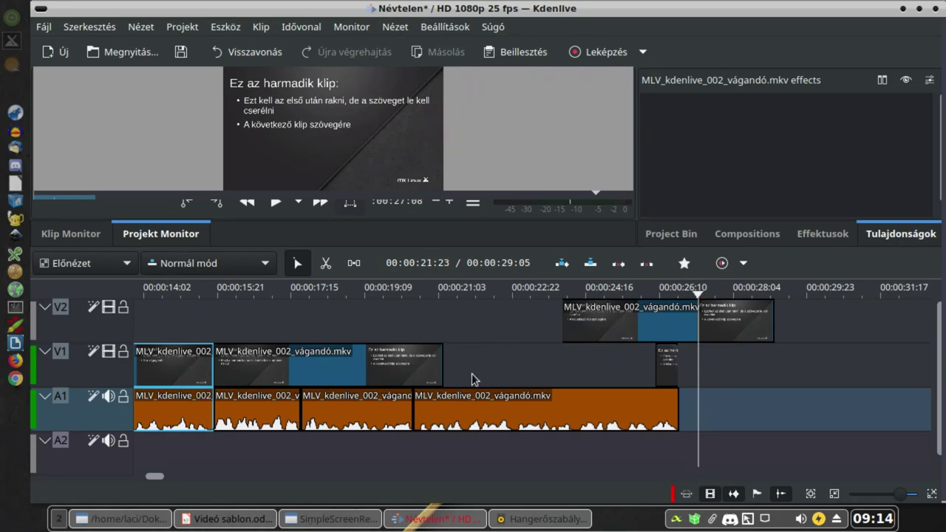
Step: Undo the single-track gap removals and close the gap after the first section on all tracks at once with the Spacer tool
key("ctrl+z")
key("ctrl+z")
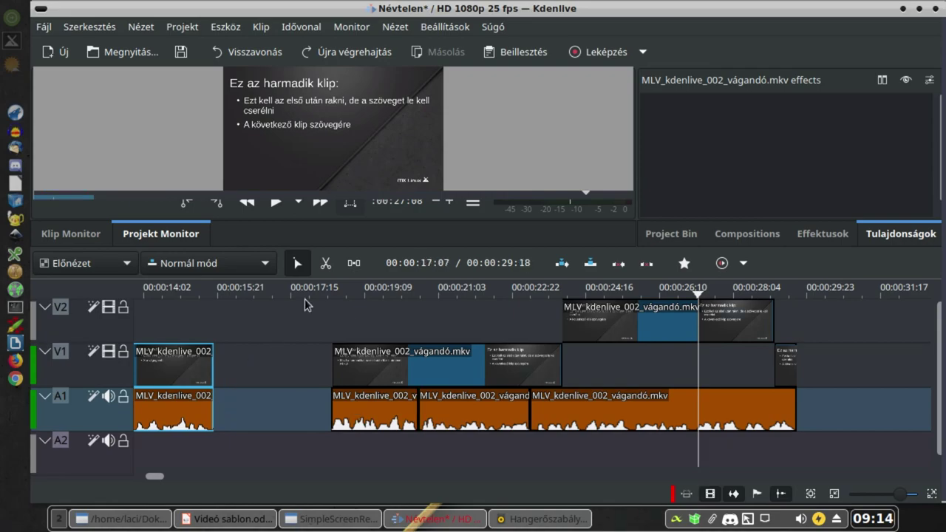
left_click(354, 264)
left_click_drag(296, 332, 271, 330)
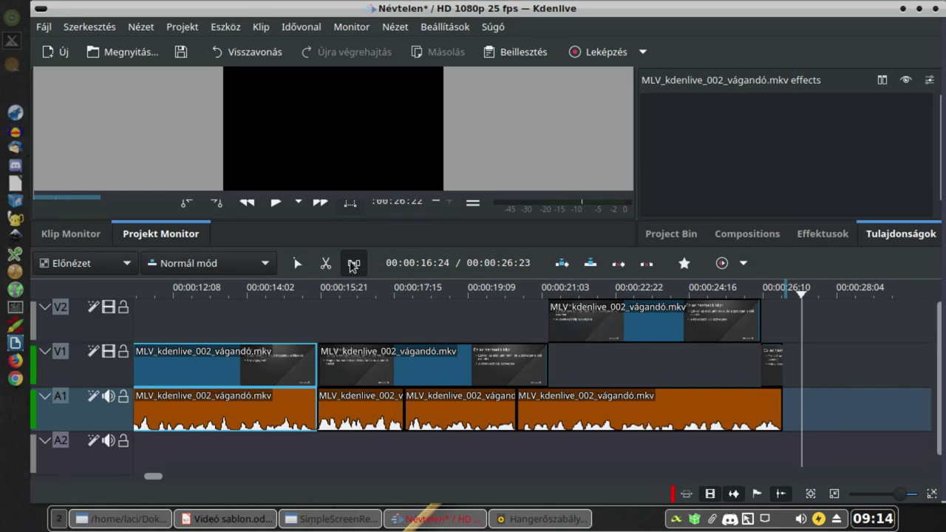
Step: Shift everything after the first section along the timeline on all tracks with the Spacer tool, then close the gap, and repeat this once
left_click_drag(338, 323, 604, 375)
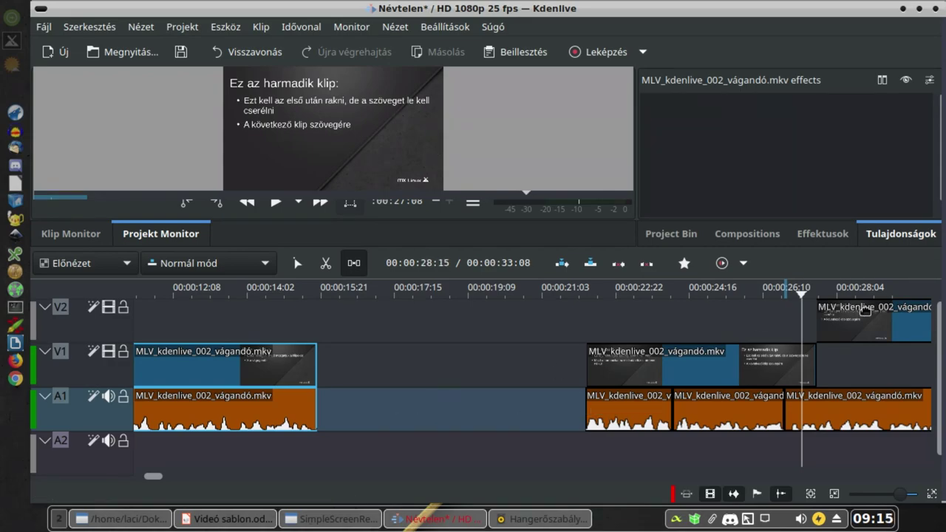
mouse_move(811, 347)
left_click_drag(465, 323, 362, 326)
left_click_drag(427, 326, 427, 326)
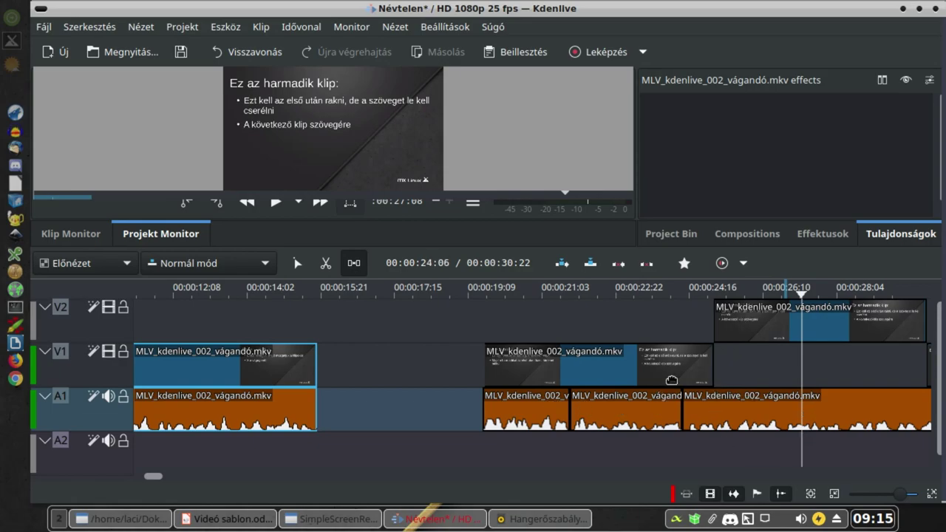
key("m")
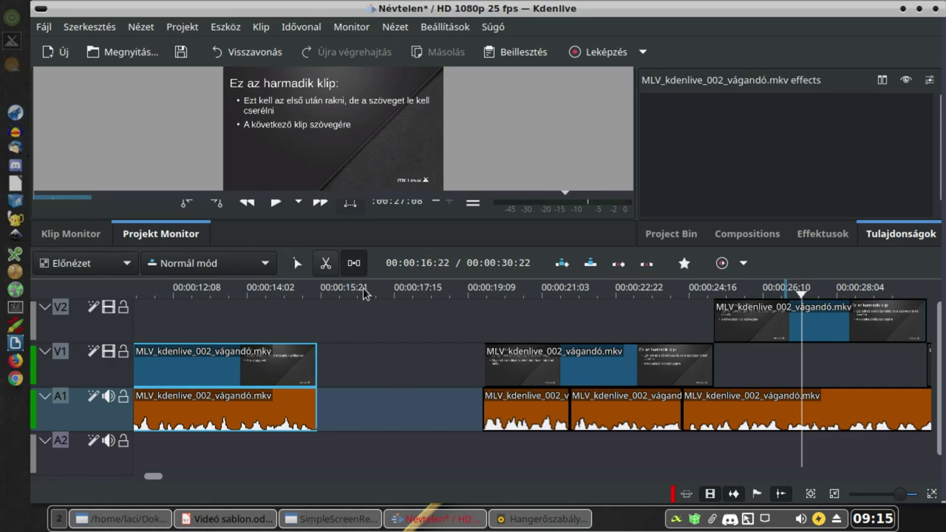
left_click_drag(473, 362, 328, 353)
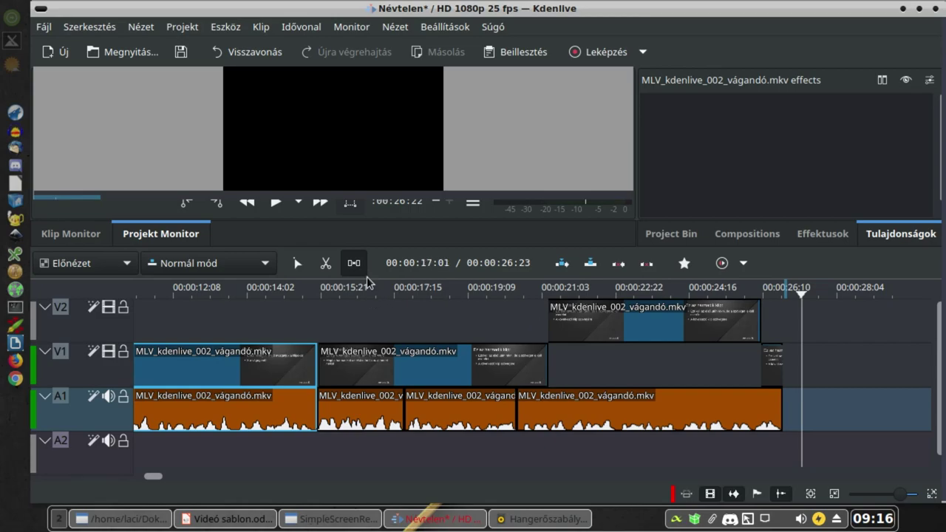
left_click_drag(359, 321, 760, 319)
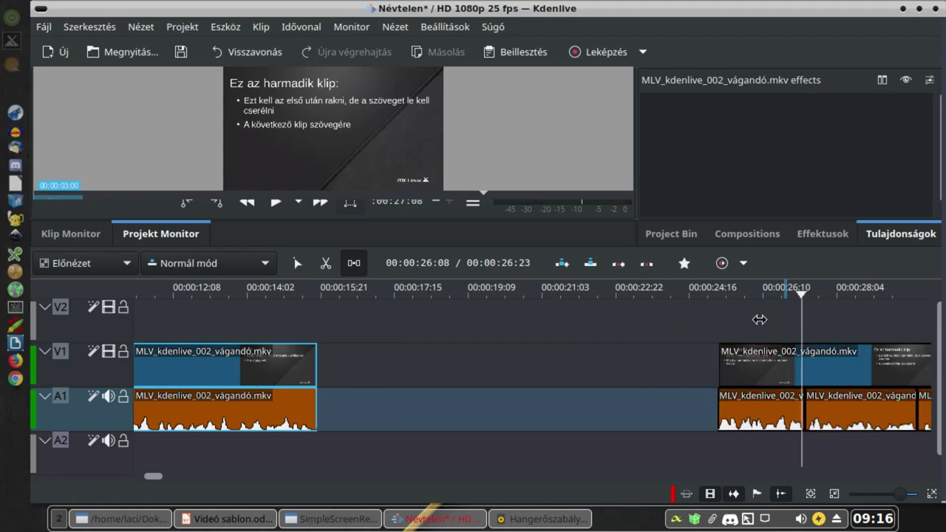
left_click_drag(760, 320, 288, 321)
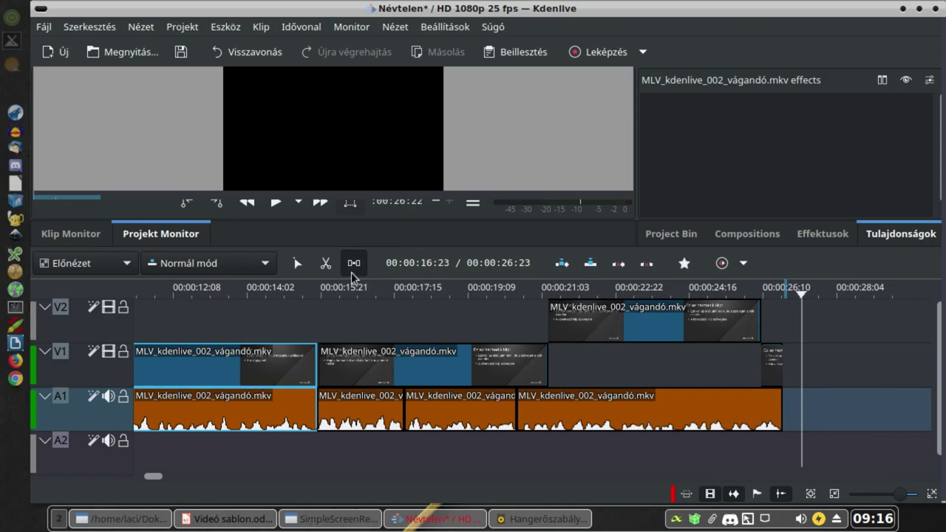
Step: Split the second section's video on V1 and the audio below it on A1 at 00:00:18:21
left_click(326, 265)
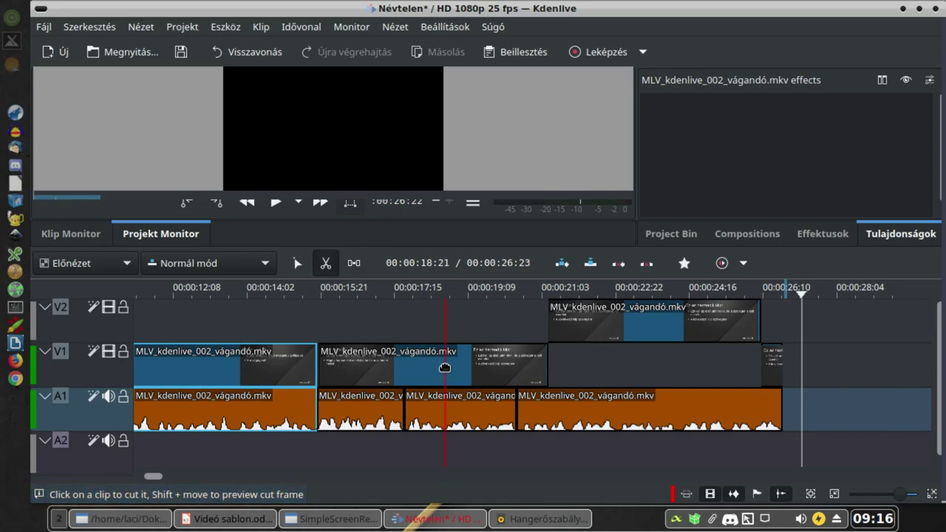
left_click(445, 368)
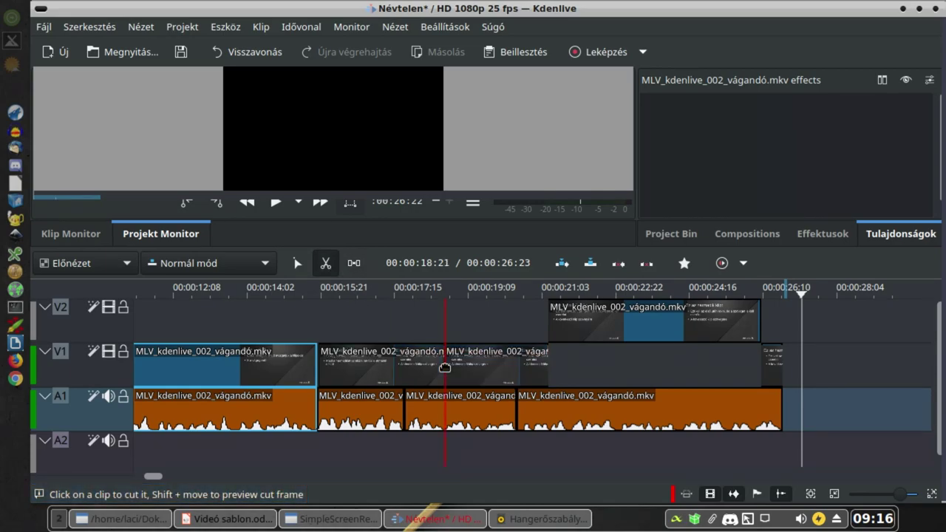
left_click(444, 423)
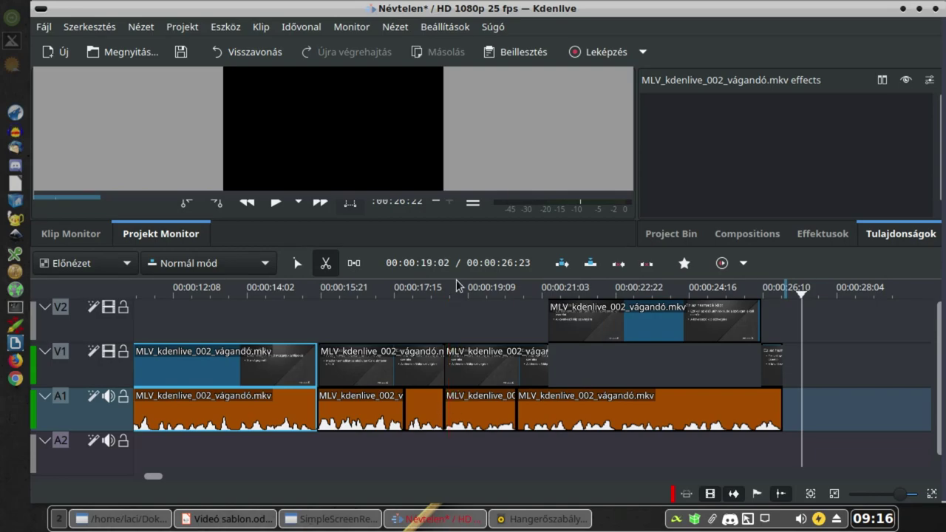
Step: Shift all clips after the new cut about 3.4 s forward with the Spacer tool and move them back against the cut
left_click(354, 264)
left_click(467, 322)
left_click_drag(467, 322, 609, 322)
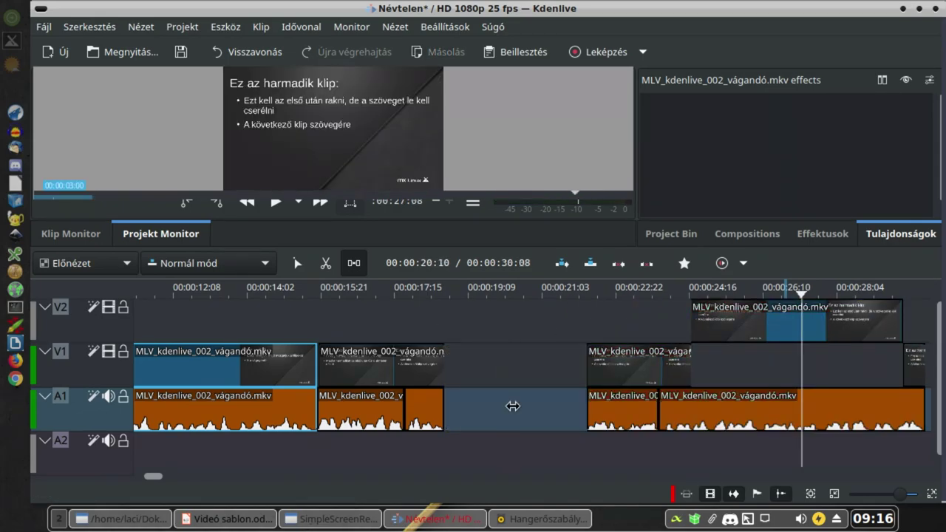
left_click_drag(651, 312, 509, 315)
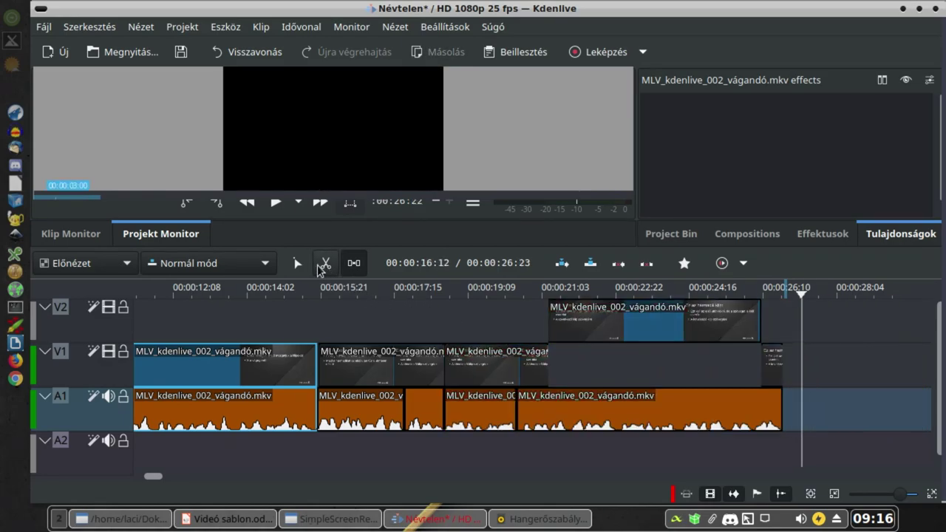
Step: Move the V2 clip, the short last piece on V1 and the last A1 audio clip forward one by one with the Selection tool
left_click(297, 264)
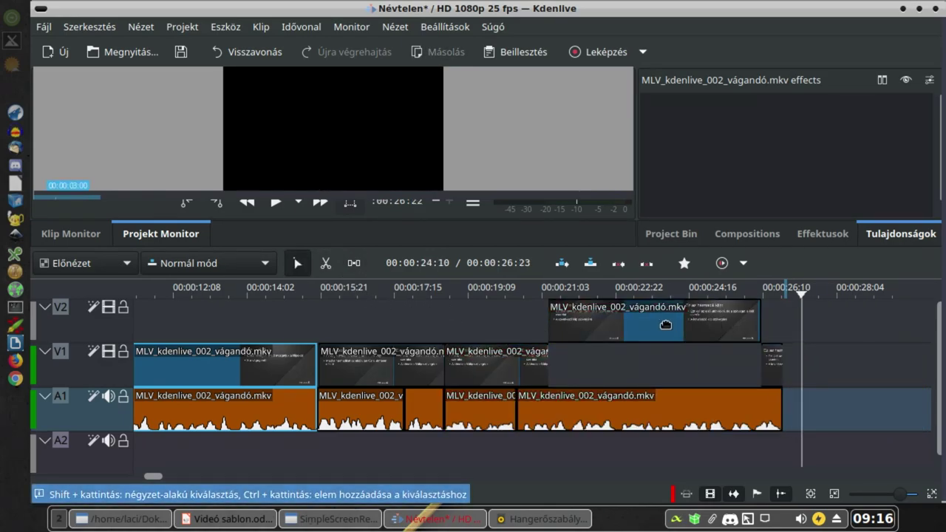
left_click_drag(591, 322, 680, 322)
left_click_drag(773, 365, 815, 366)
left_click(755, 421)
left_click_drag(755, 422, 837, 420)
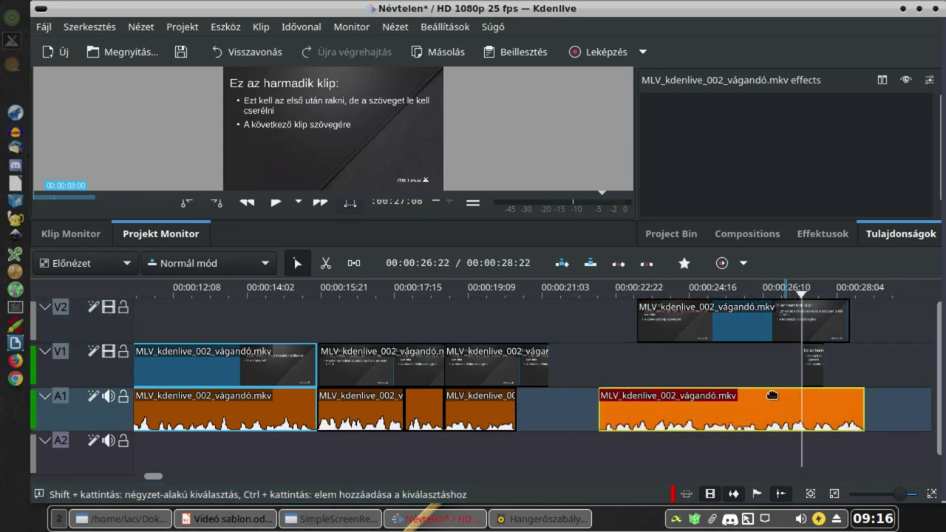
Step: Realign the V2 clip and last V1 piece, move the V1 and A1 parts after the cut up to them, and undo all individual moves
left_click_drag(809, 317, 823, 315)
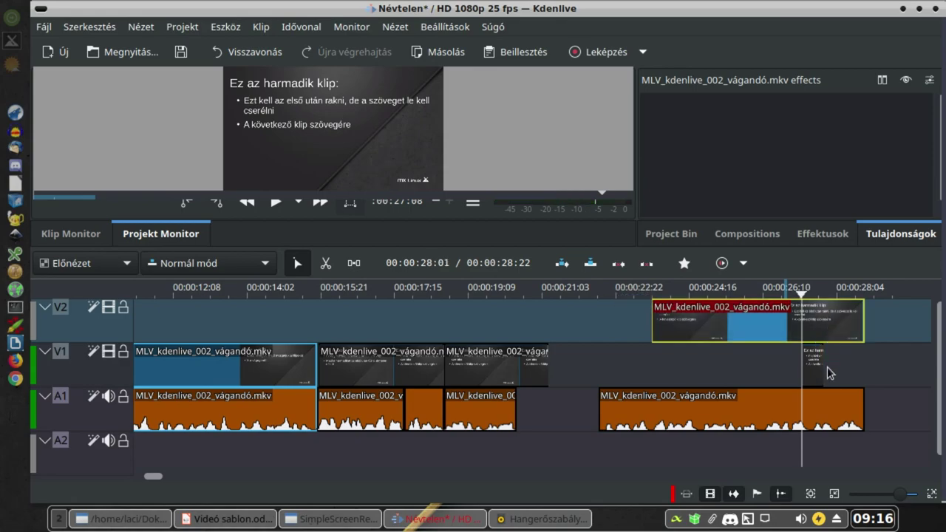
left_click_drag(814, 366, 857, 365)
left_click_drag(819, 319, 797, 320)
left_click_drag(545, 368, 627, 357)
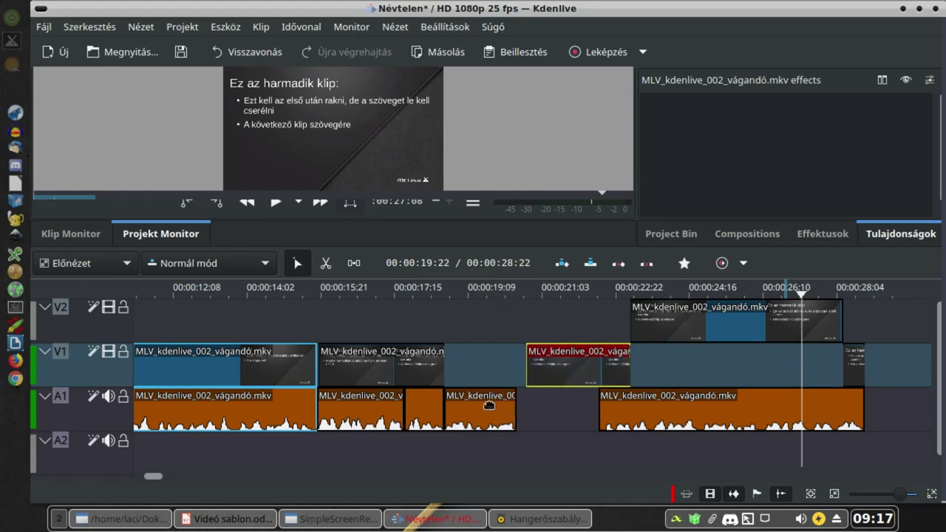
left_click_drag(488, 405, 569, 405)
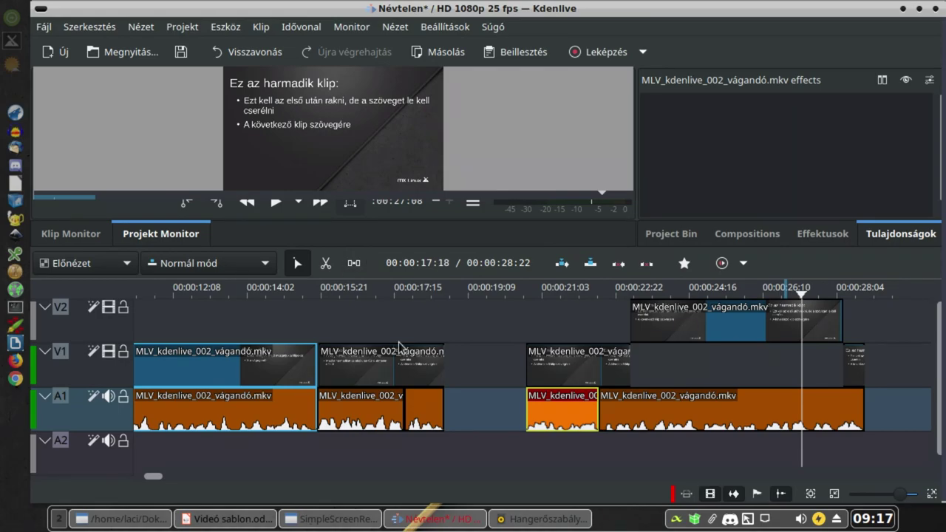
key("ctrl+z")
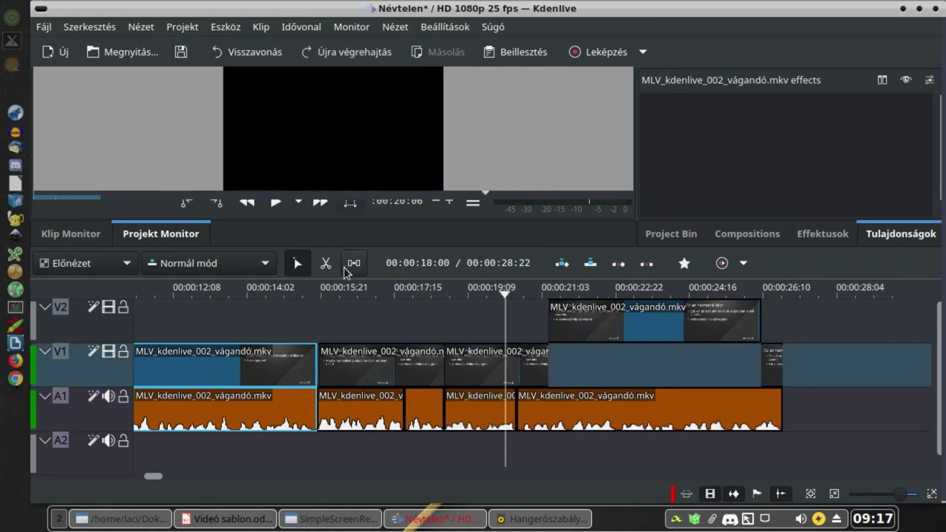